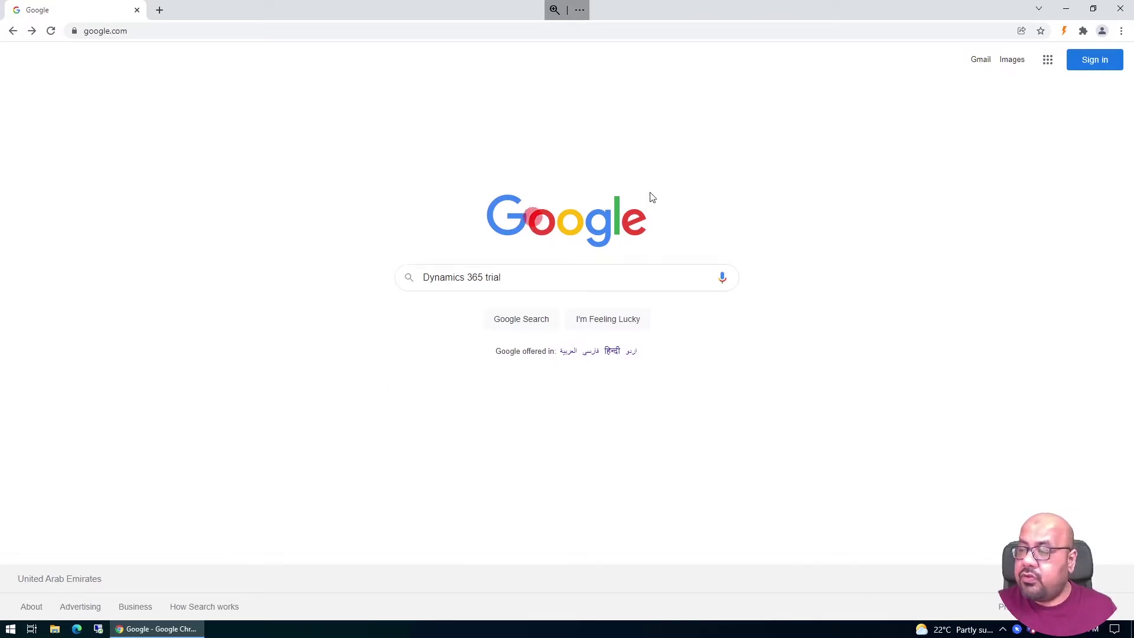
# - Search Google for the Dynamics 365 trial and open Microsoft's 'Get started with a Dynamics 365 free trial' result
pyautogui.click(550, 270)
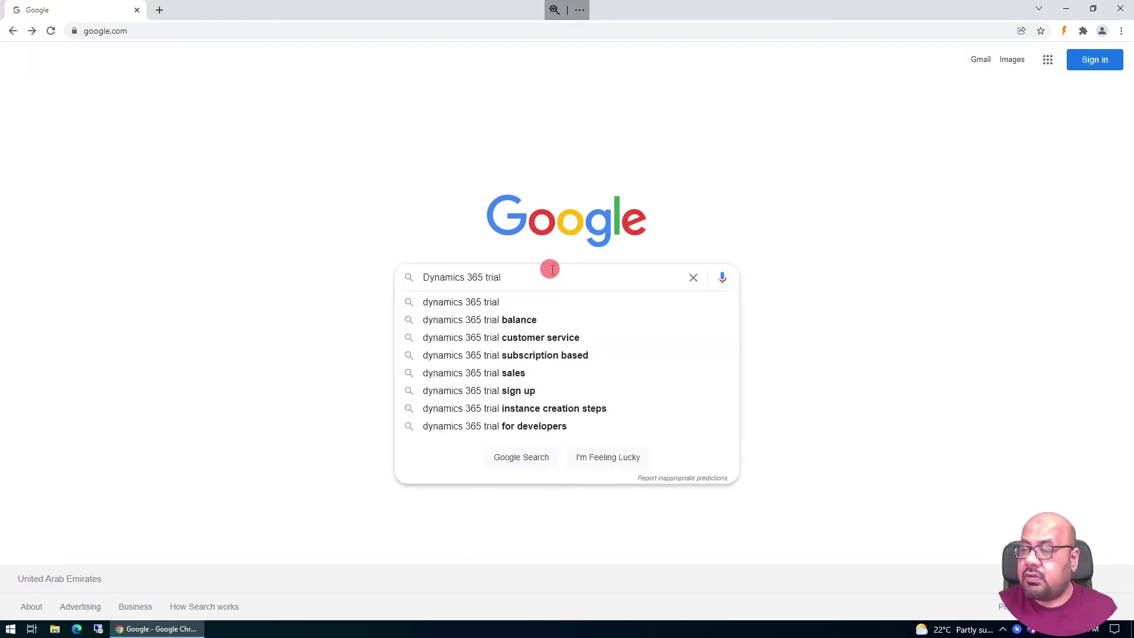
pyautogui.press('Return')
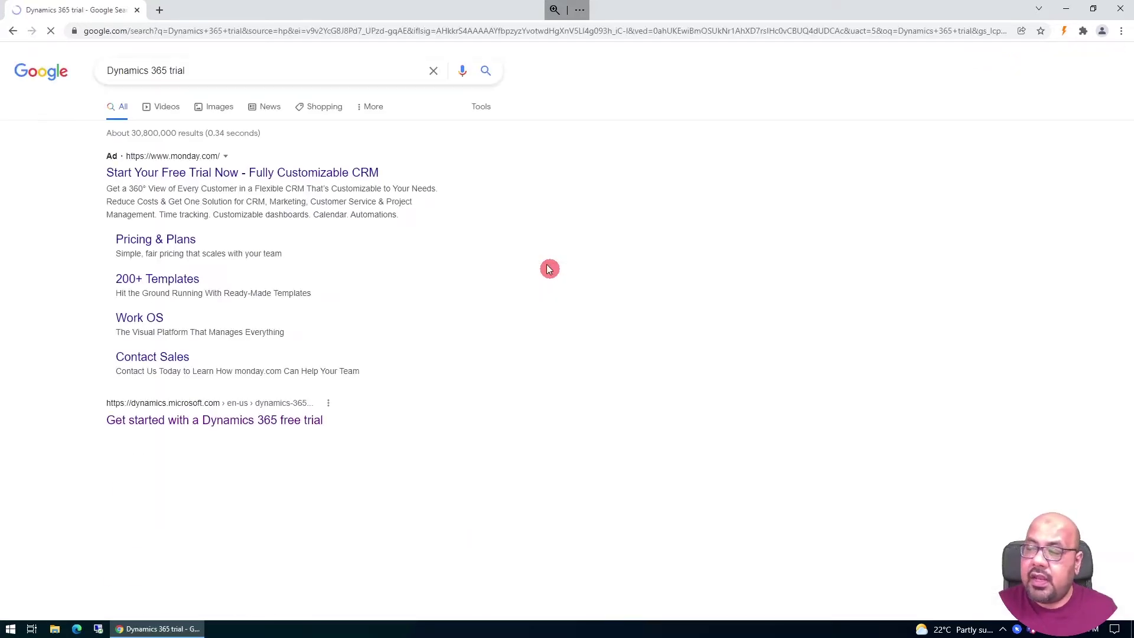
pyautogui.scroll(-2, 537, 269)
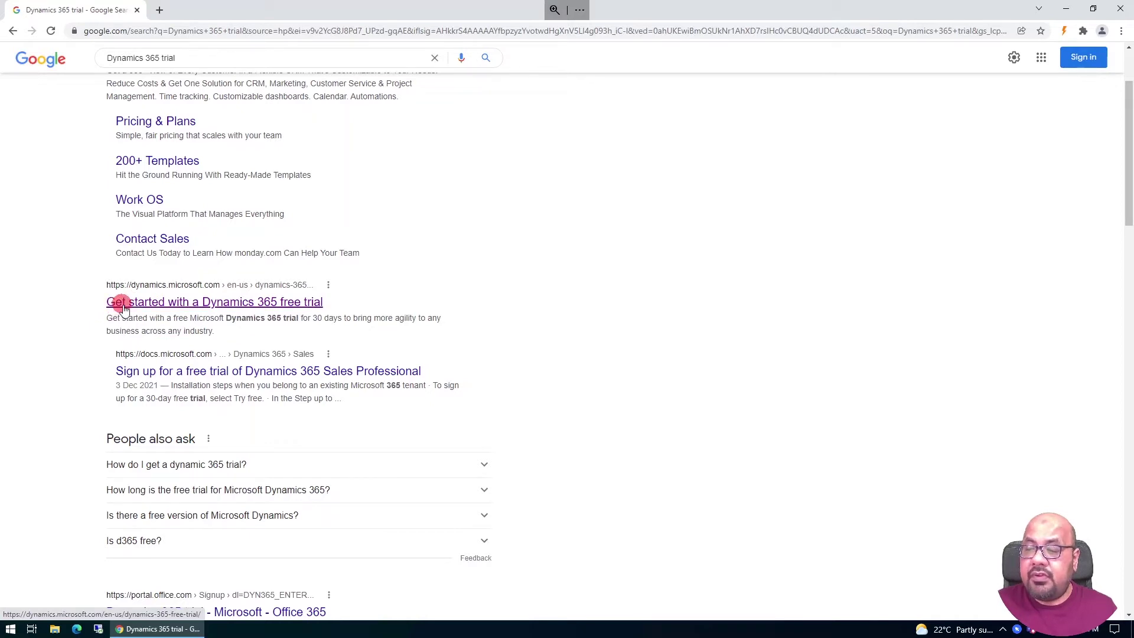
pyautogui.click(124, 309)
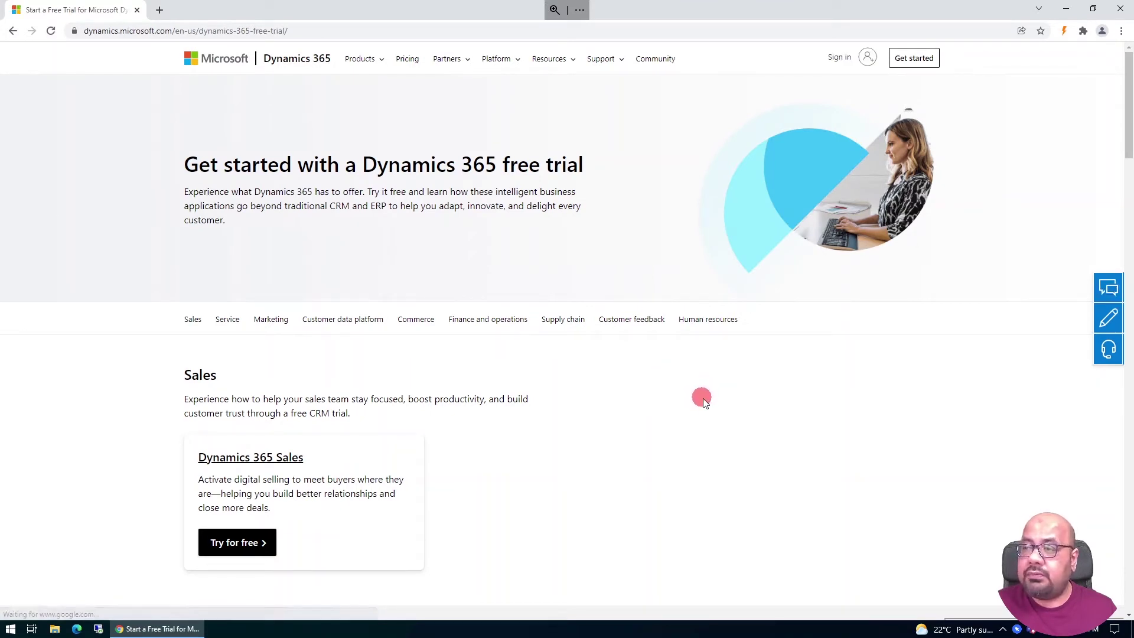
# - Review the free trial offerings, then start the Dynamics 365 Sales 30-day free trial
pyautogui.scroll(-1, 703, 398)
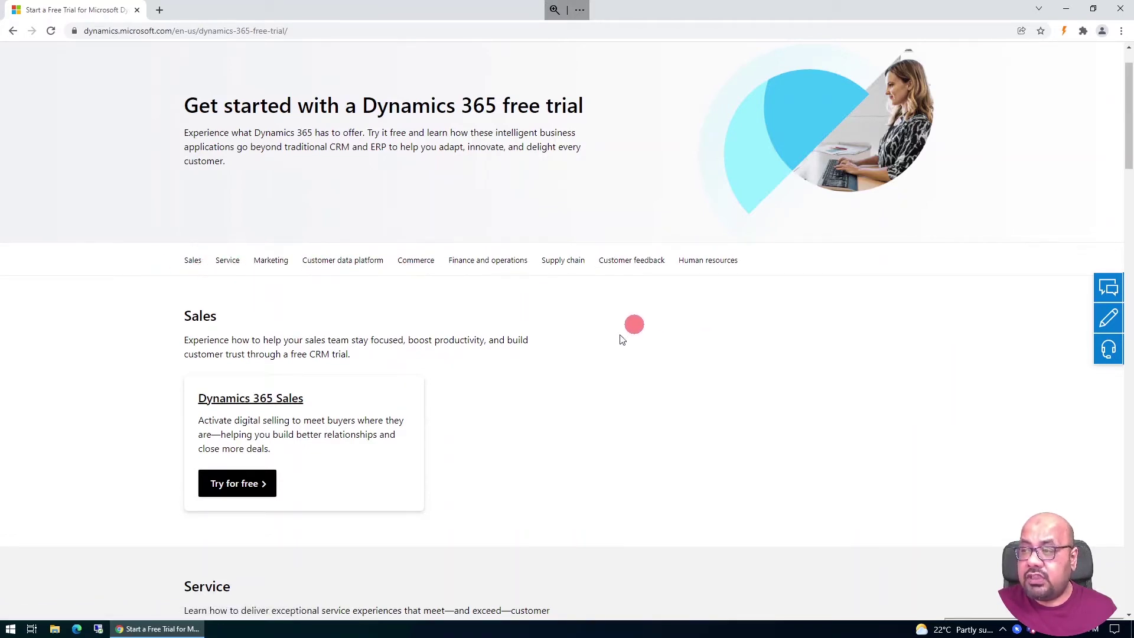
pyautogui.scroll(-4, 623, 364)
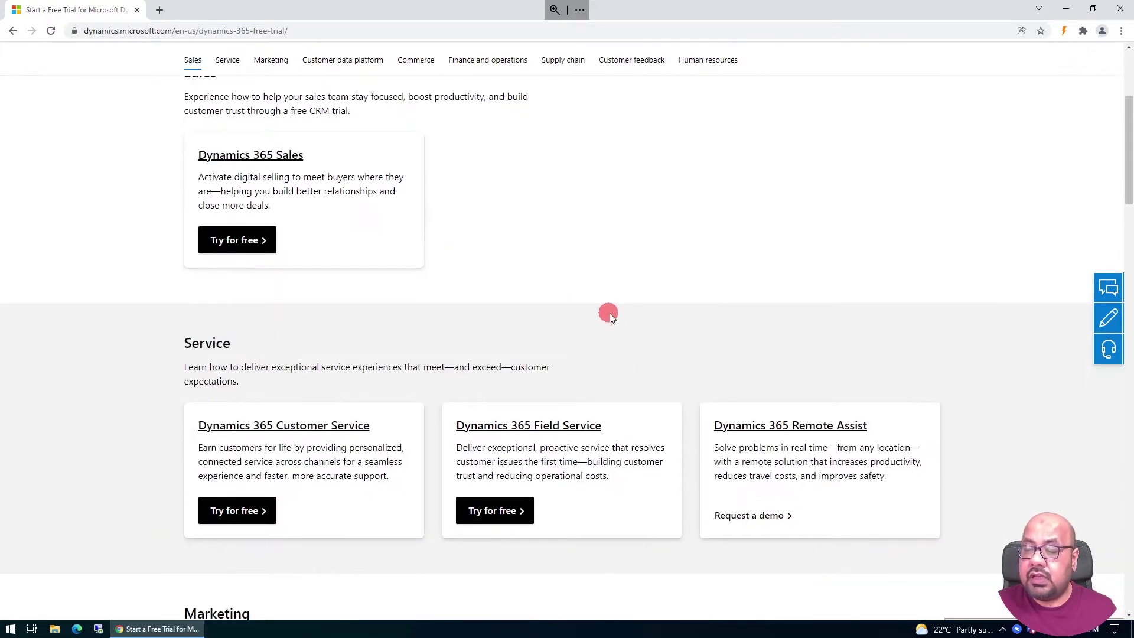
pyautogui.scroll(-3, 609, 315)
pyautogui.scroll(-6, 610, 329)
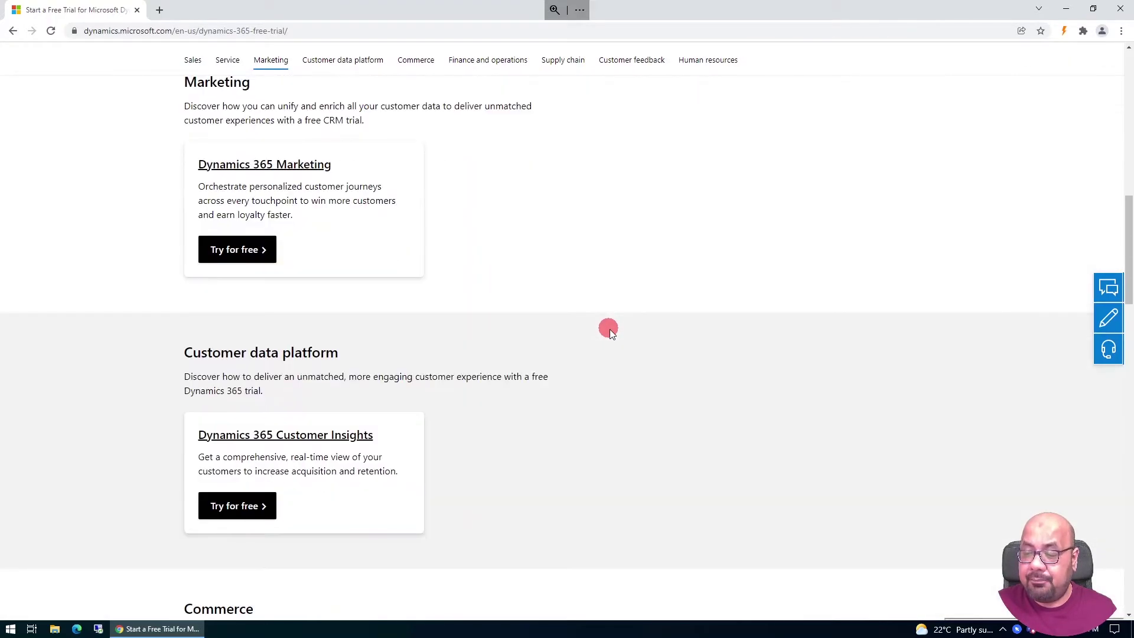
pyautogui.scroll(3, 609, 329)
pyautogui.scroll(10, 610, 329)
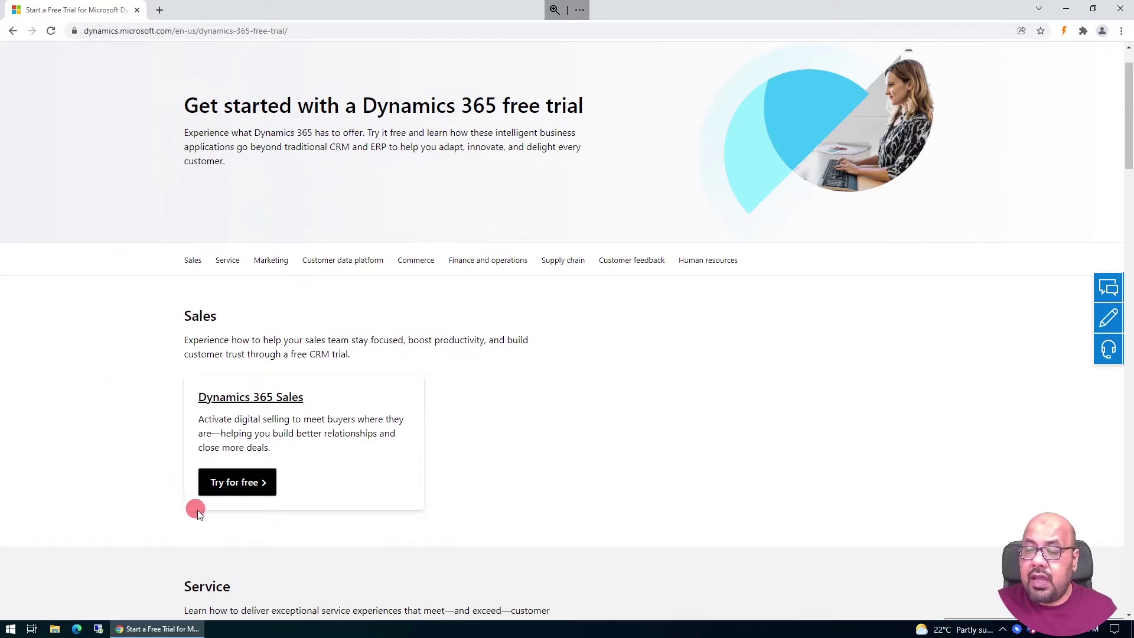
pyautogui.click(236, 488)
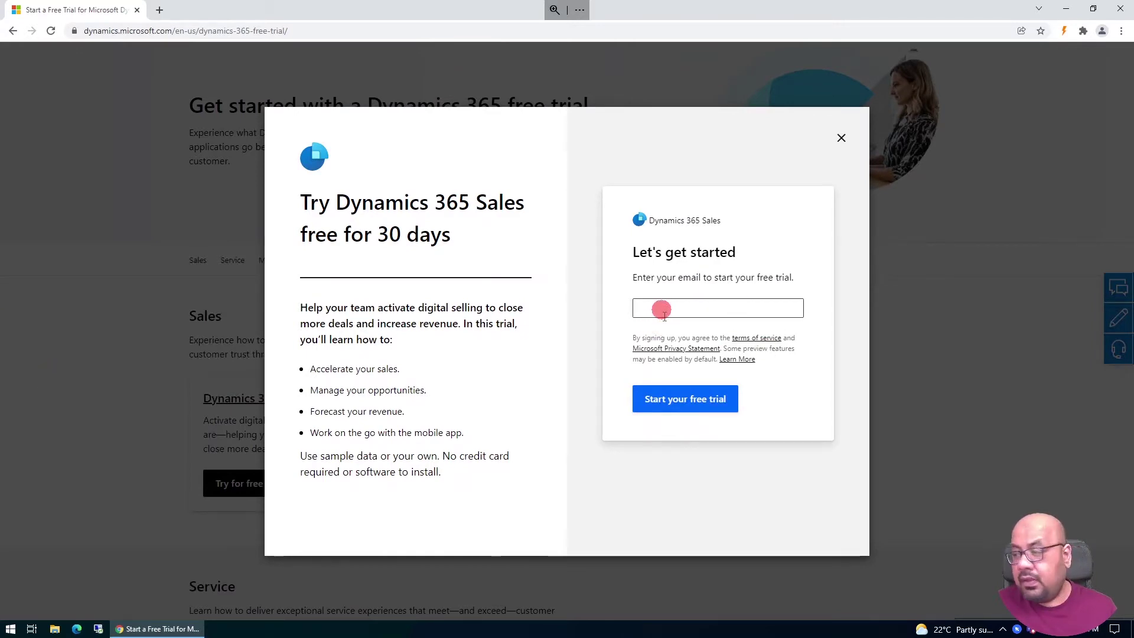
# - Paste the email address, start the Sales free trial, and choose to set up a new account
pyautogui.hotkey('ctrl', 'v')
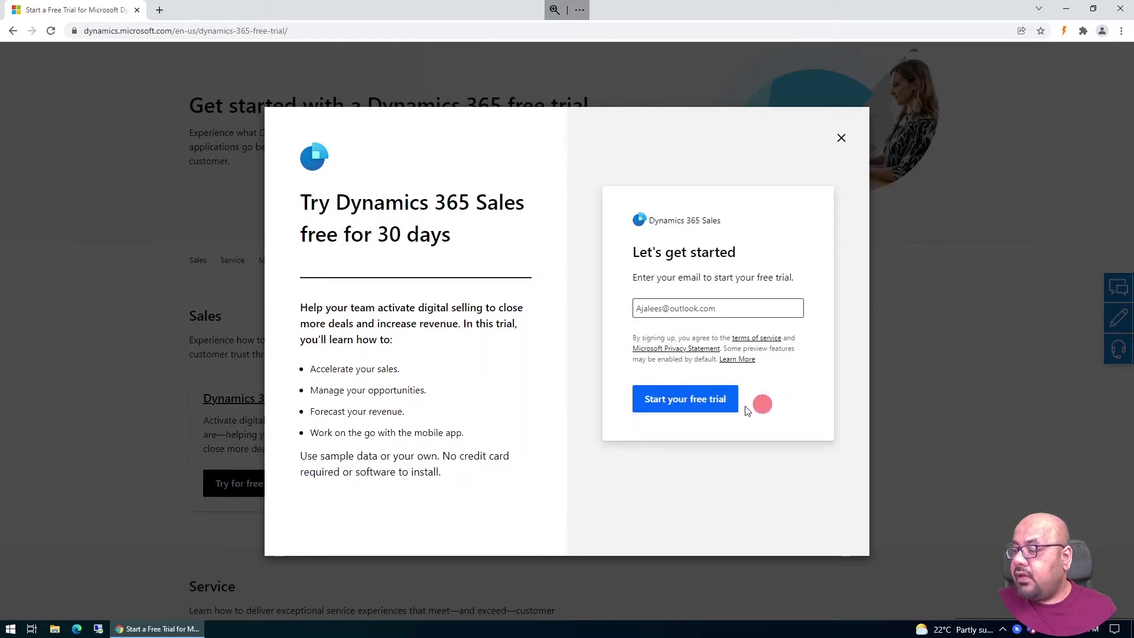
pyautogui.click(697, 404)
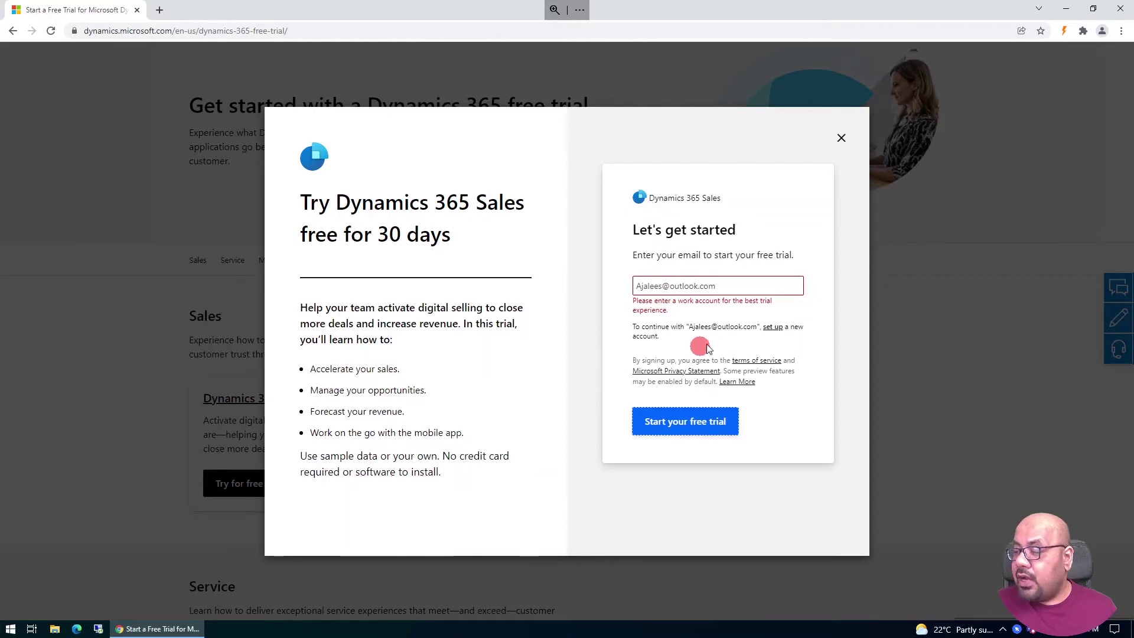
pyautogui.click(771, 329)
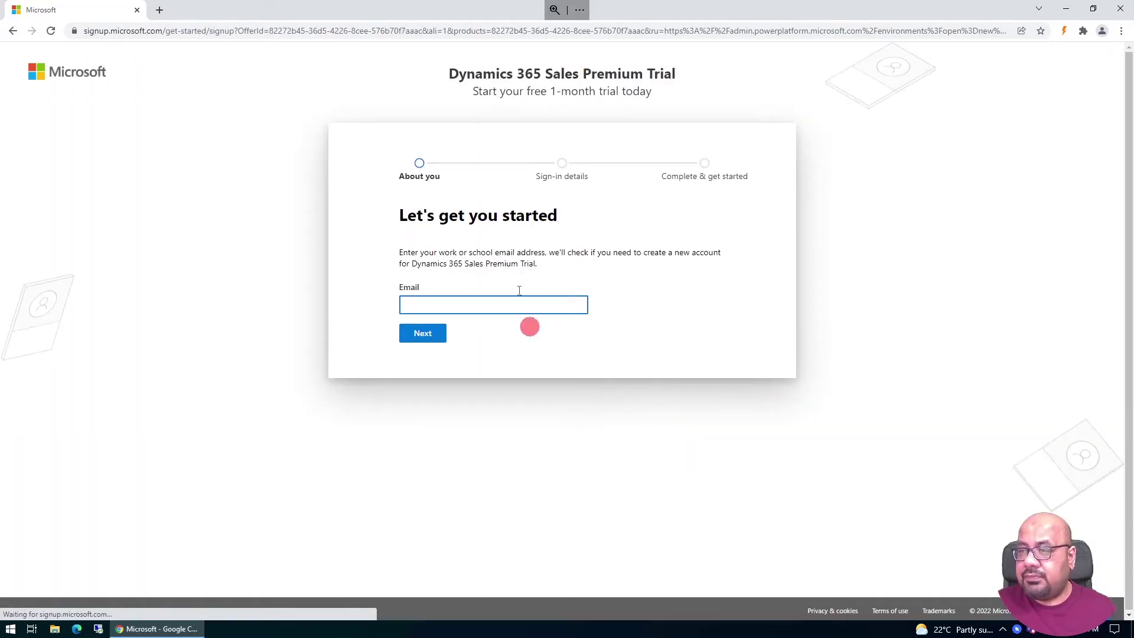
# - Fill the Email field with the saved address, confirm no account exists, and set up a new one
pyautogui.click(513, 304)
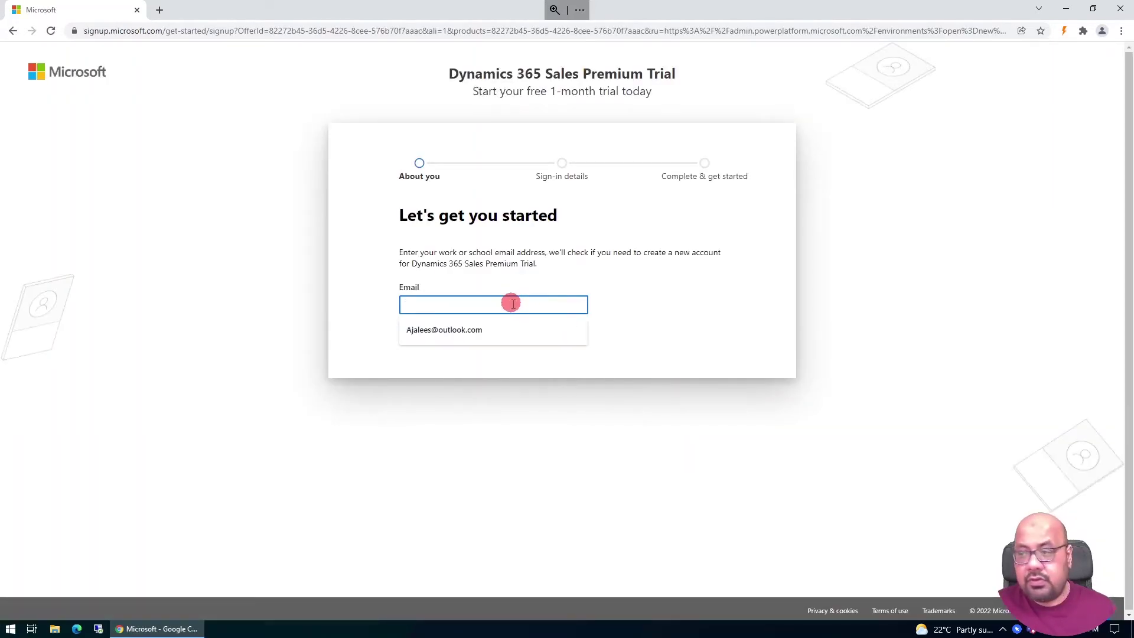
pyautogui.press('Down')
pyautogui.press('Return')
pyautogui.click(424, 334)
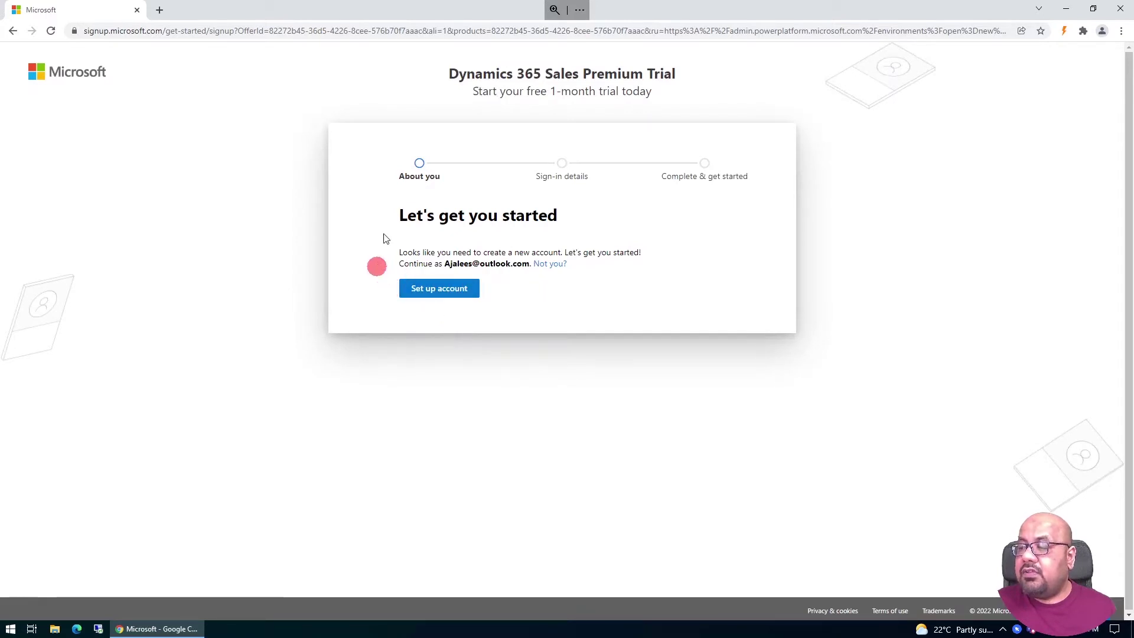
pyautogui.click(430, 292)
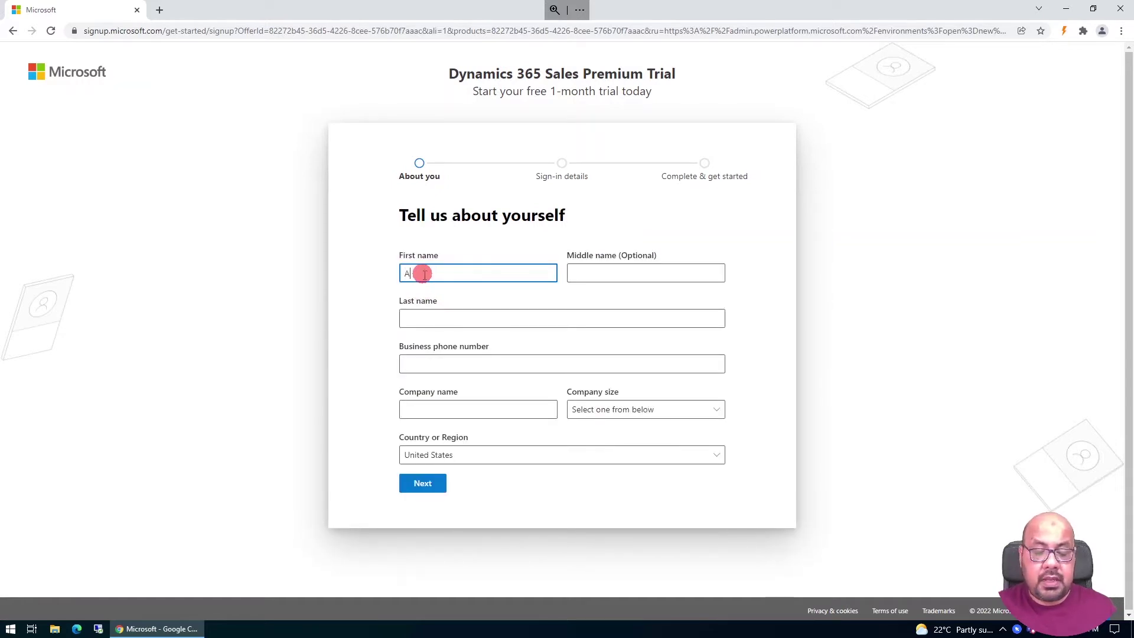
# - Enter the user's first and last name and paste in the business phone number
pyautogui.write('Adnan')
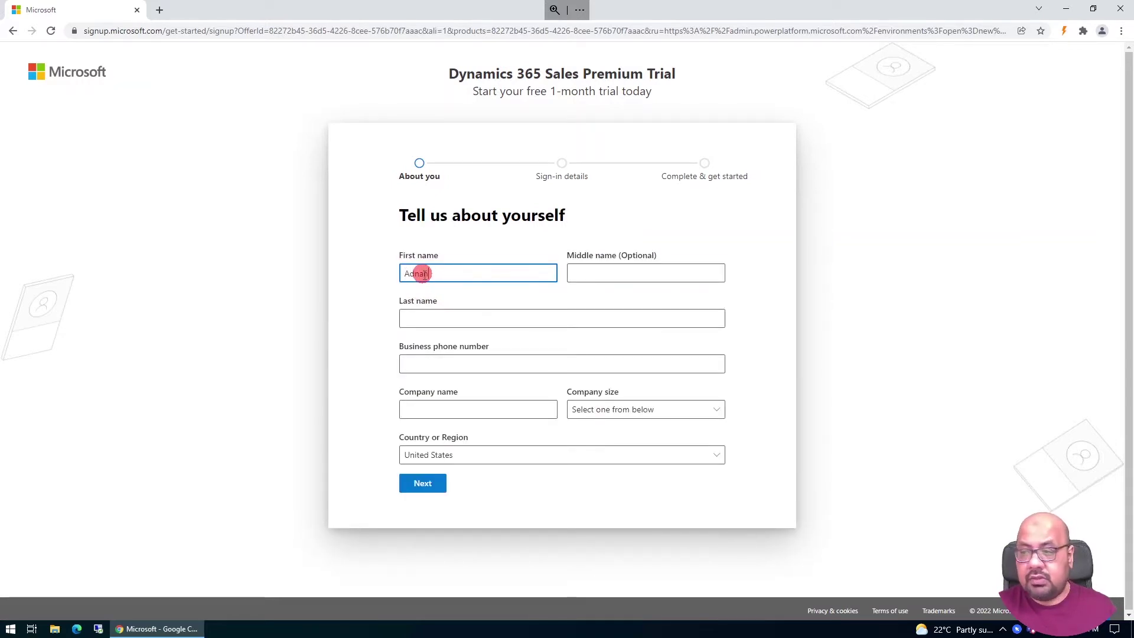
pyautogui.press('Tab')
pyautogui.press('Tab')
pyautogui.write('A')
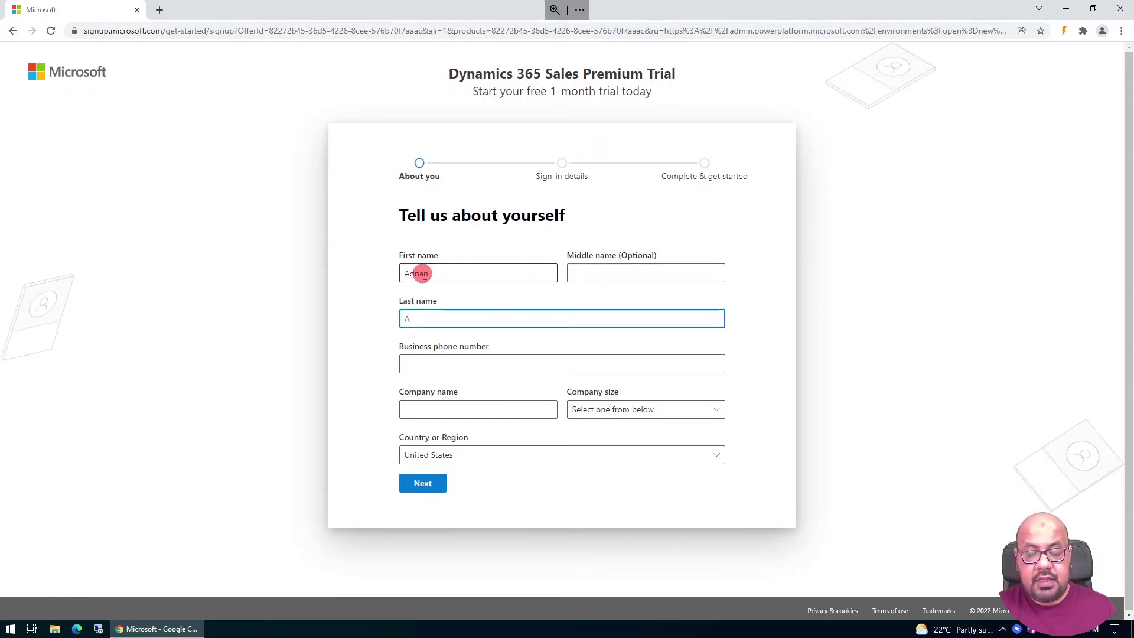
pyautogui.press('Tab')
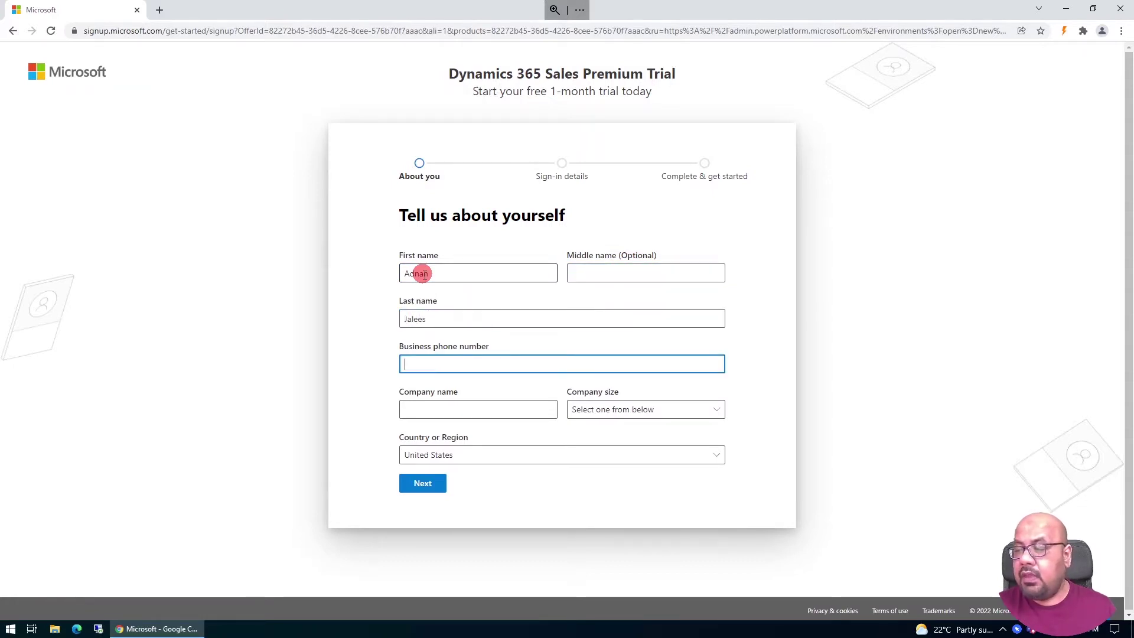
pyautogui.hotkey('ctrl', 'v')
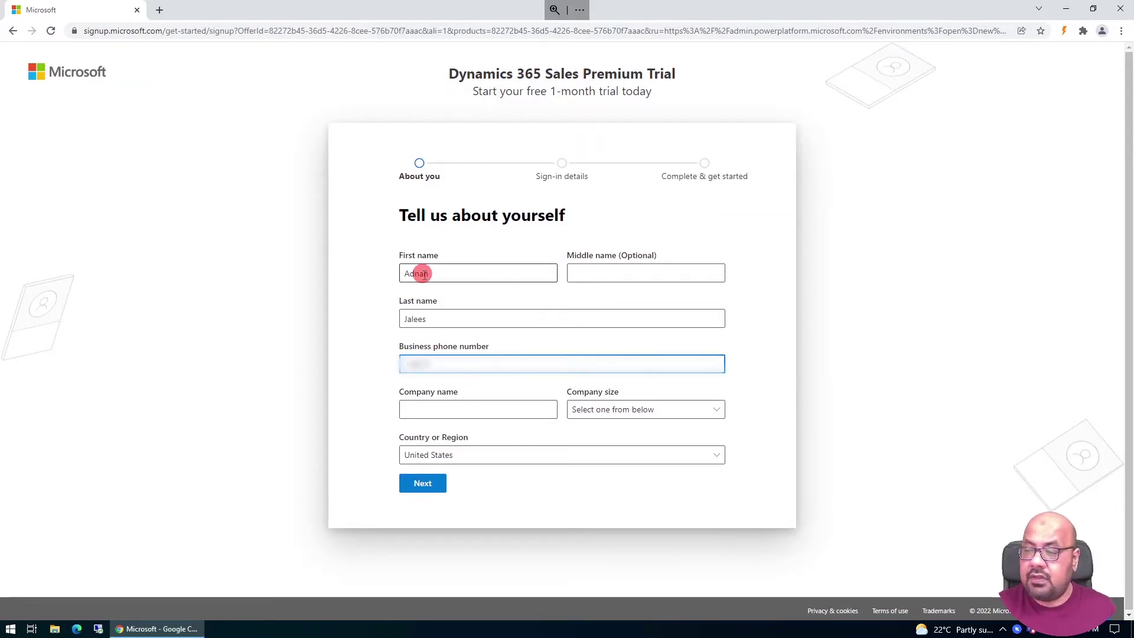
pyautogui.press('BackSpace')
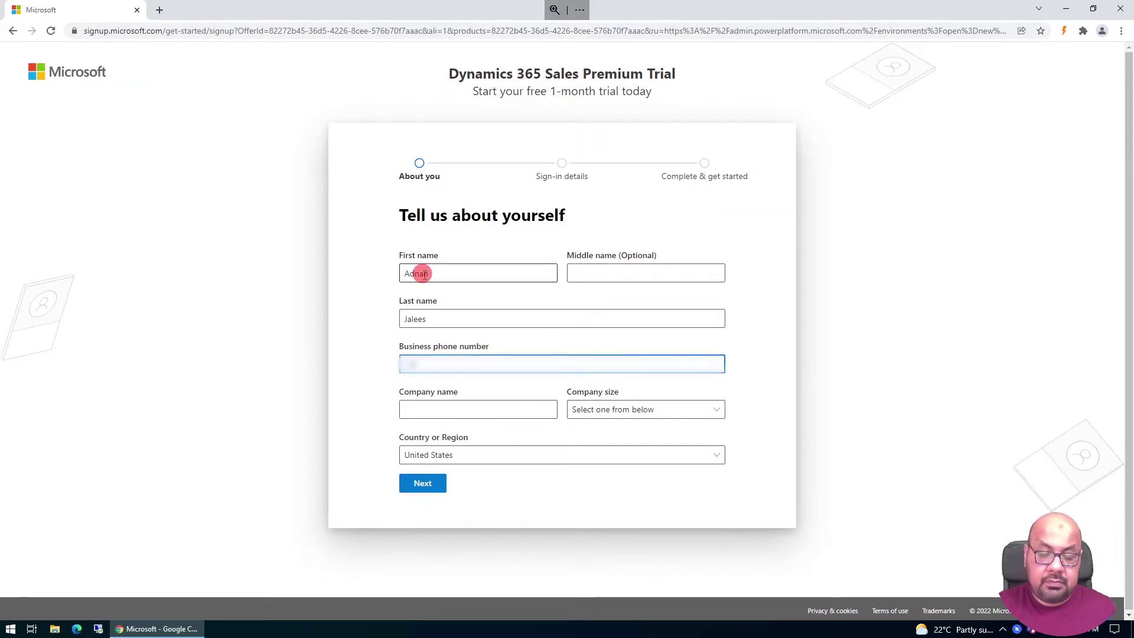
pyautogui.hotkey('ctrl', 'v')
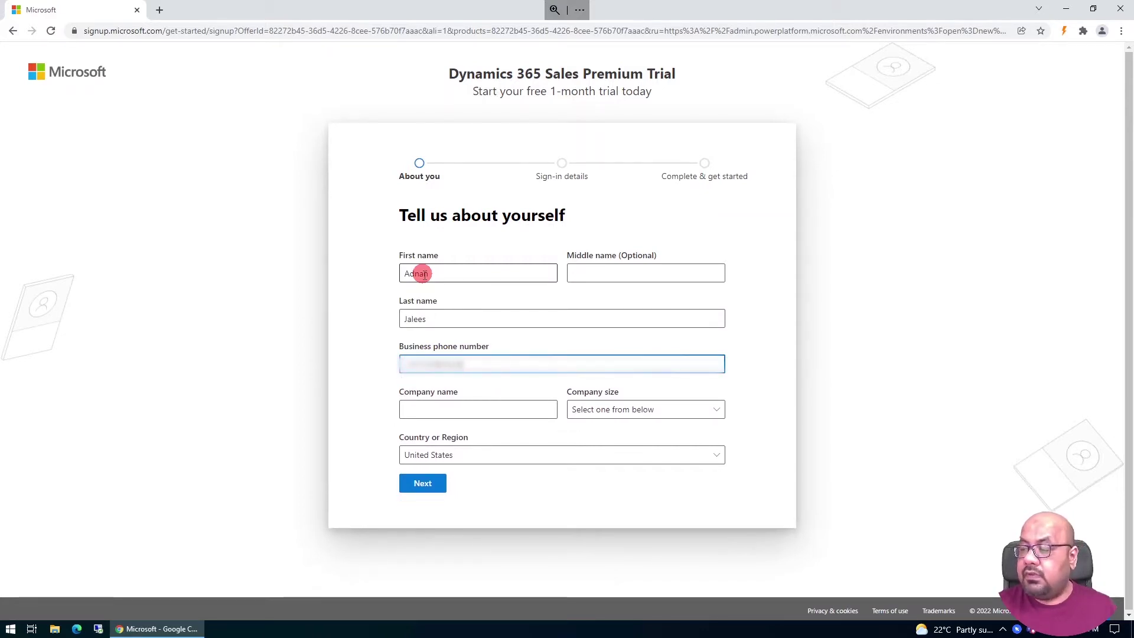
pyautogui.write('1')
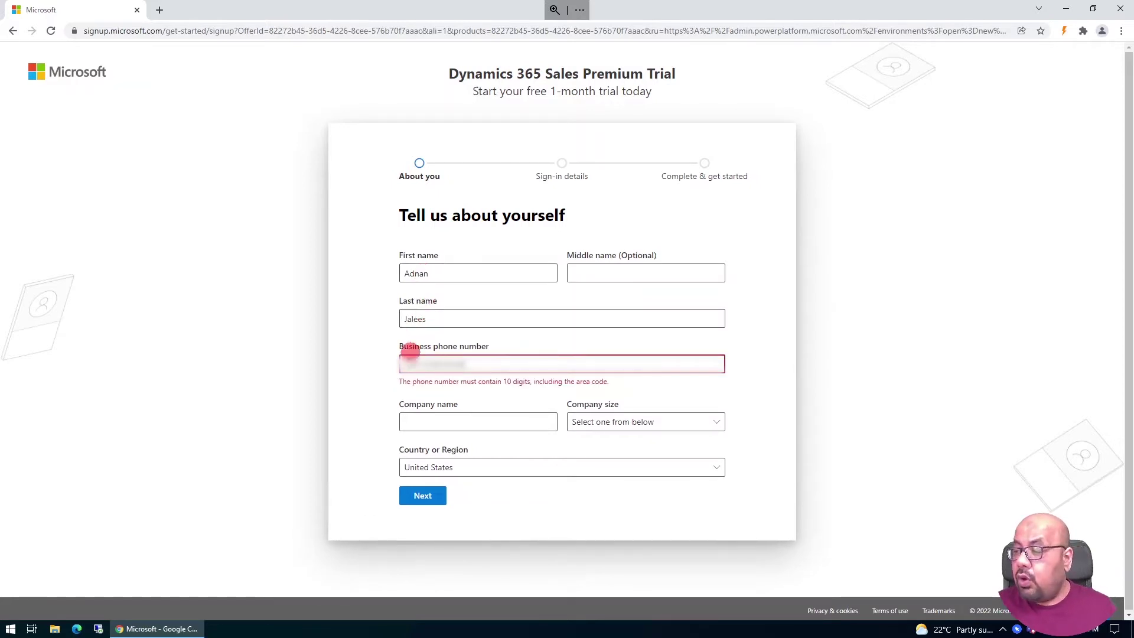
pyautogui.click(406, 362)
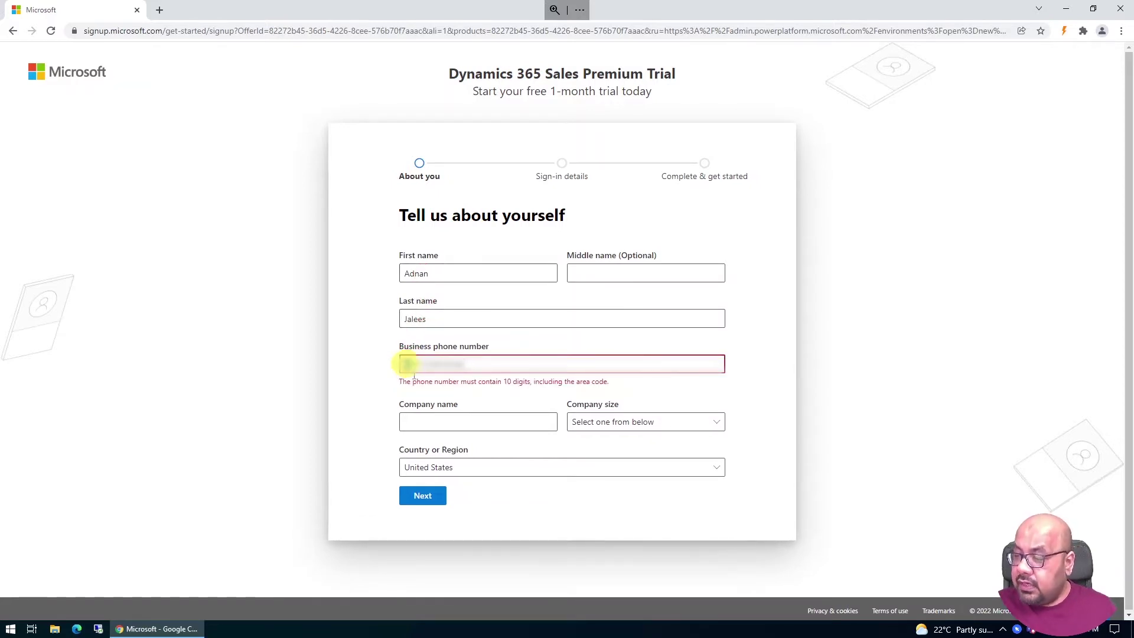
# - Enter company name D4Dynamics, choose United Arab Emirates as country, and correct the business phone
pyautogui.click(446, 405)
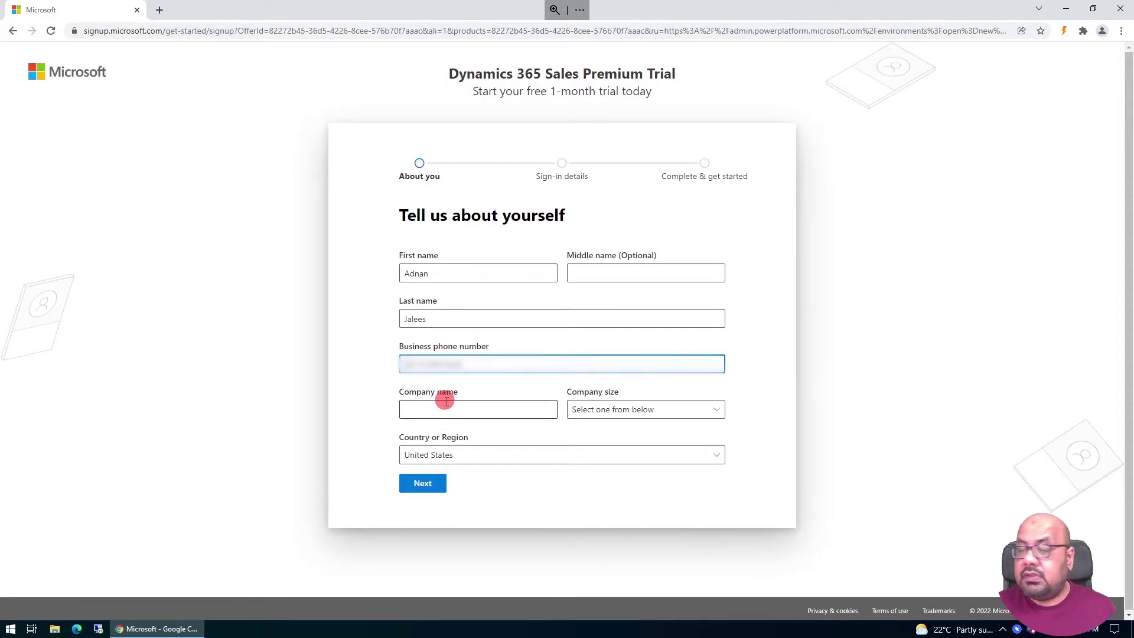
pyautogui.click(461, 425)
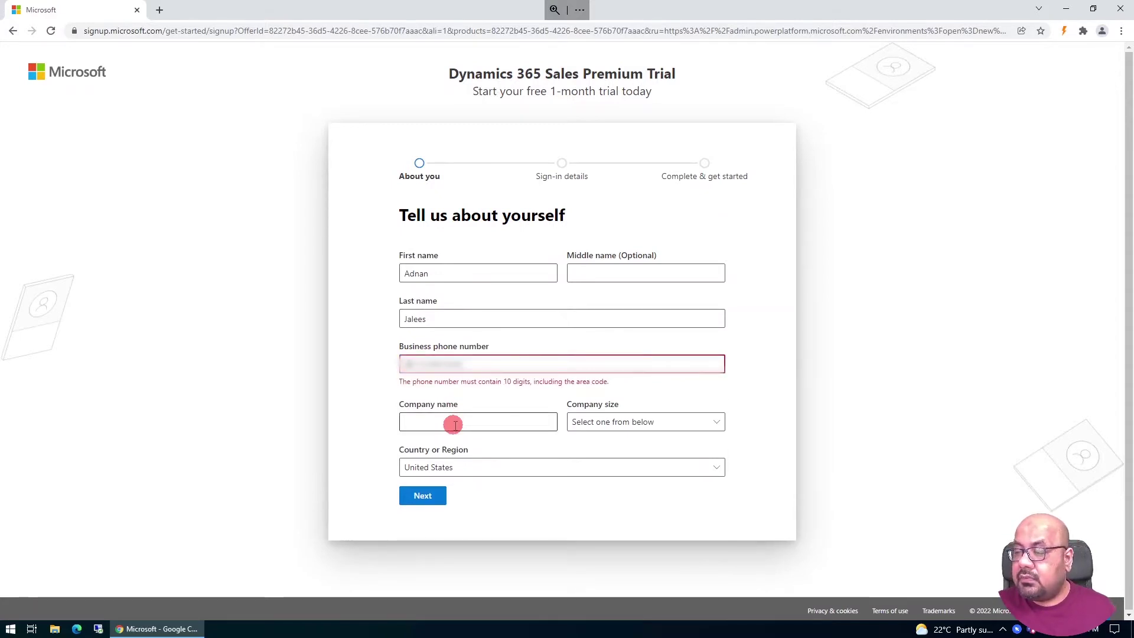
pyautogui.click(455, 426)
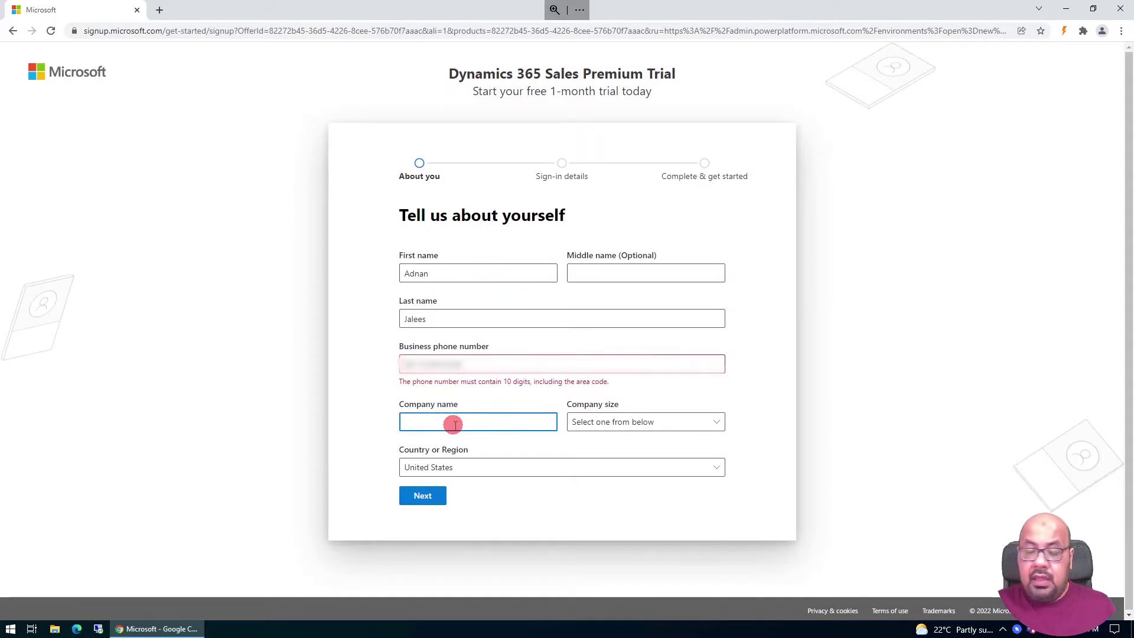
pyautogui.write('D')
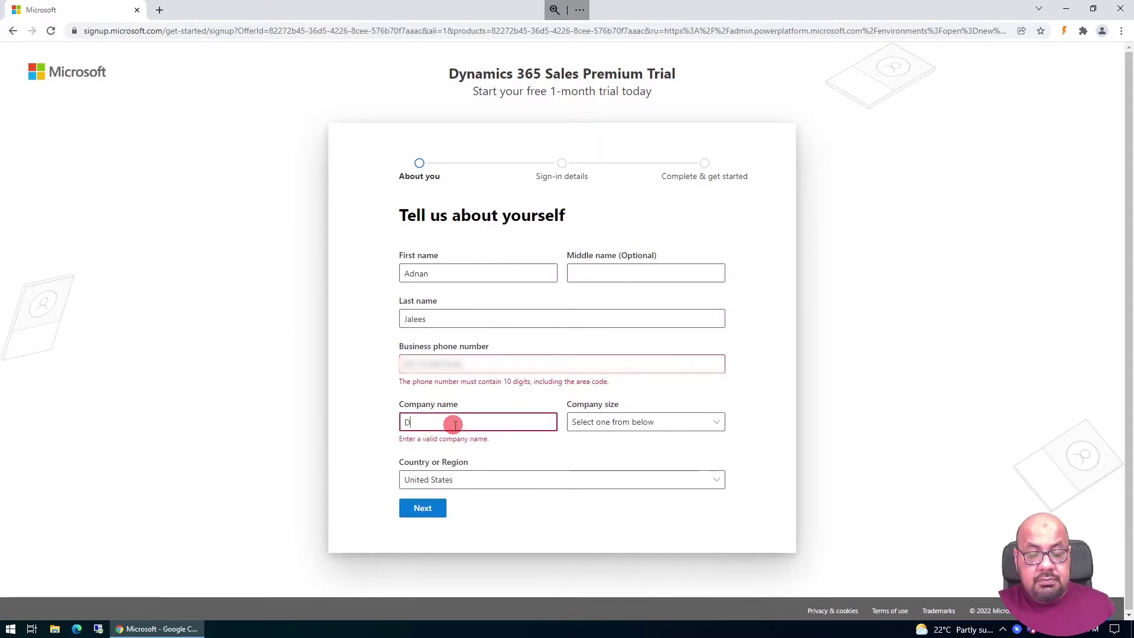
pyautogui.write('4')
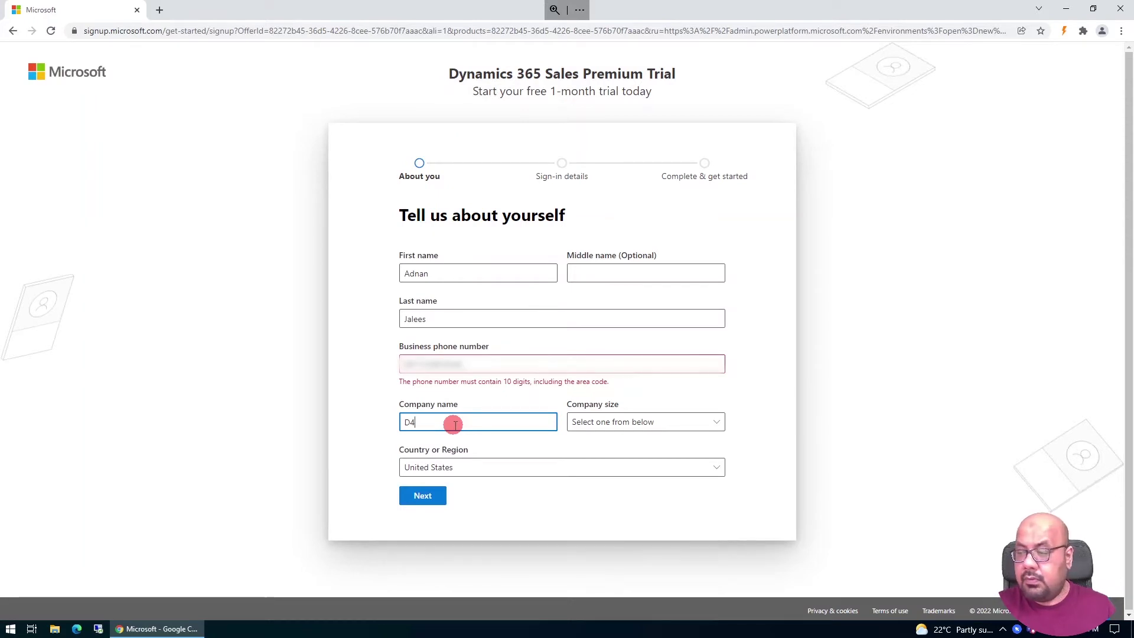
pyautogui.write('Dynamics')
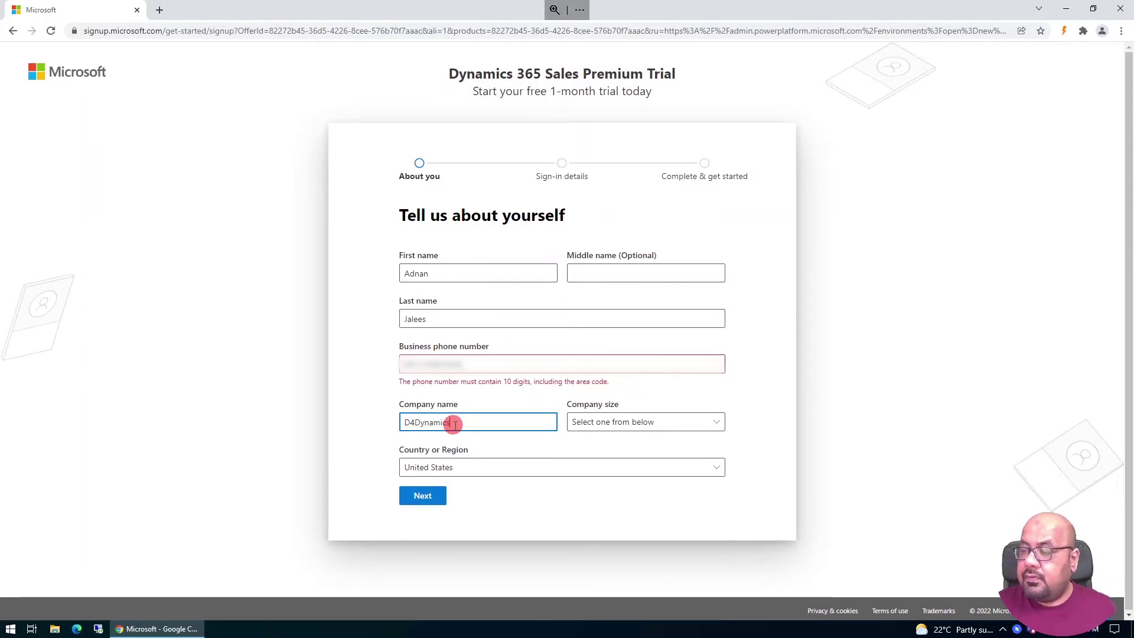
pyautogui.click(569, 467)
pyautogui.click(569, 466)
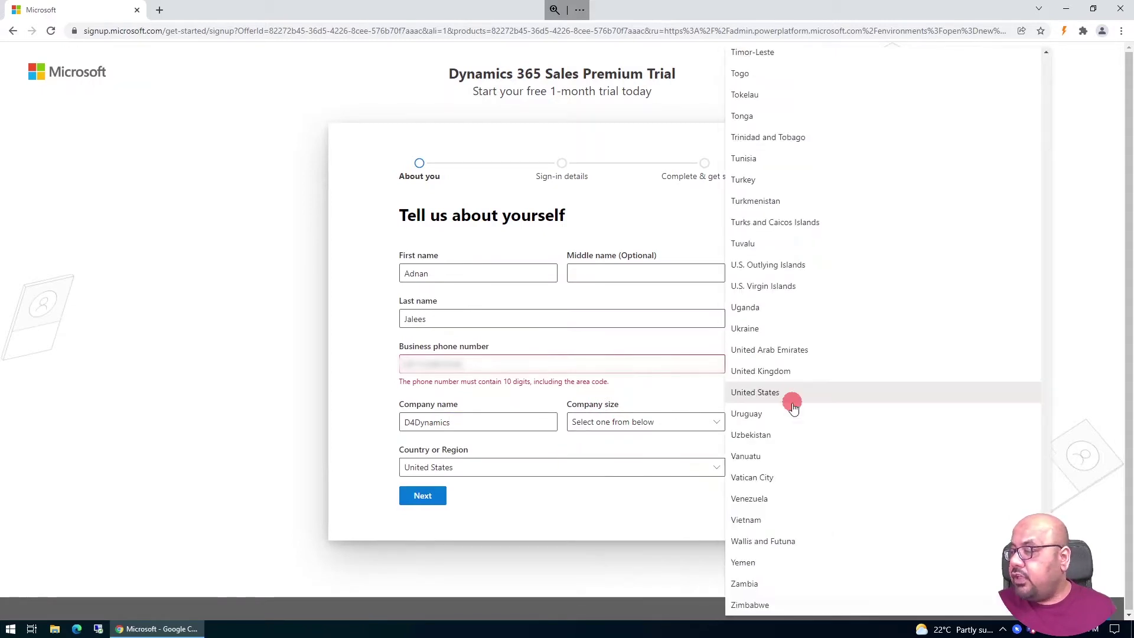
pyautogui.click(790, 351)
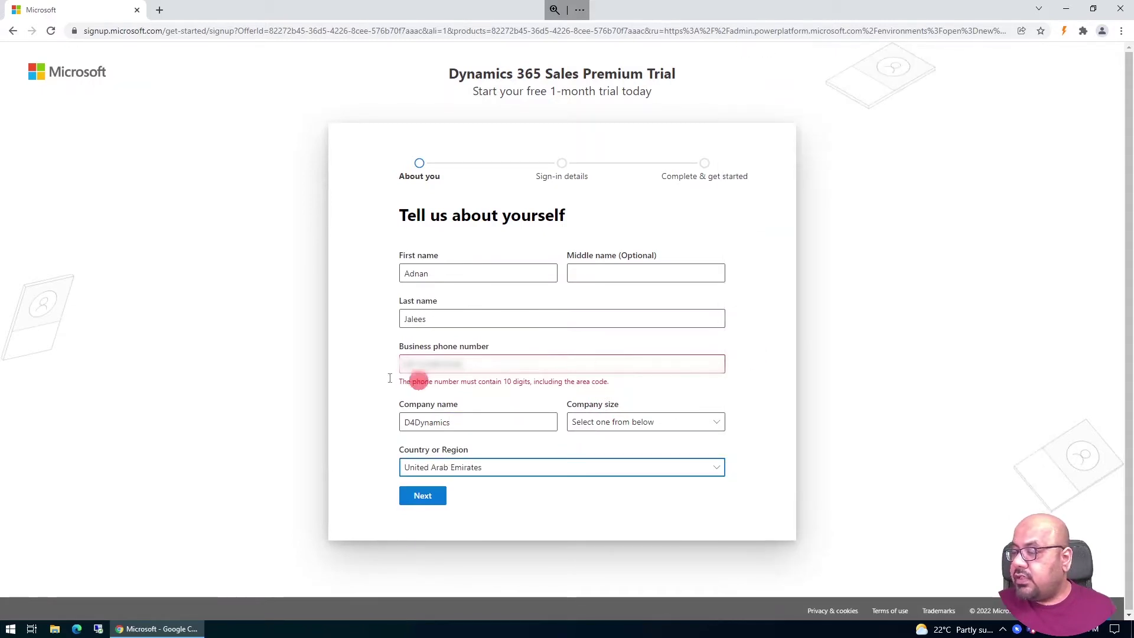
pyautogui.click(400, 367)
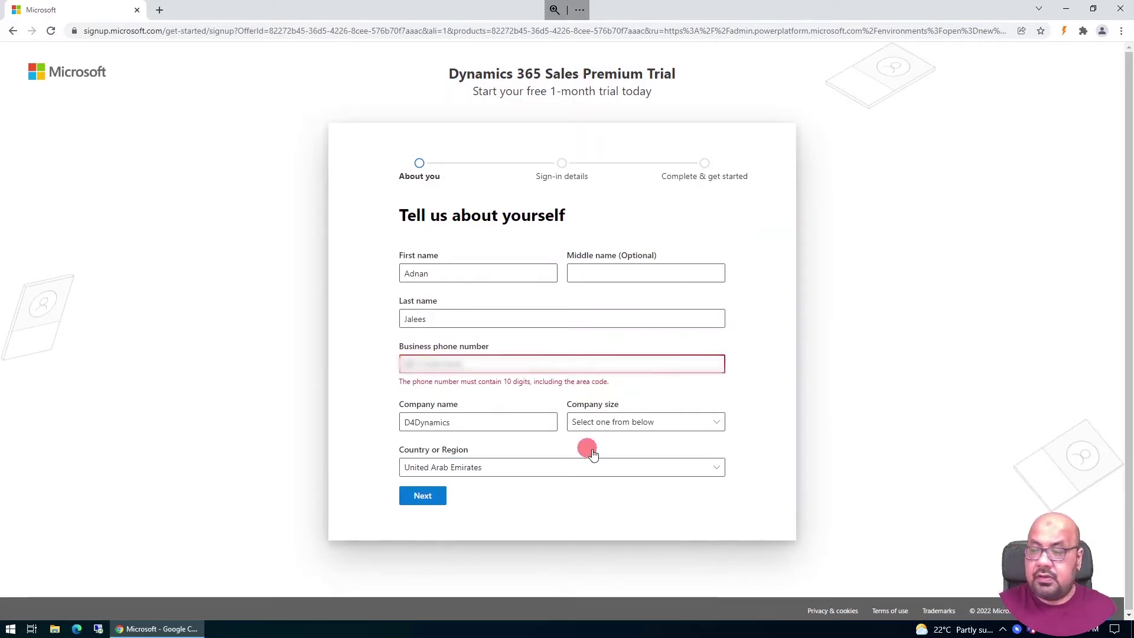
pyautogui.write('0')
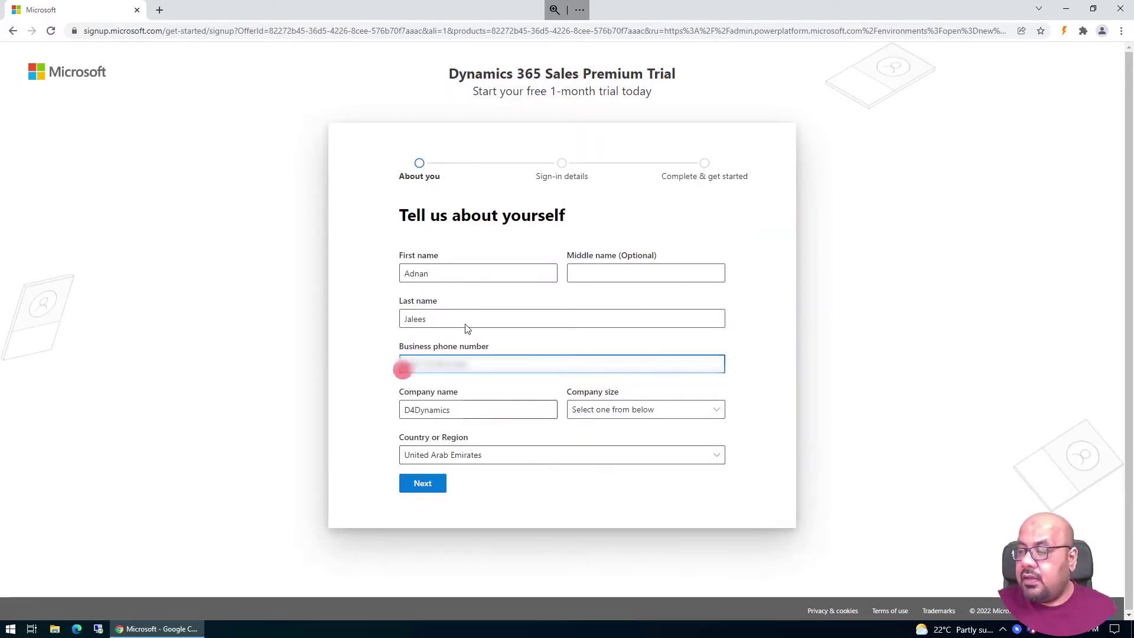
# - Set company size to 5-9 people and continue to phone verification
pyautogui.click(432, 486)
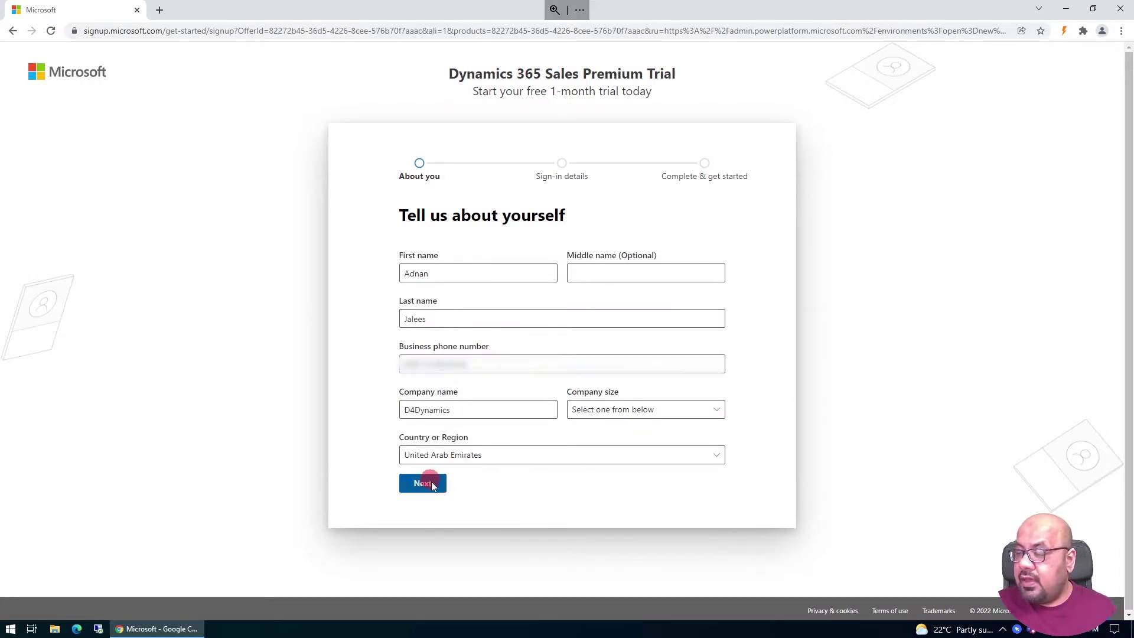
pyautogui.click(588, 414)
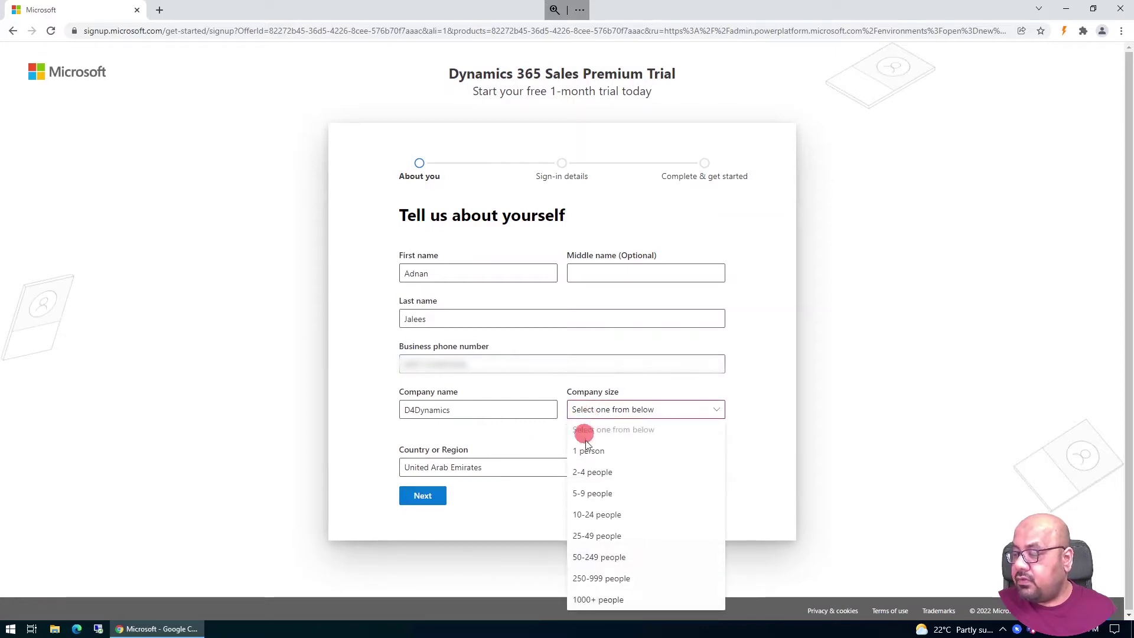
pyautogui.click(598, 494)
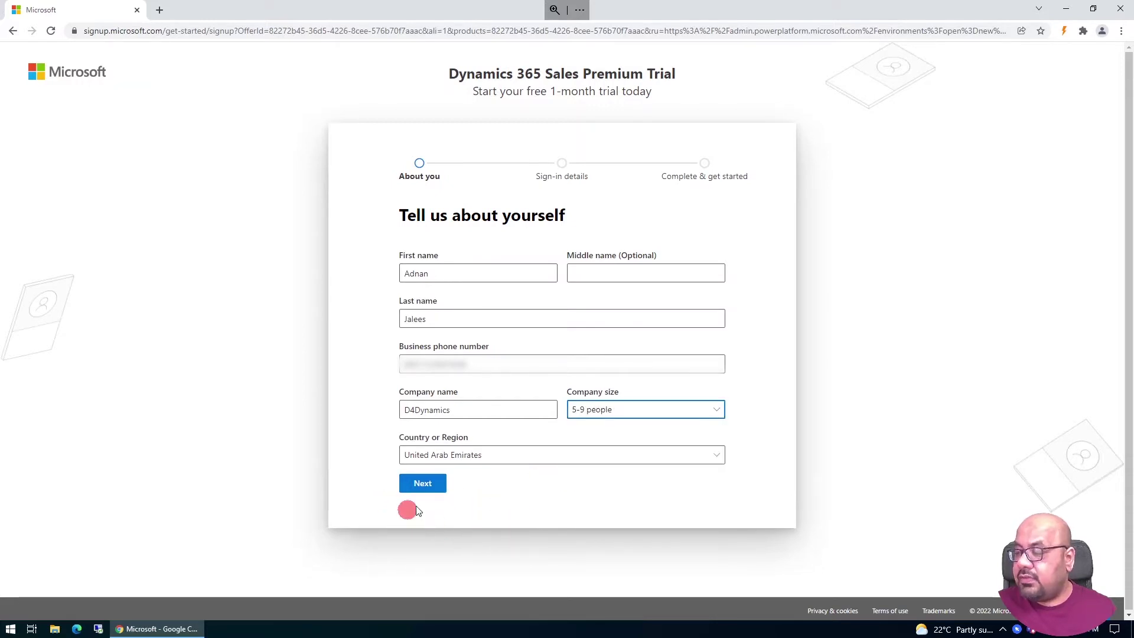
pyautogui.click(425, 484)
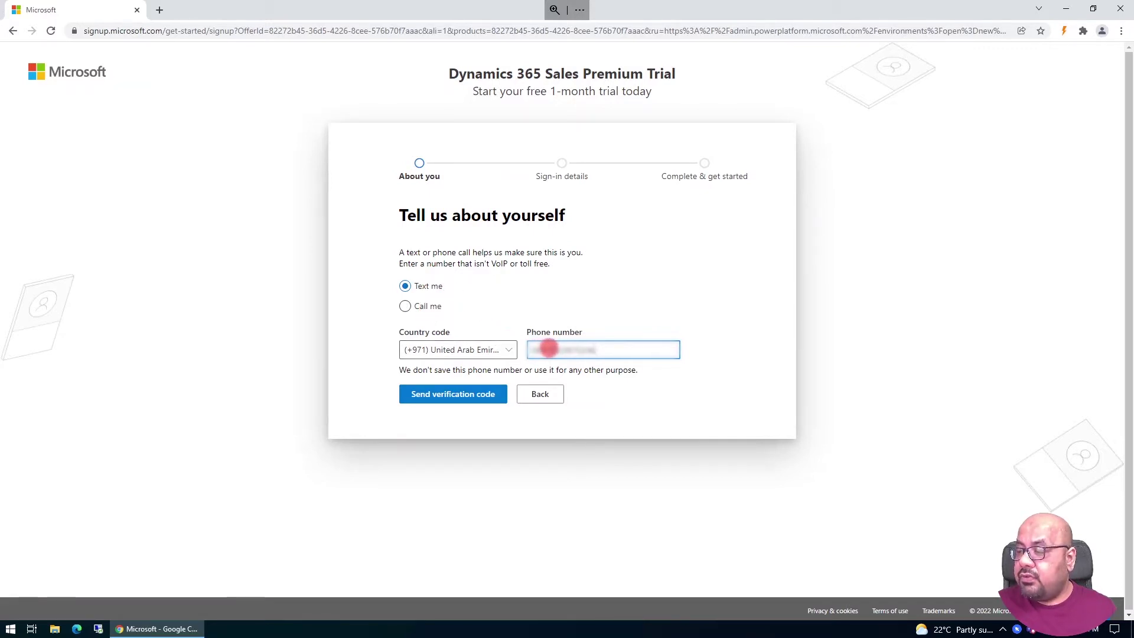
# - Remove the duplicated prefix from the +971 phone number and send the verification code by text
pyautogui.doubleClick(548, 348)
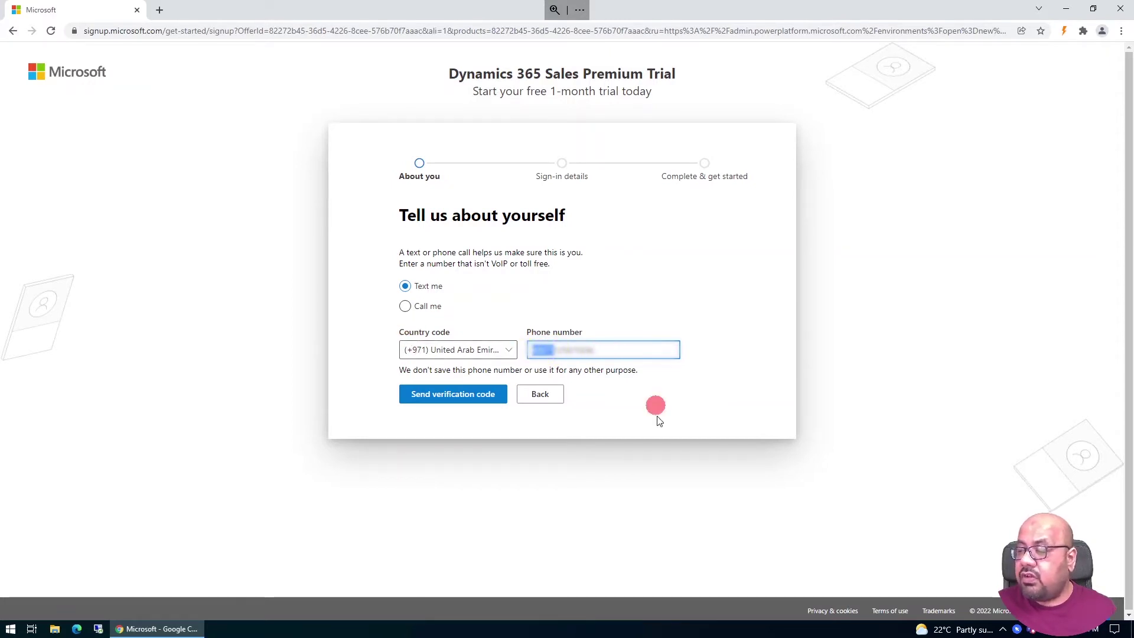
pyautogui.press('BackSpace')
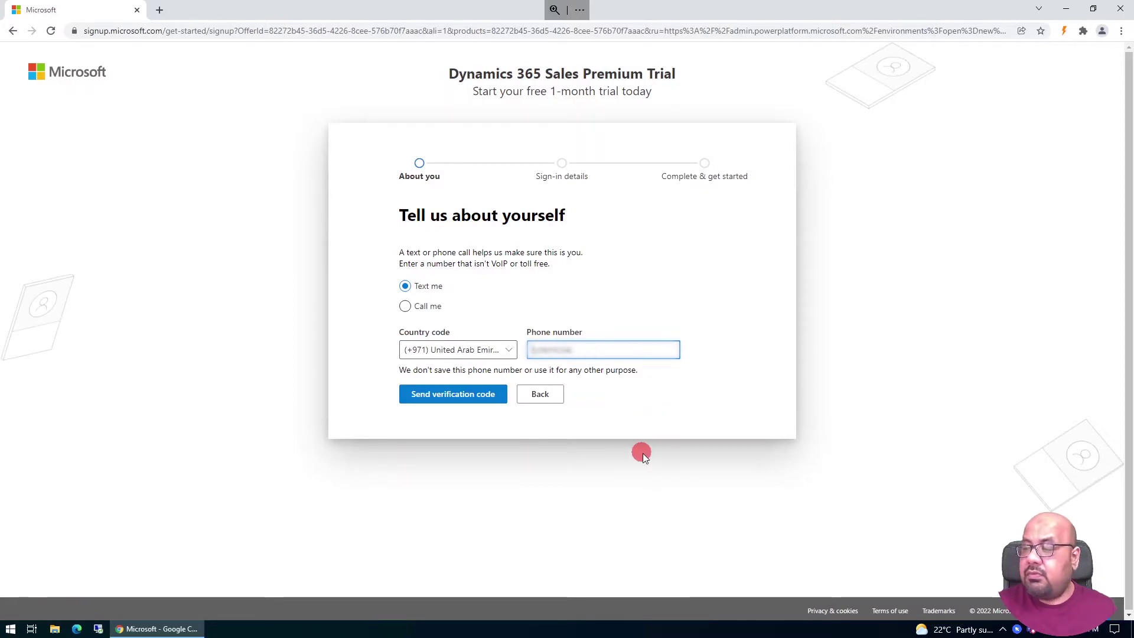
pyautogui.click(452, 401)
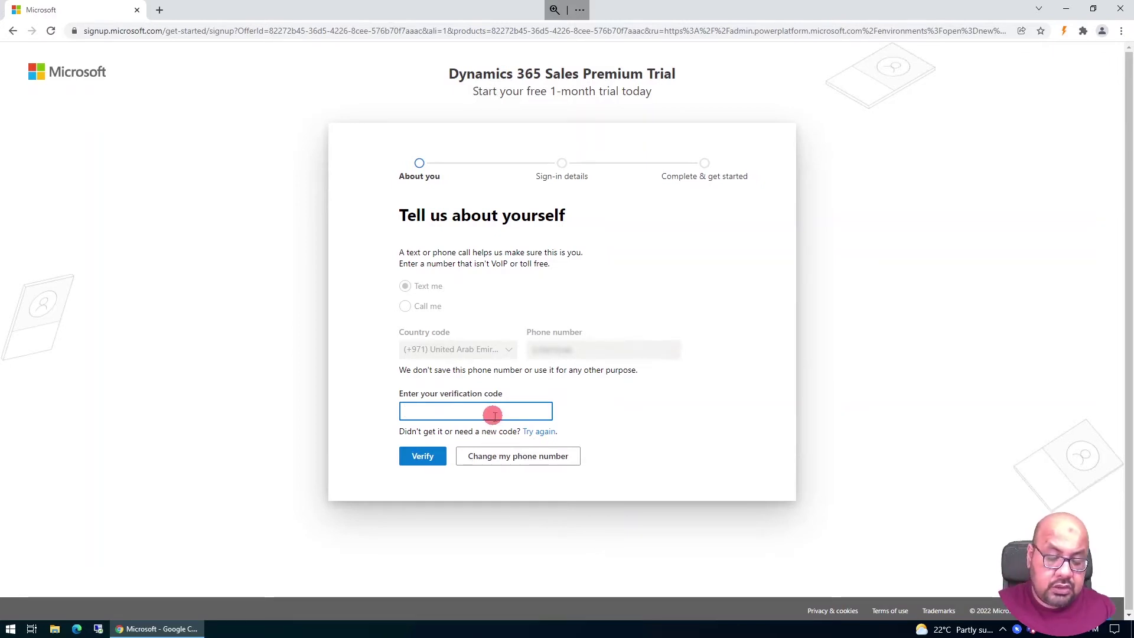
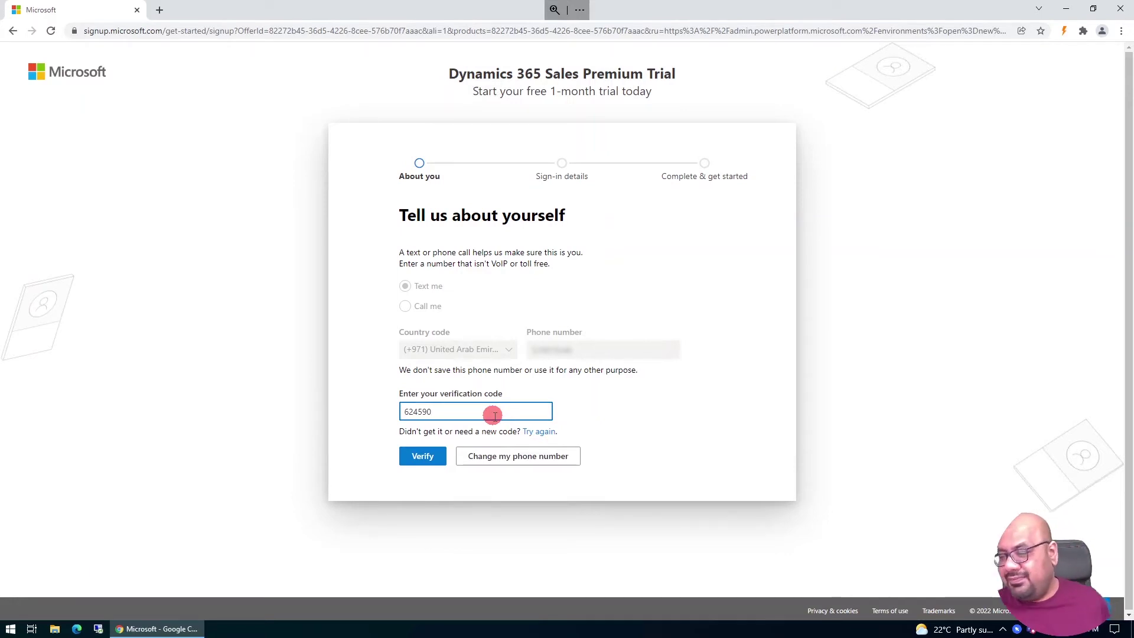
# - Enter the six-digit texted verification code and verify it
pyautogui.click(416, 464)
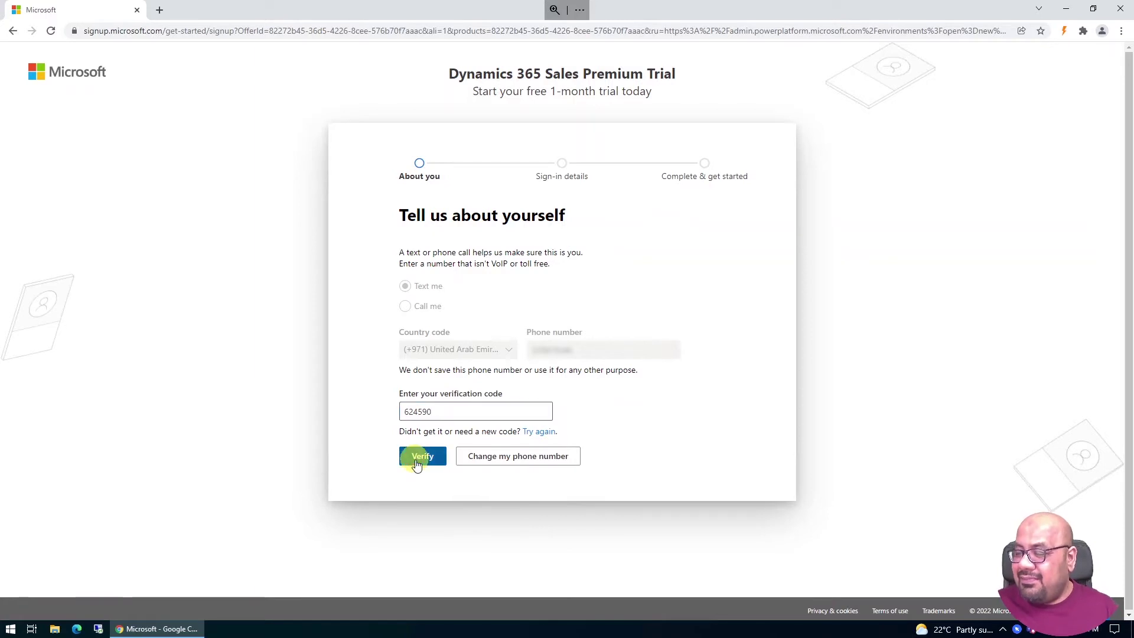
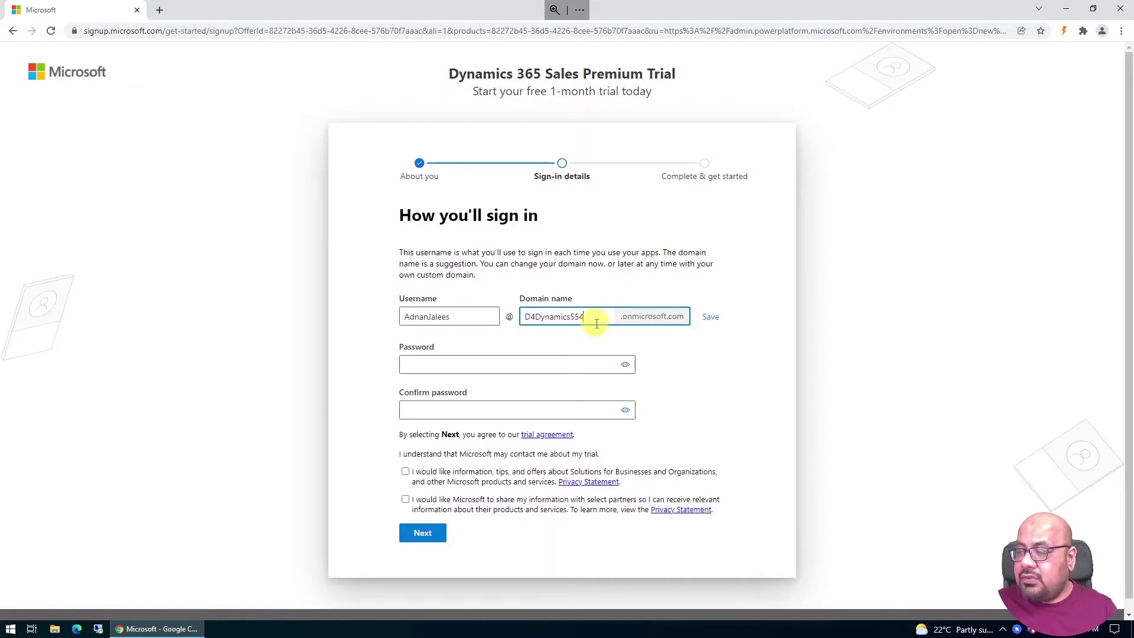
# - Trim the domain name, enter and confirm the password, and tick both consent boxes
pyautogui.press('BackSpace')
pyautogui.press('BackSpace')
pyautogui.press('BackSpace')
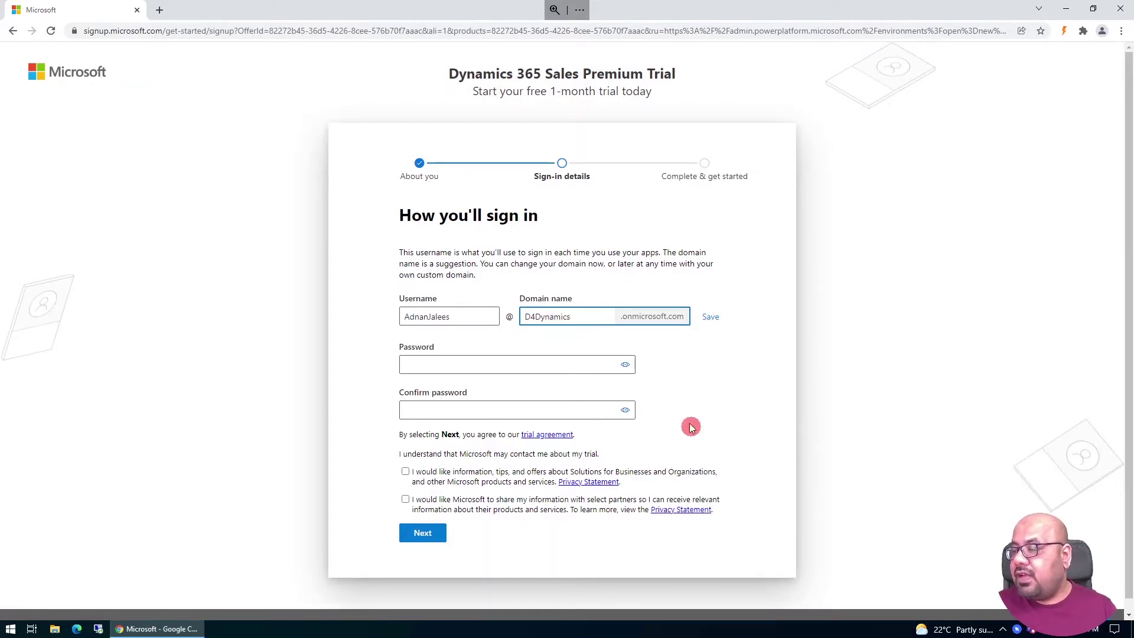
pyautogui.click(576, 365)
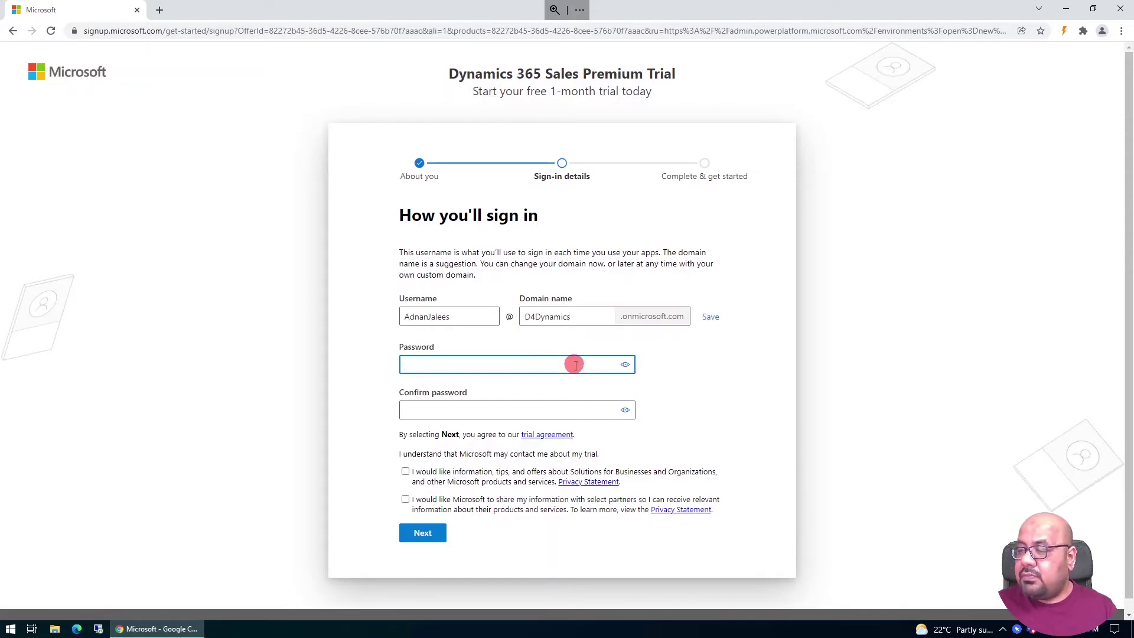
pyautogui.write('•••••••••')
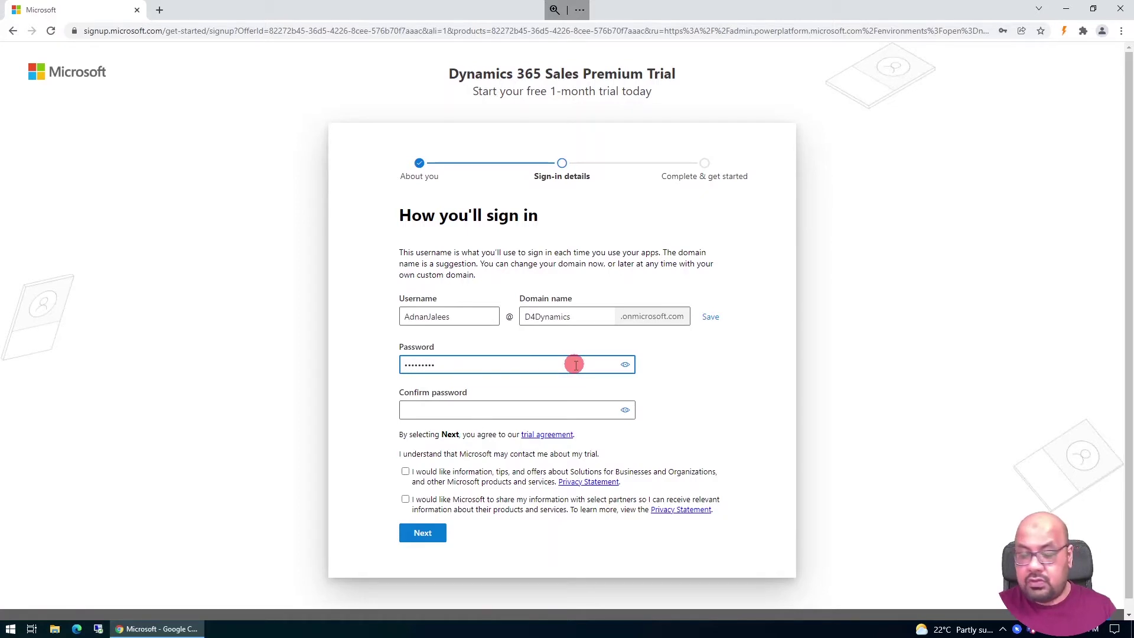
pyautogui.write('•')
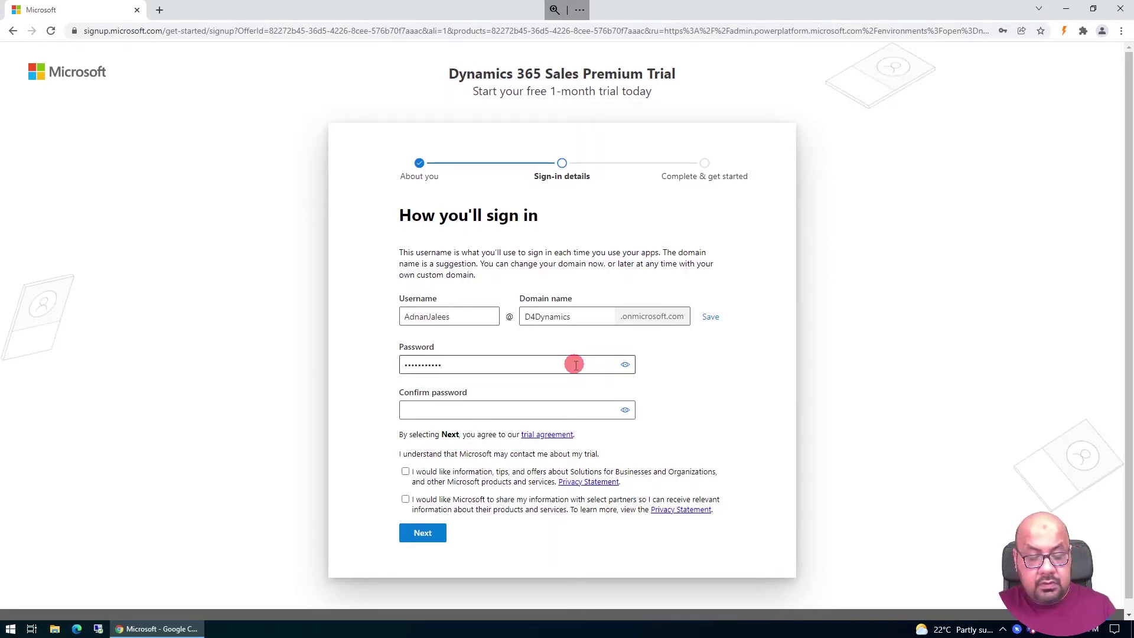
pyautogui.click(516, 416)
pyautogui.write('•••••••••••')
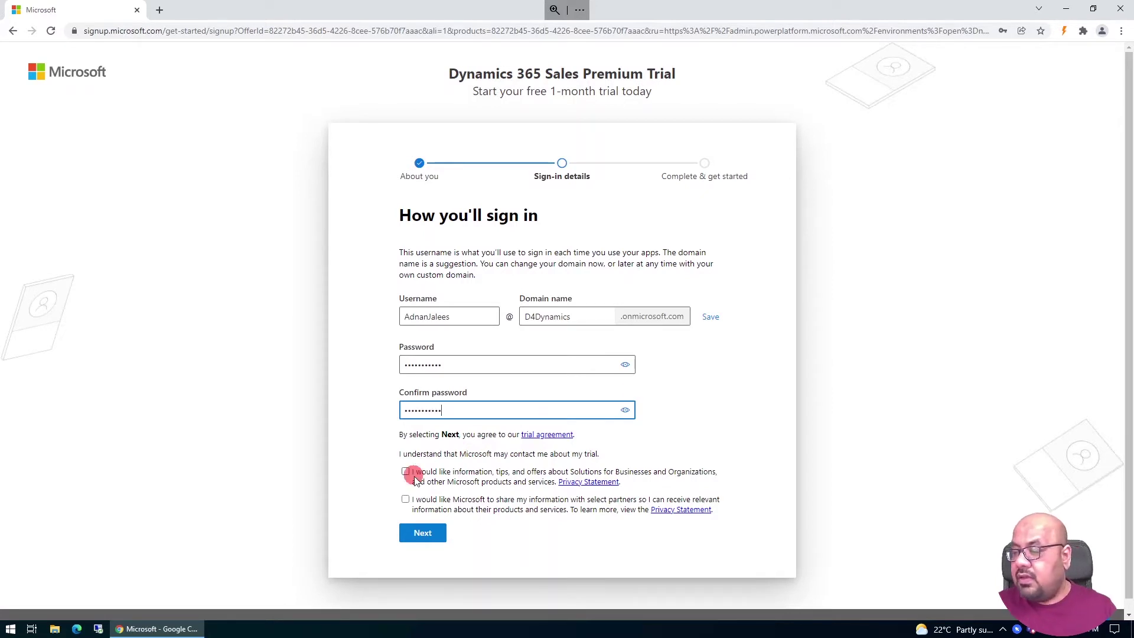
pyautogui.click(406, 471)
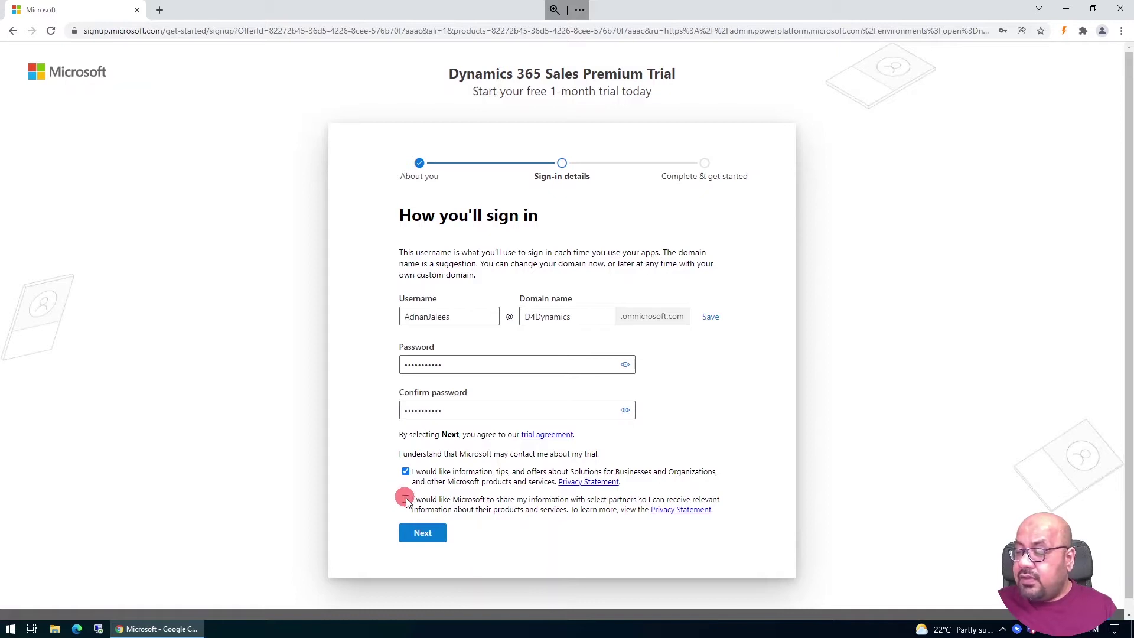
pyautogui.click(406, 500)
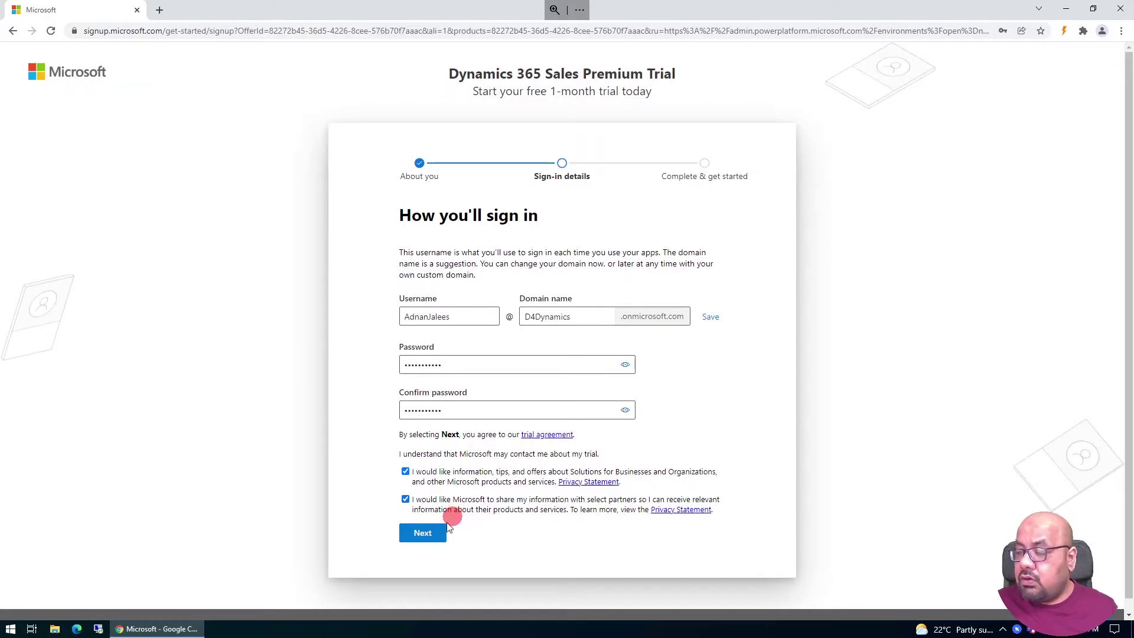
# - Submit the sign-in details, changing the unavailable domain to D4DynamicsDemo
pyautogui.click(427, 534)
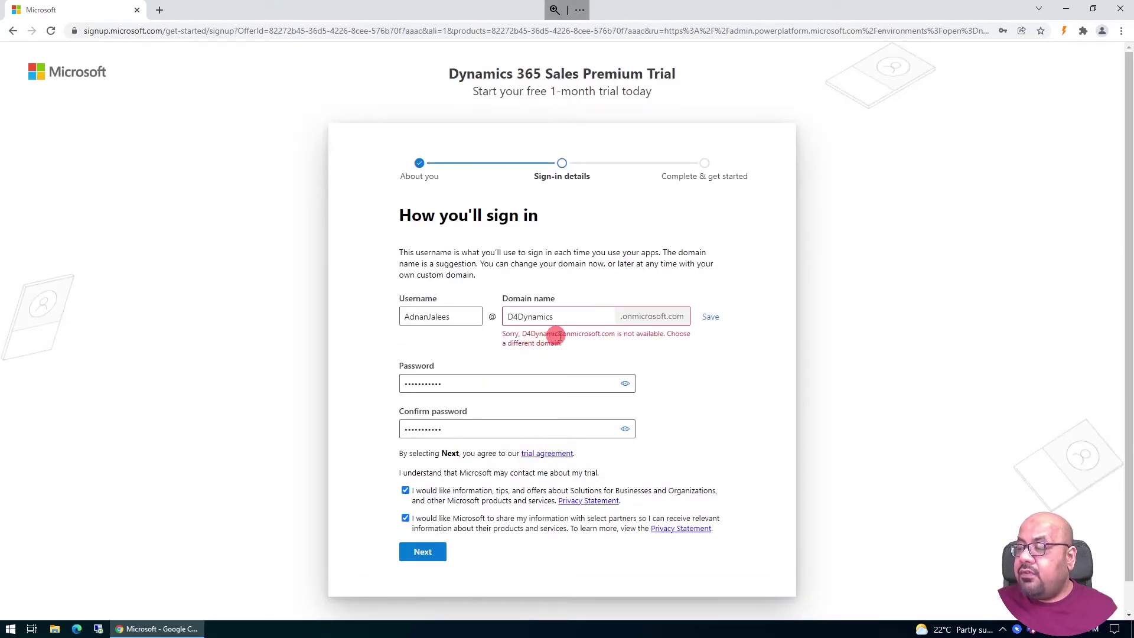
pyautogui.click(558, 320)
pyautogui.write('Demo')
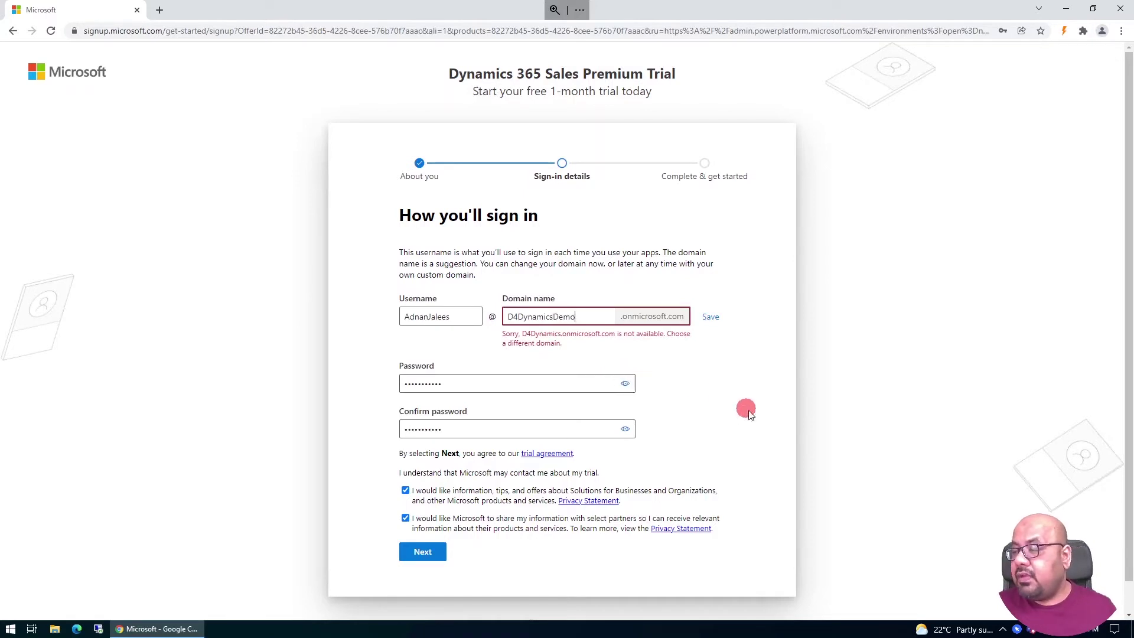
pyautogui.click(429, 554)
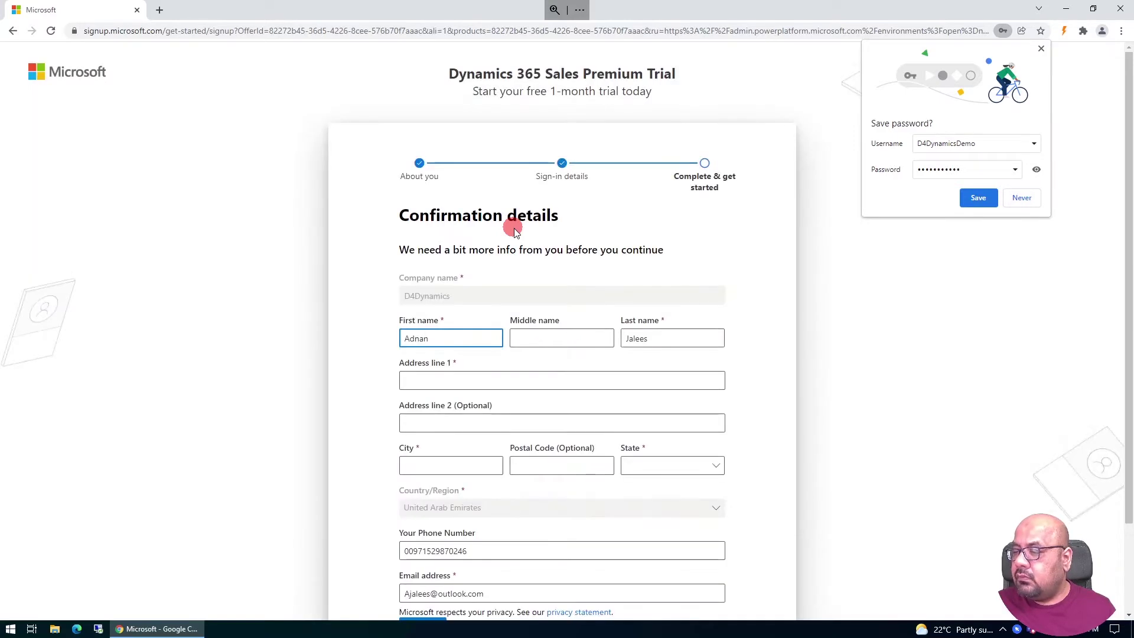
# - Enter Dubai as city and state, fill in the first address line, and save the details
pyautogui.scroll(-1, 521, 275)
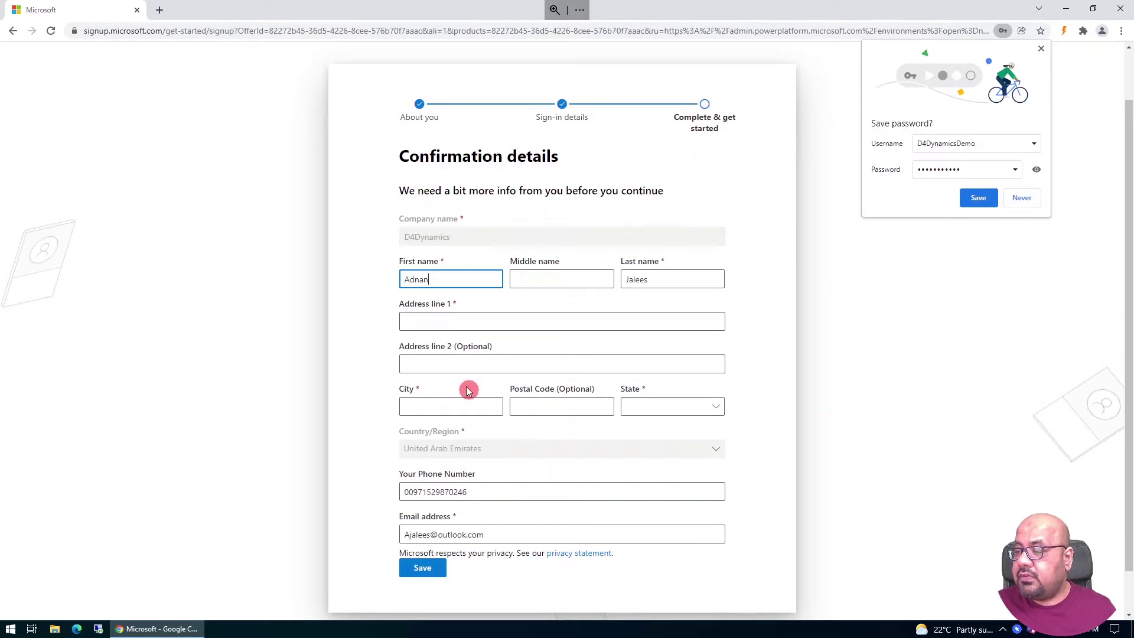
pyautogui.click(465, 407)
pyautogui.write('Dubai')
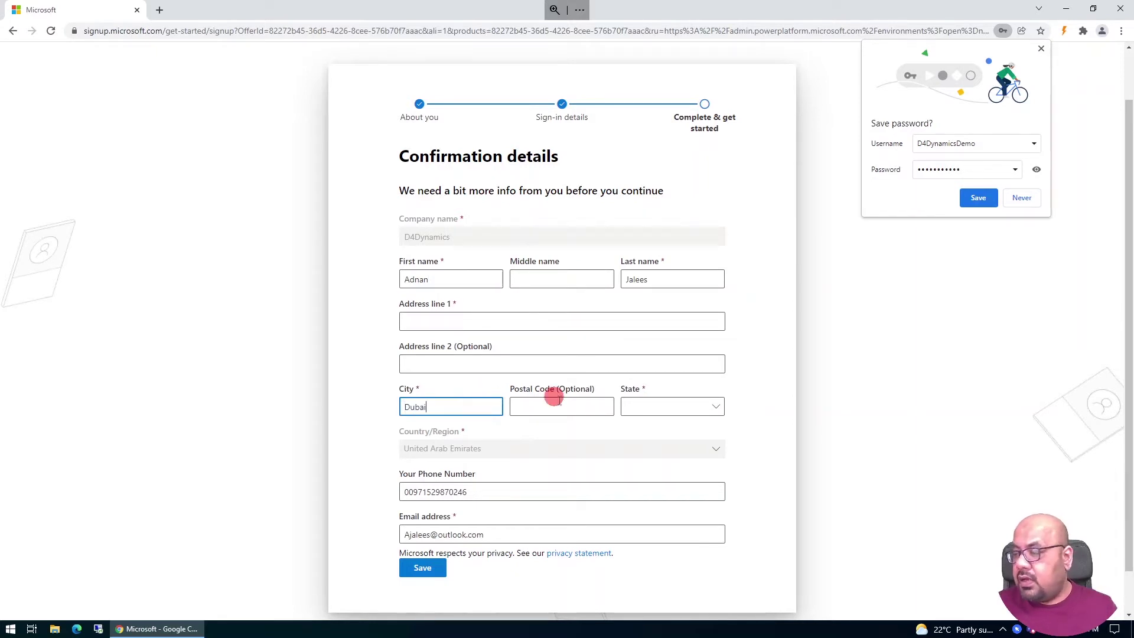
pyautogui.click(633, 407)
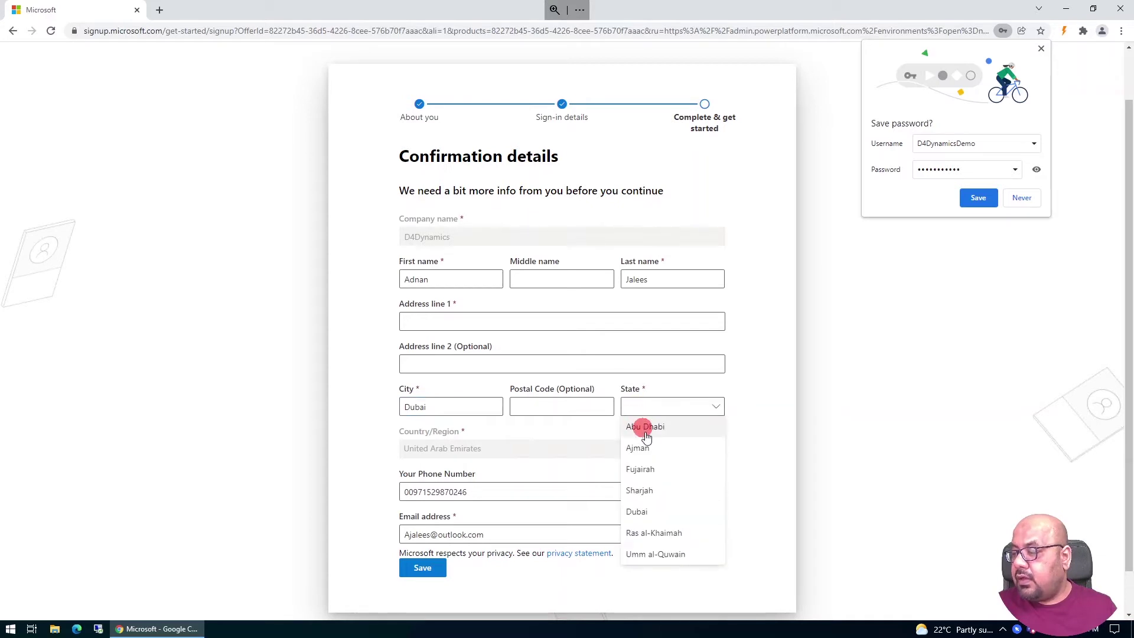
pyautogui.click(654, 514)
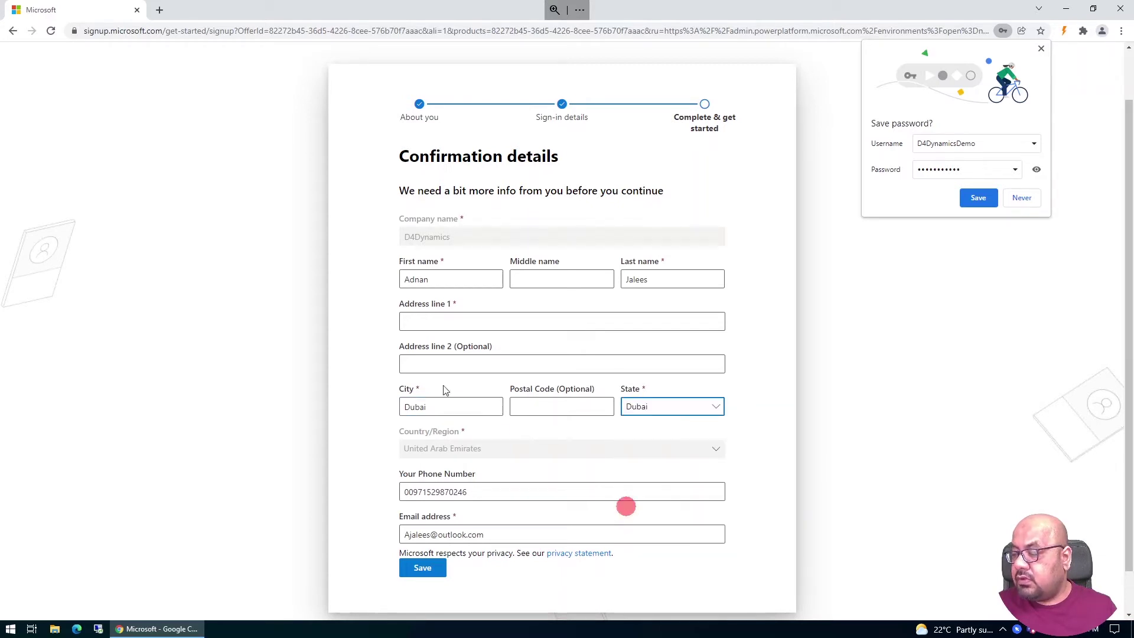
pyautogui.click(446, 321)
pyautogui.write('Dubai Silicon Authority')
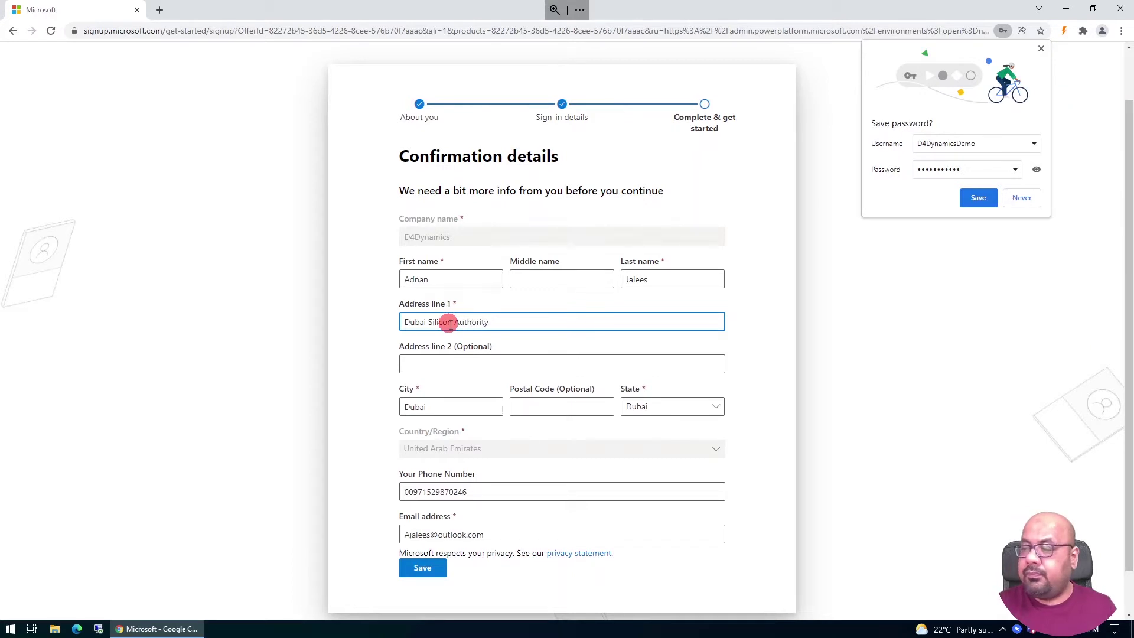
pyautogui.click(429, 573)
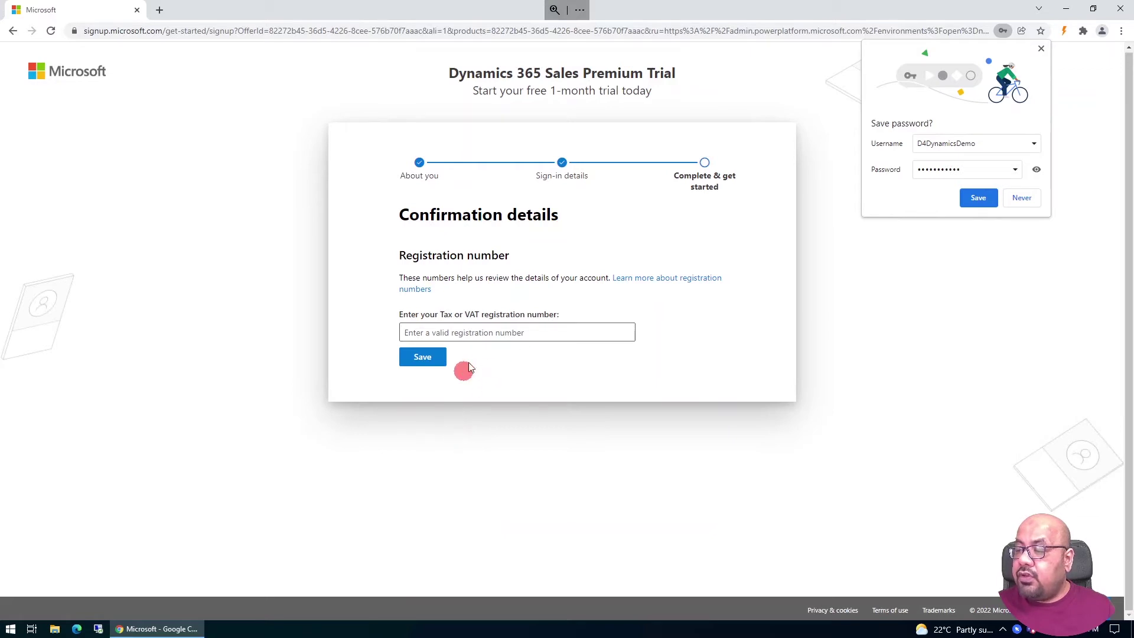
# - Enter a Tax/VAT registration number after the empty save is rejected, then submit to finish signup
pyautogui.click(418, 368)
pyautogui.click(475, 333)
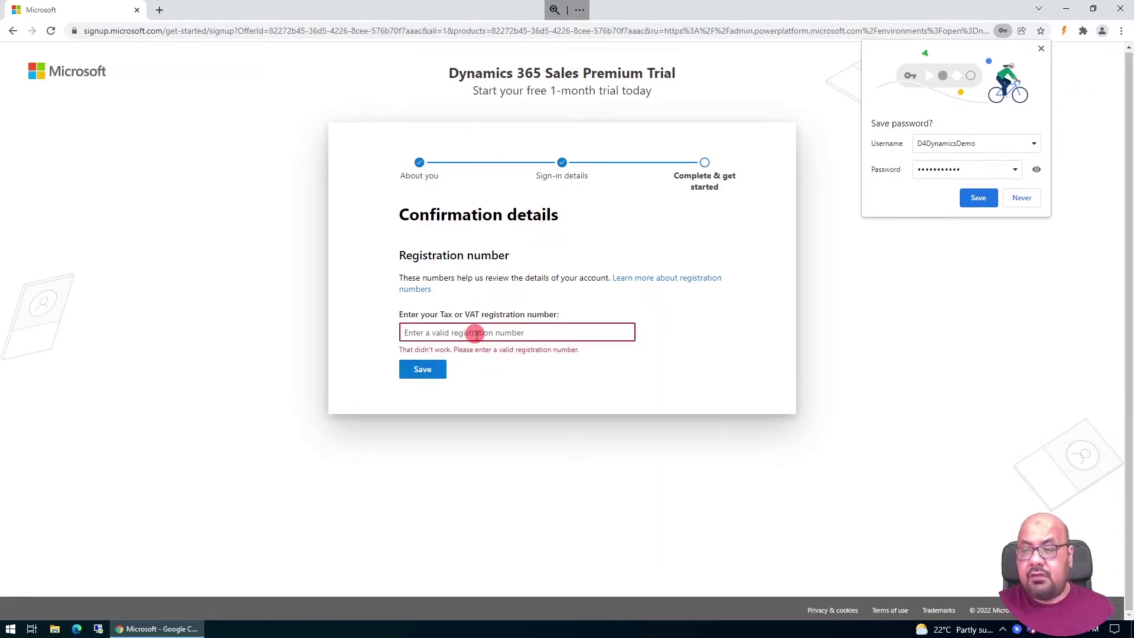
pyautogui.write('0')
pyautogui.click(430, 366)
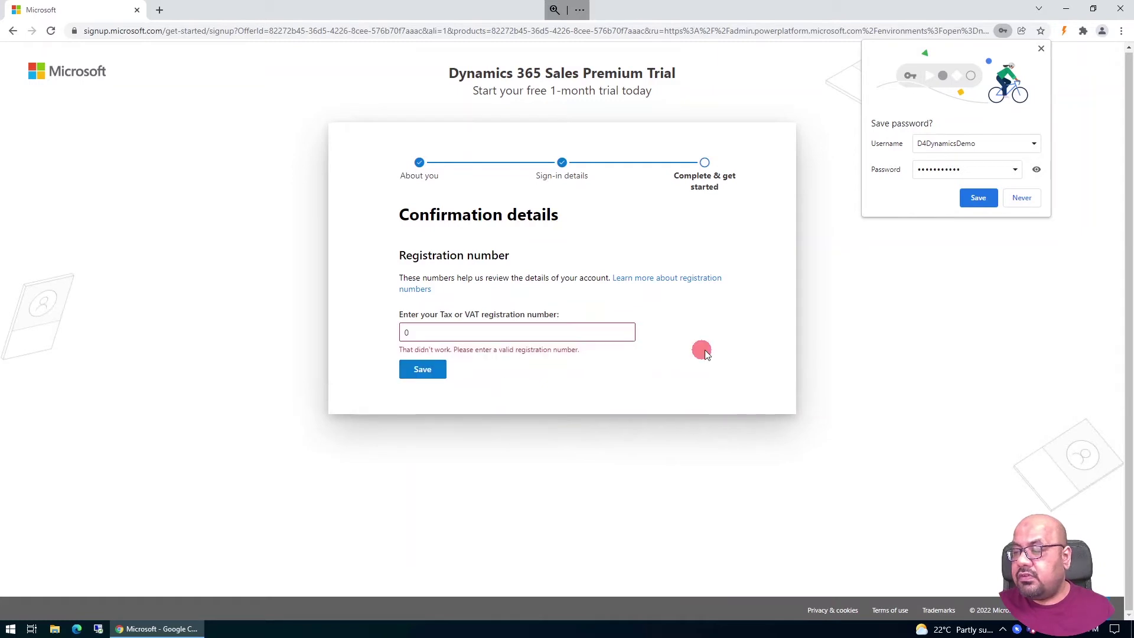
pyautogui.click(511, 335)
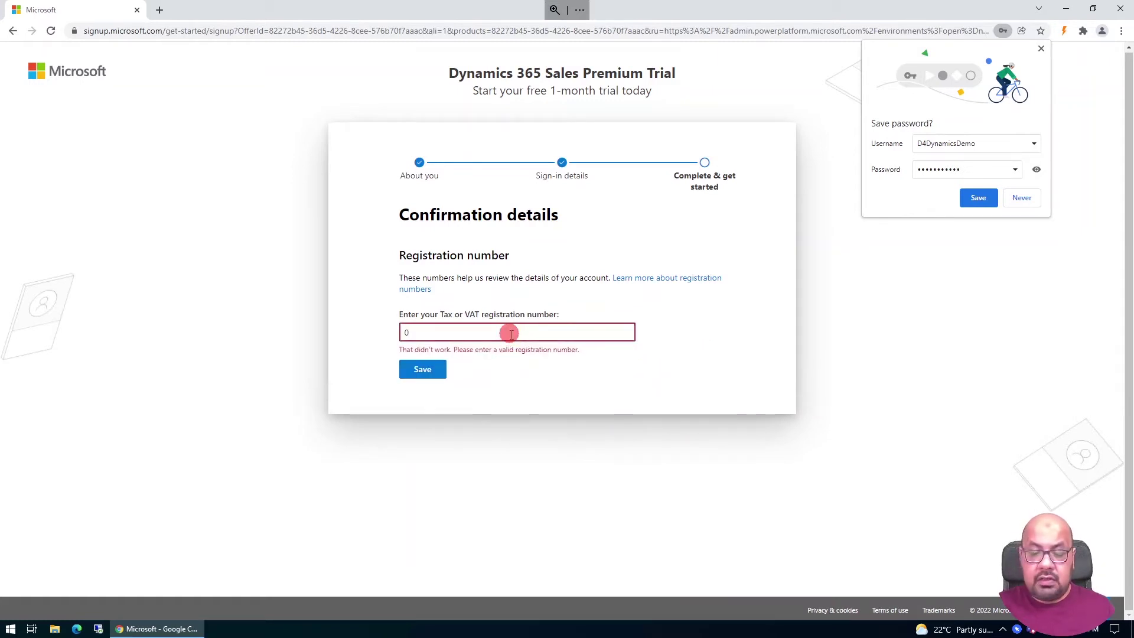
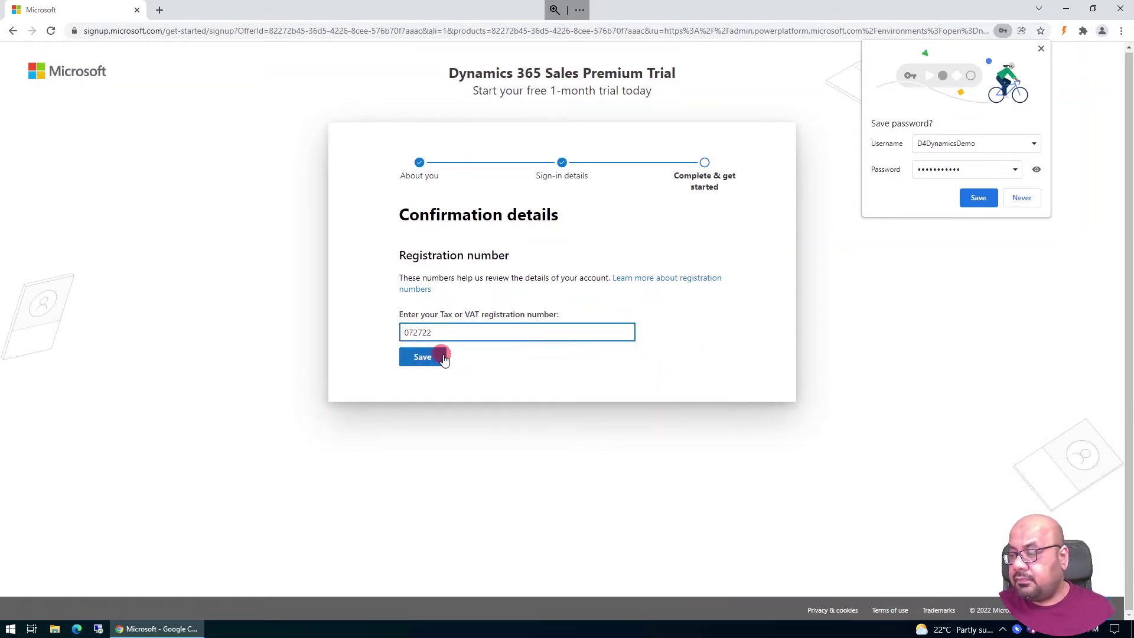
pyautogui.click(443, 358)
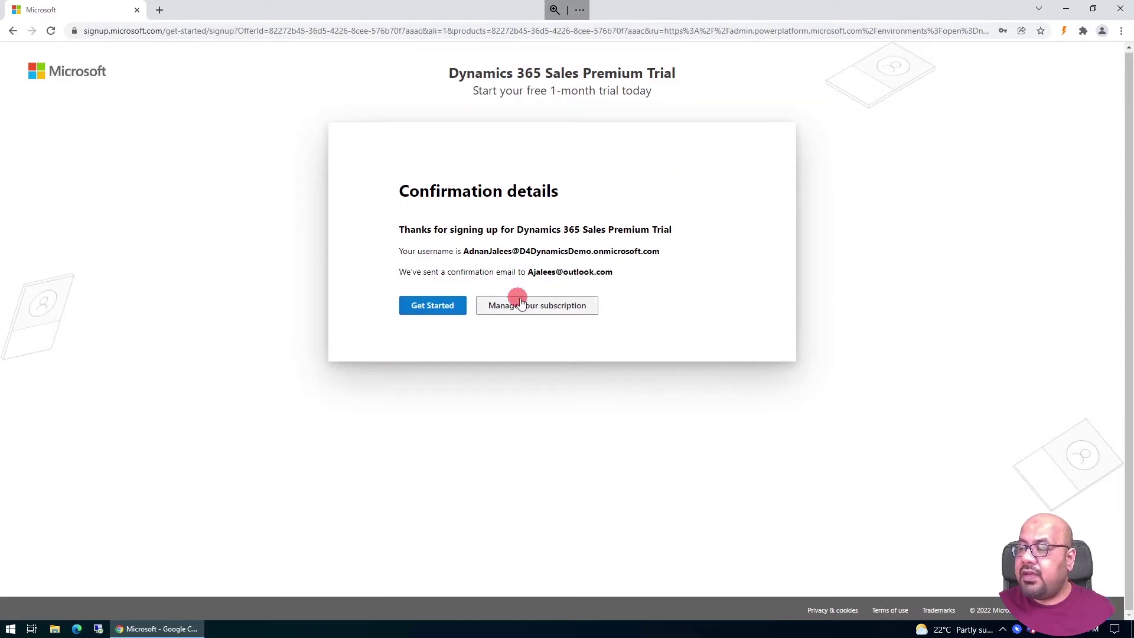
# - Start the trial, select the new sign-in username on the confirmation page, and open a new tab
pyautogui.click(419, 309)
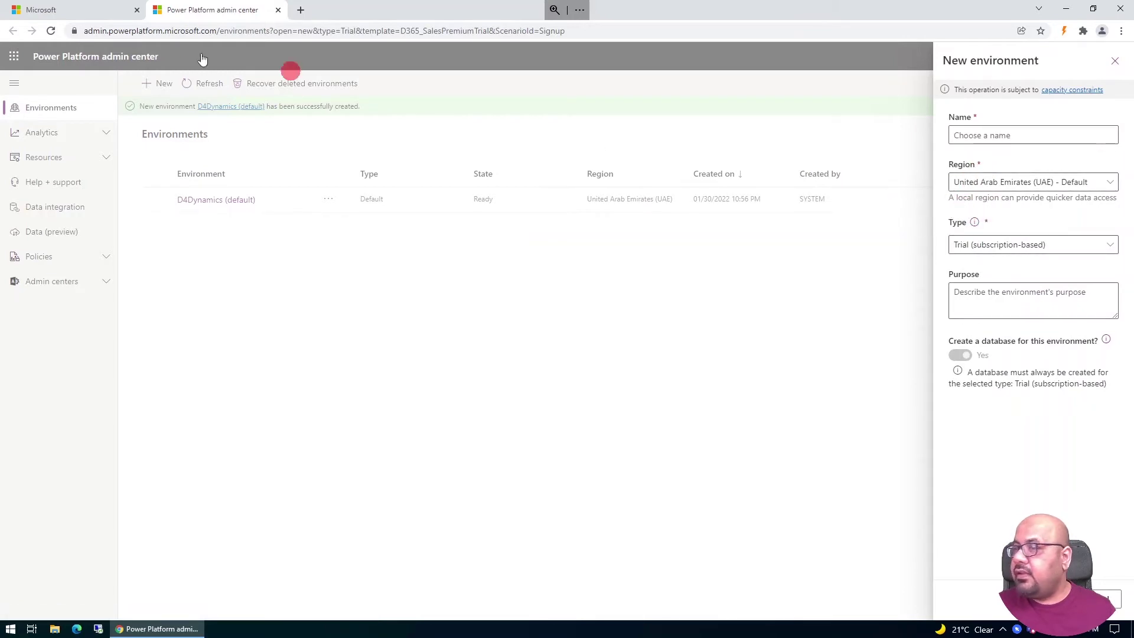
pyautogui.click(58, 17)
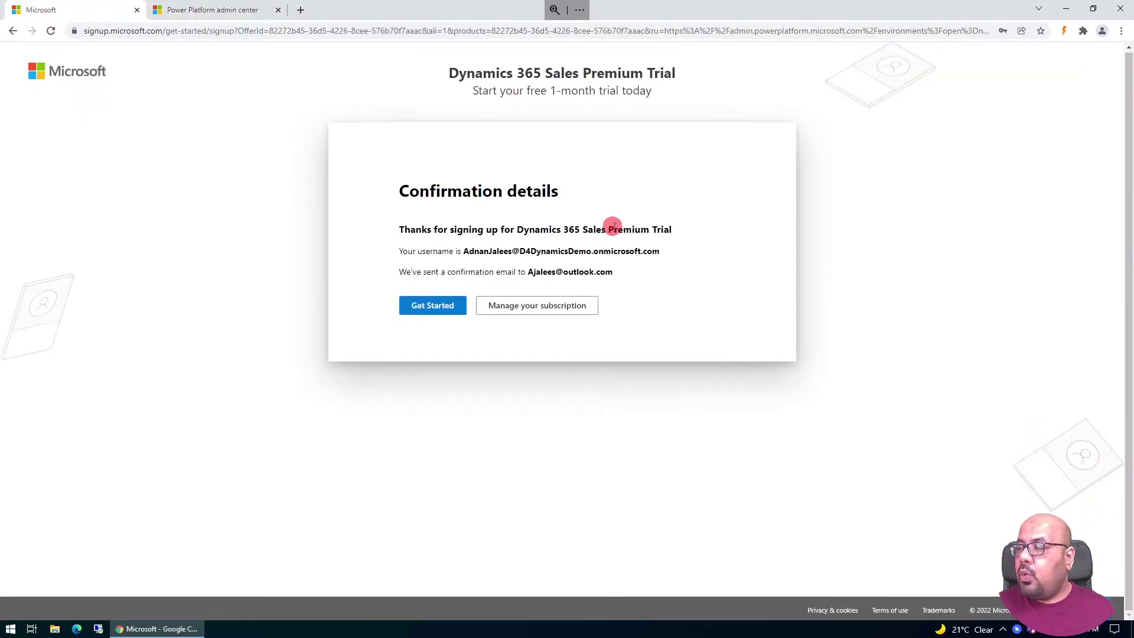
pyautogui.moveTo(668, 259); pyautogui.dragTo(466, 251)
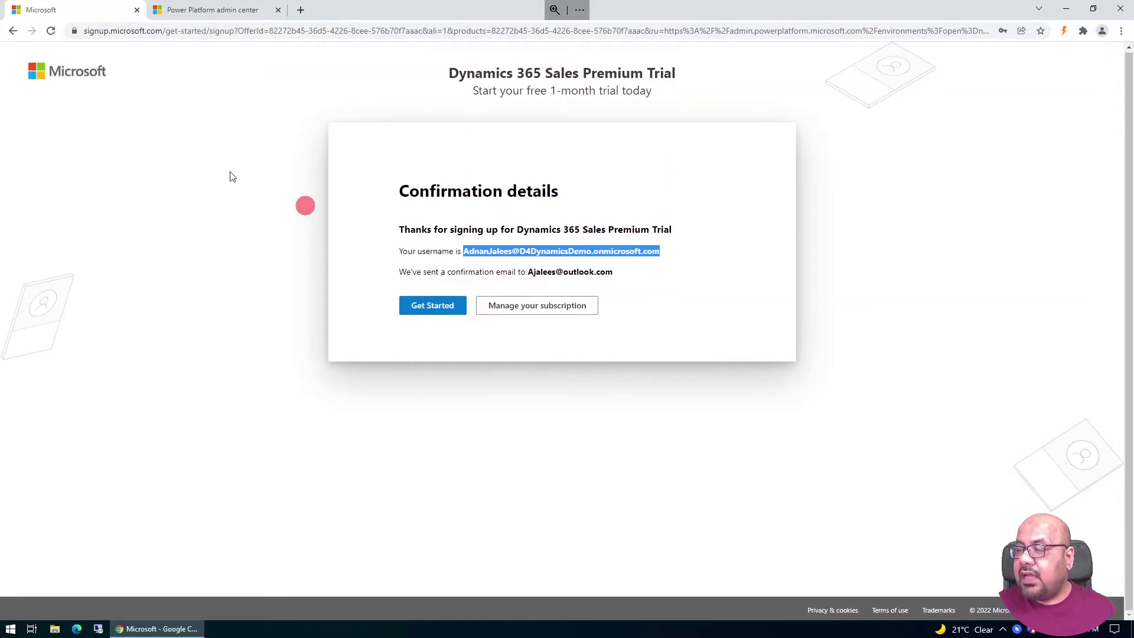
pyautogui.click(301, 10)
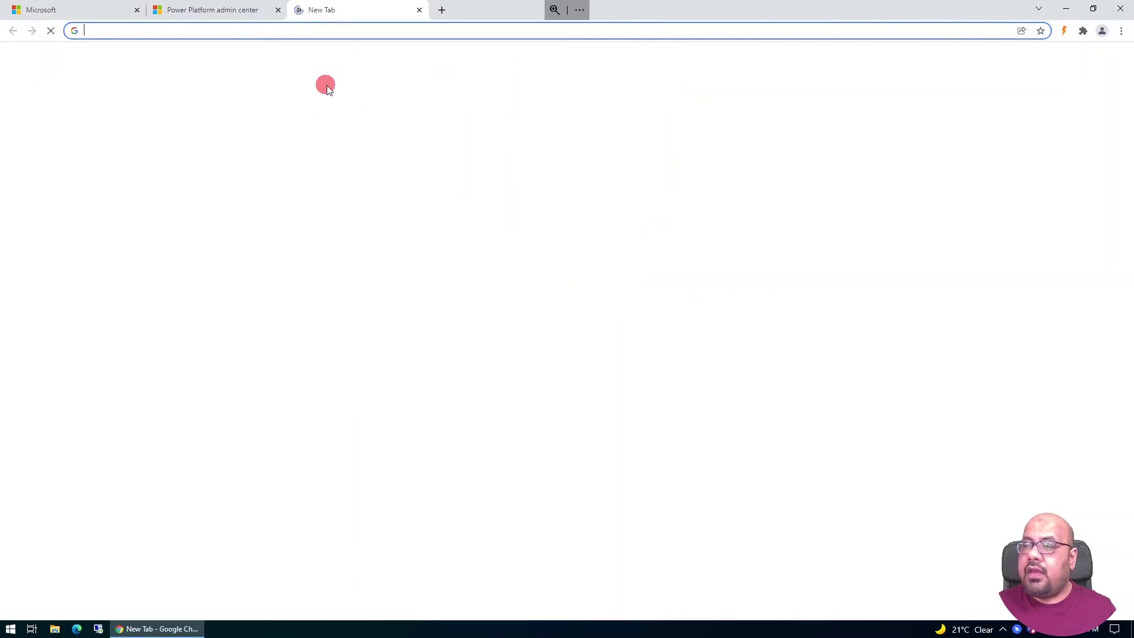
# - Load Google and search for 'dynamics 365 trial' to reach the free trial page
pyautogui.write('google.com')
pyautogui.press('Return')
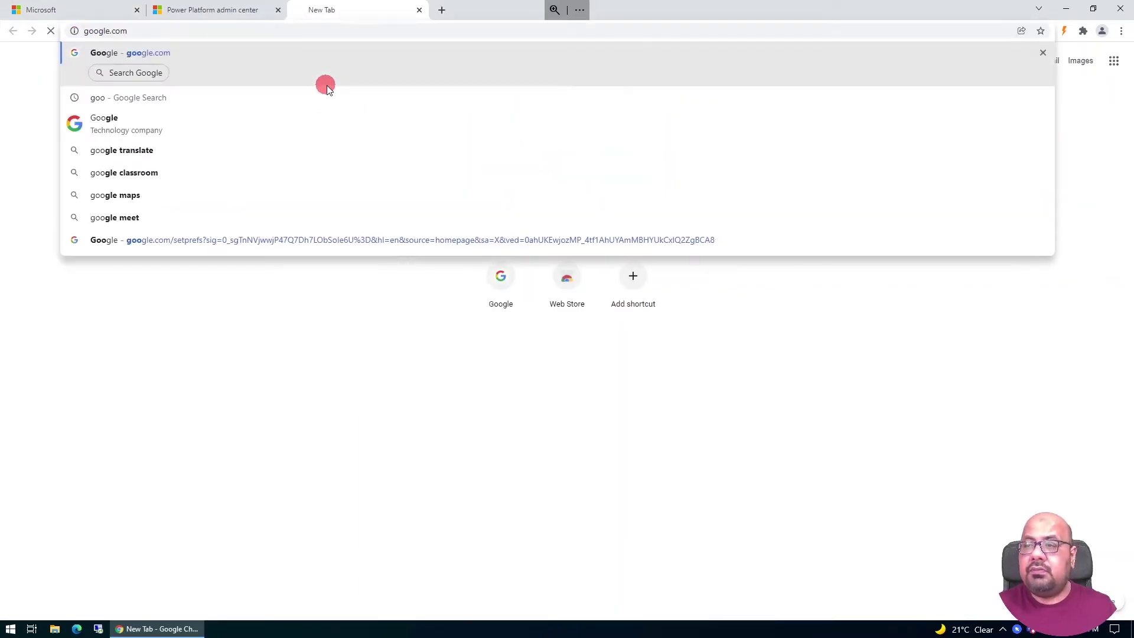
pyautogui.write('d')
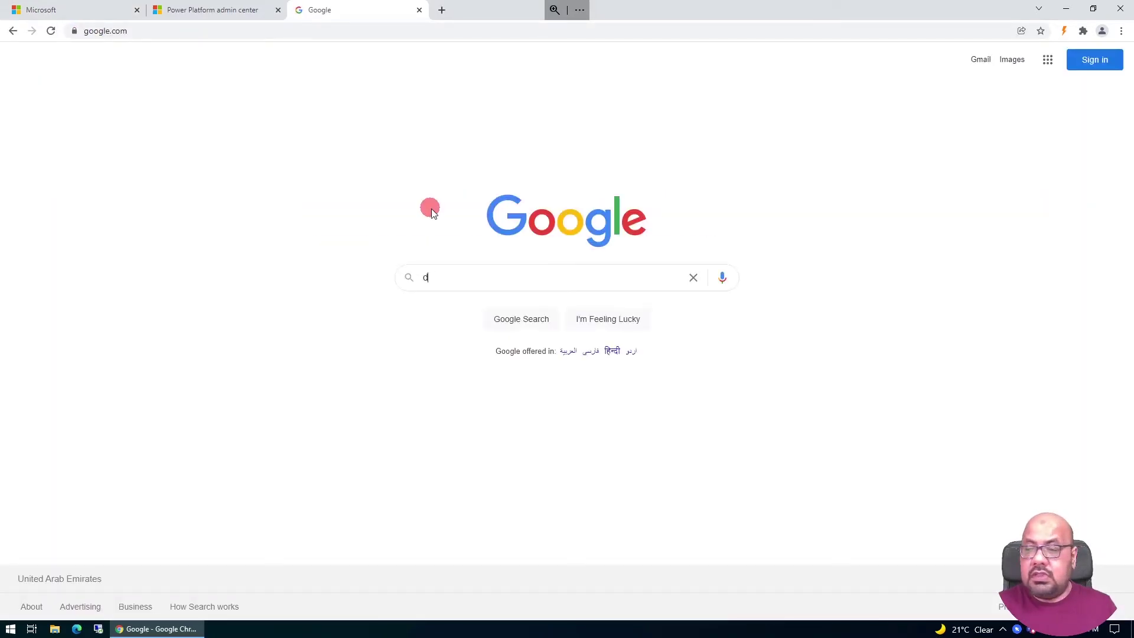
pyautogui.write('ynamics ')
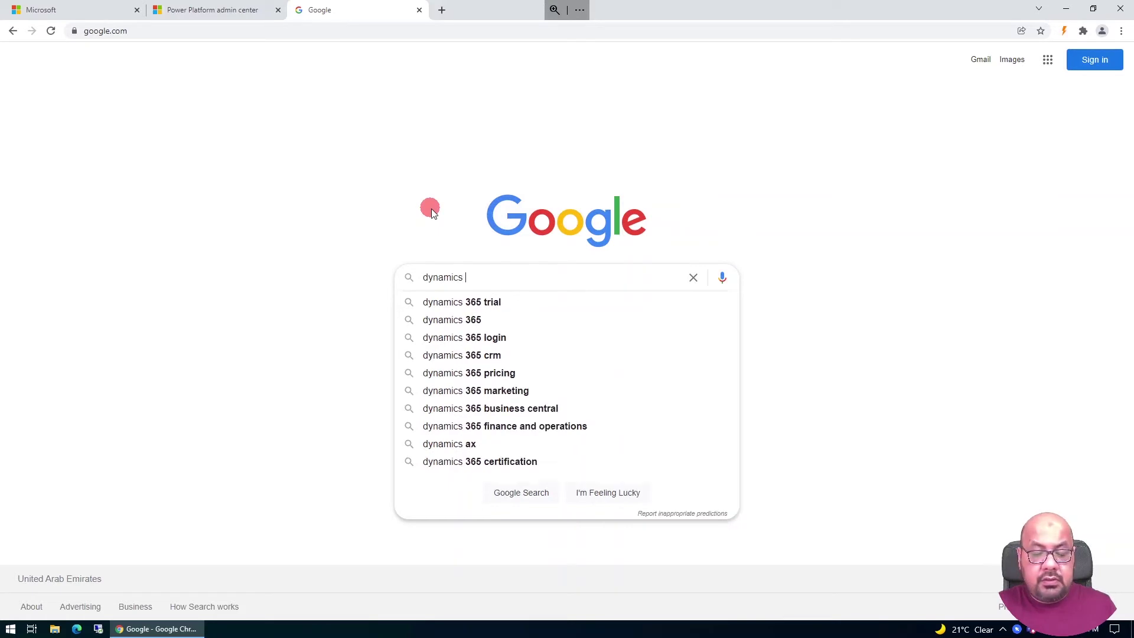
pyautogui.write('365 trial')
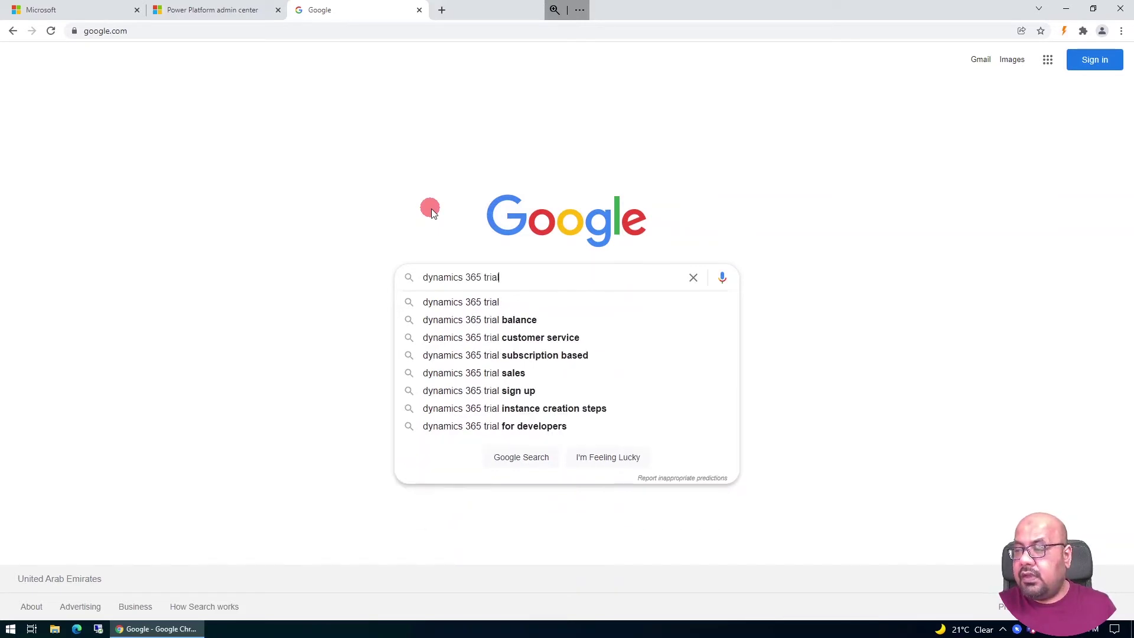
pyautogui.press('Return')
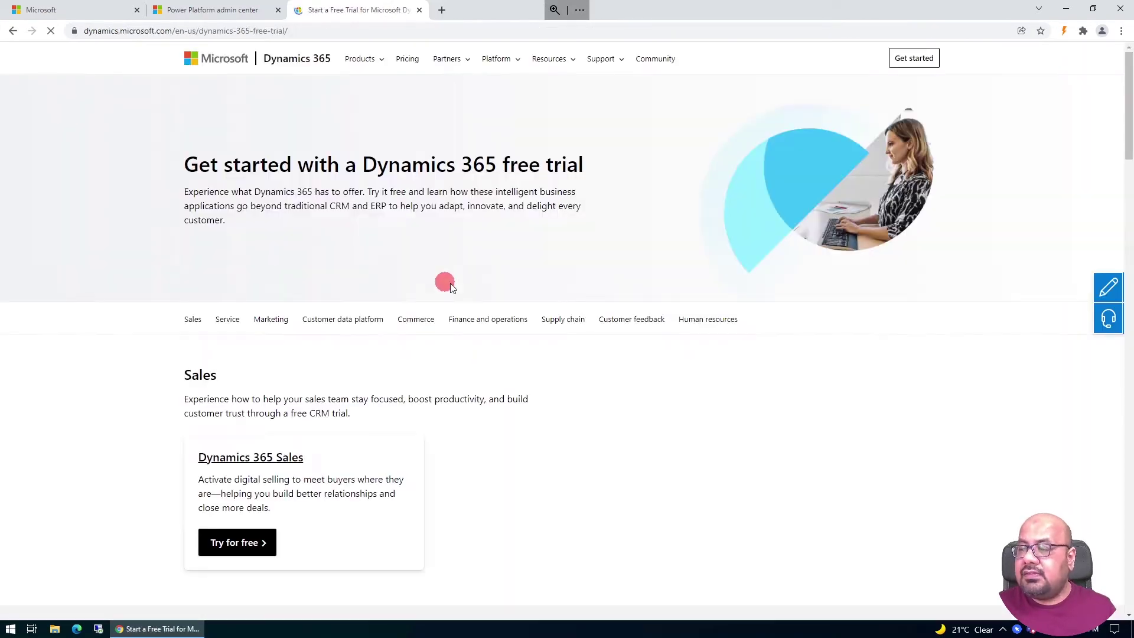
# - Start the Dynamics 365 Sales free trial using the pasted developer e-mail address
pyautogui.click(252, 541)
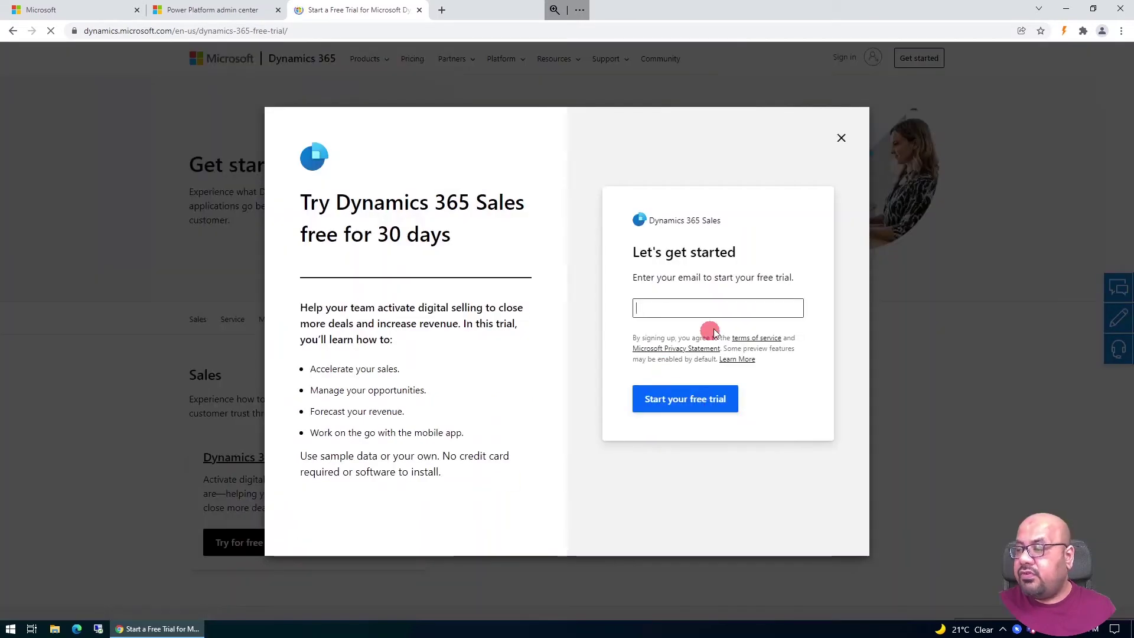
pyautogui.click(713, 316)
pyautogui.hotkey('ctrl', 'v')
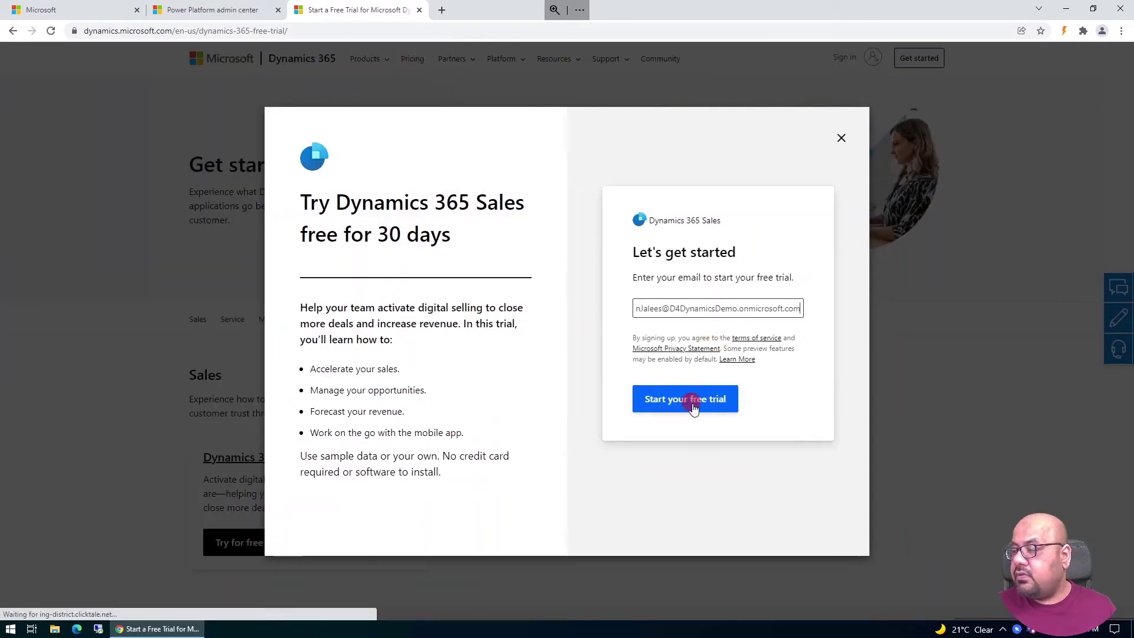
pyautogui.click(694, 408)
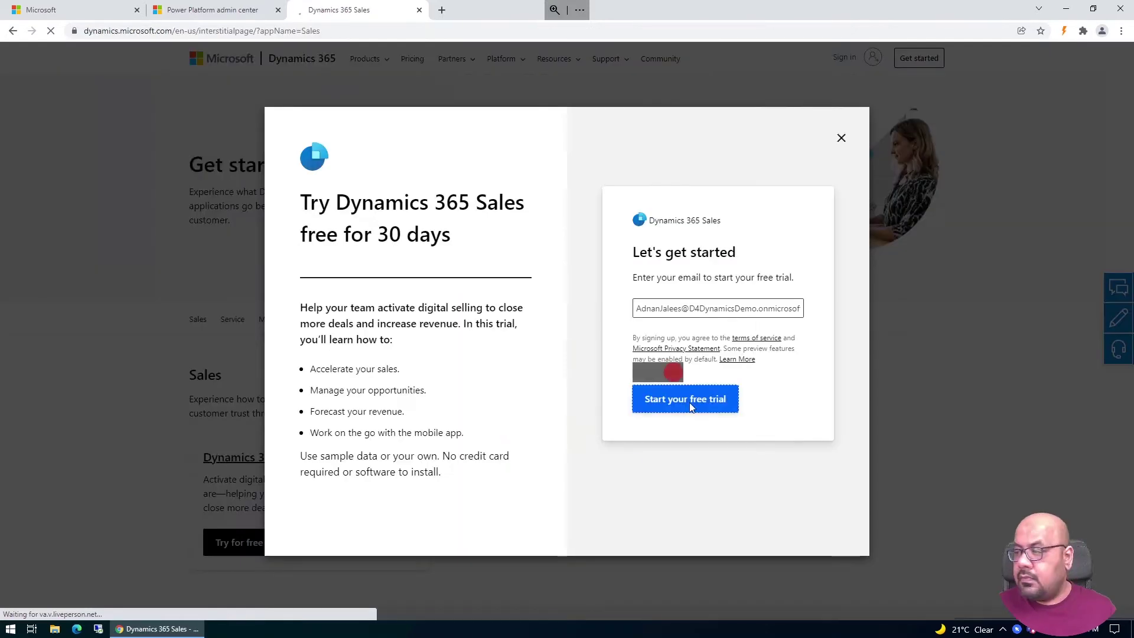
pyautogui.click(692, 400)
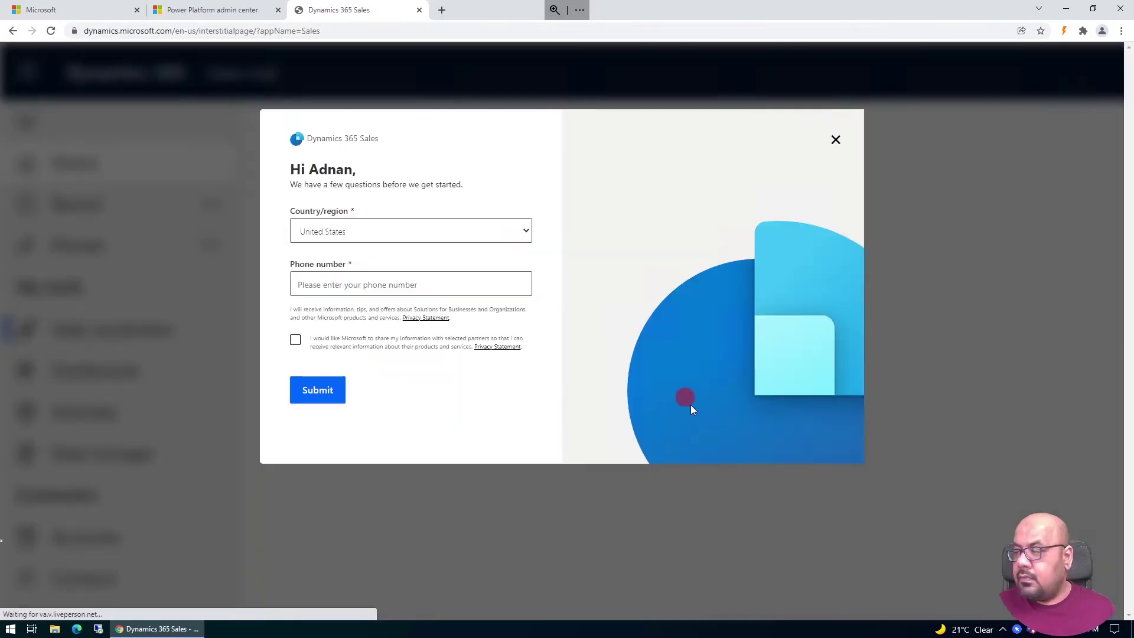
# - Choose United Arab Emirates, enter the phone number, submit, and return to the admin center
pyautogui.click(521, 229)
pyautogui.scroll(-20, 451, 367)
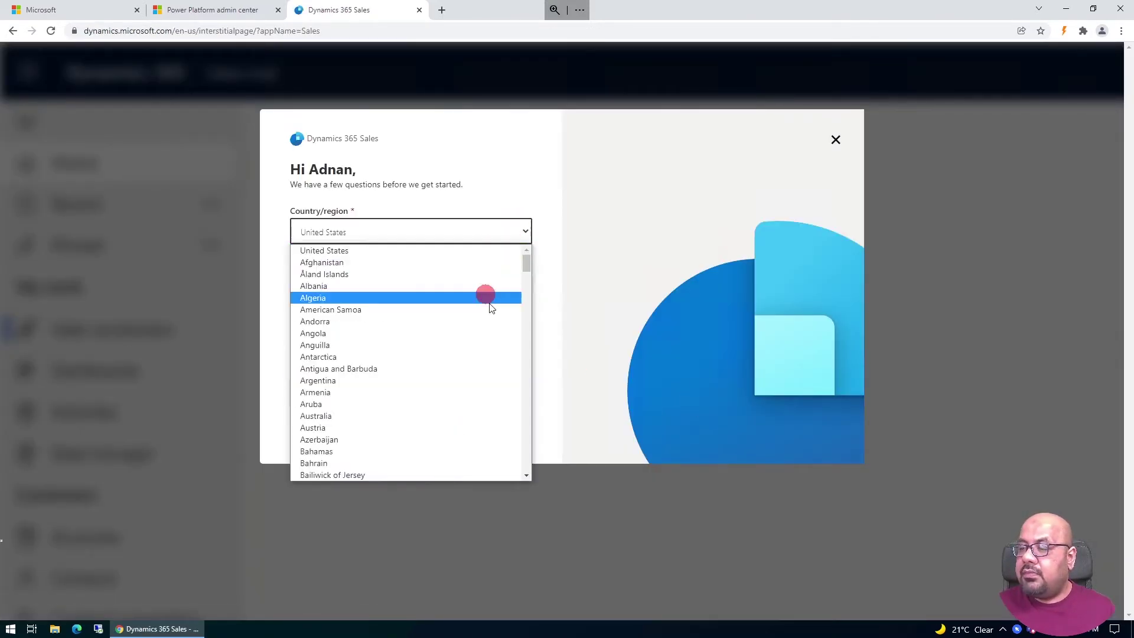
pyautogui.scroll(-20, 397, 429)
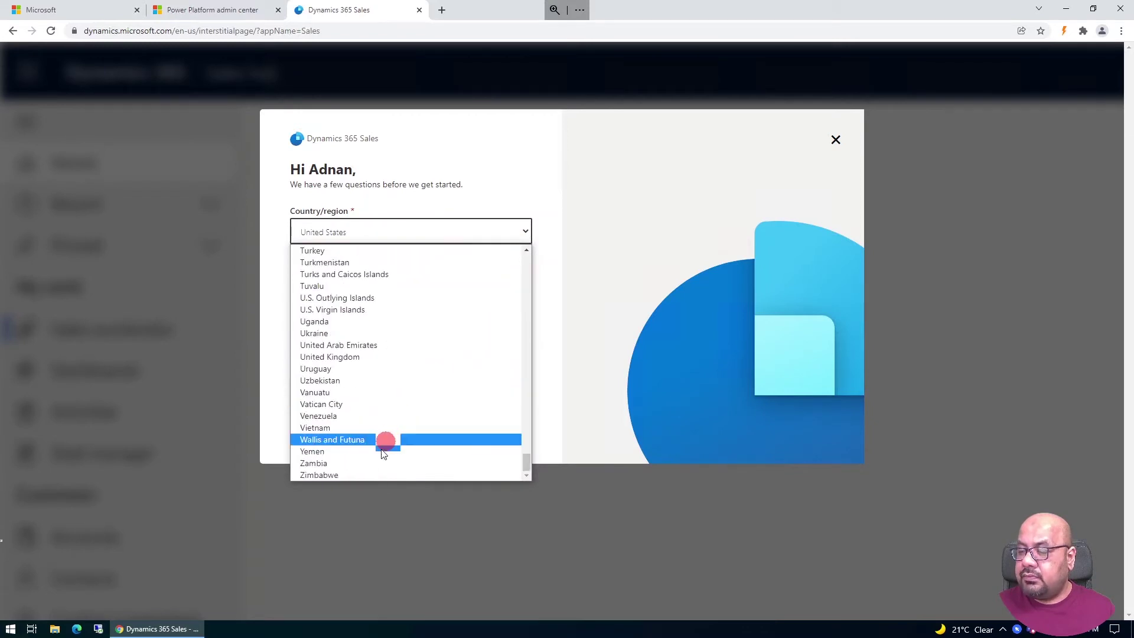
pyautogui.click(417, 346)
pyautogui.click(442, 282)
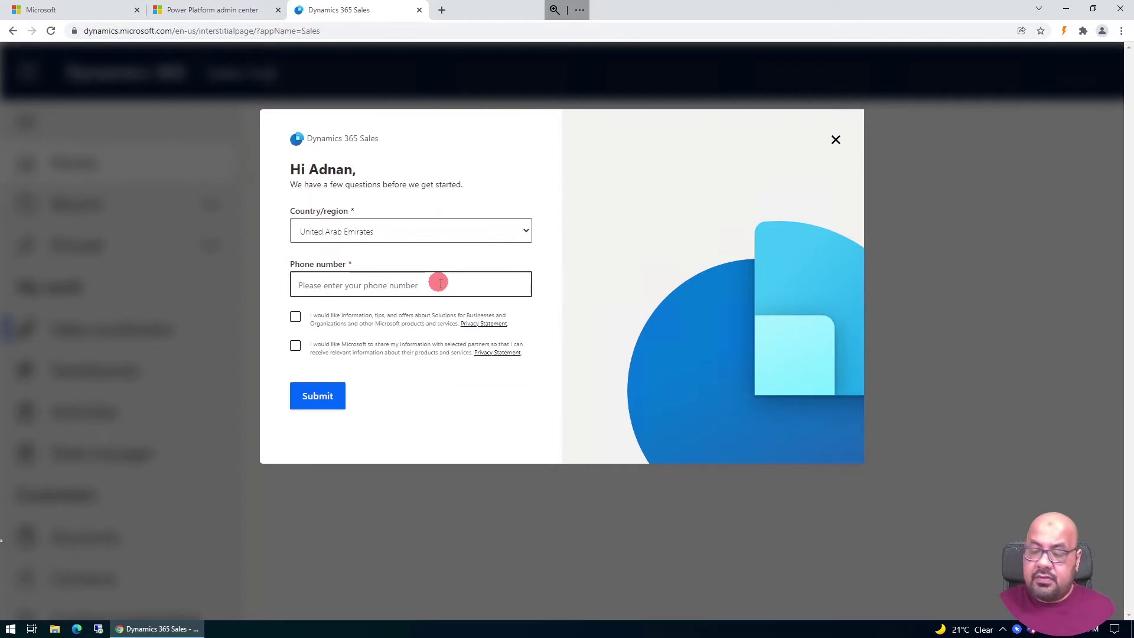
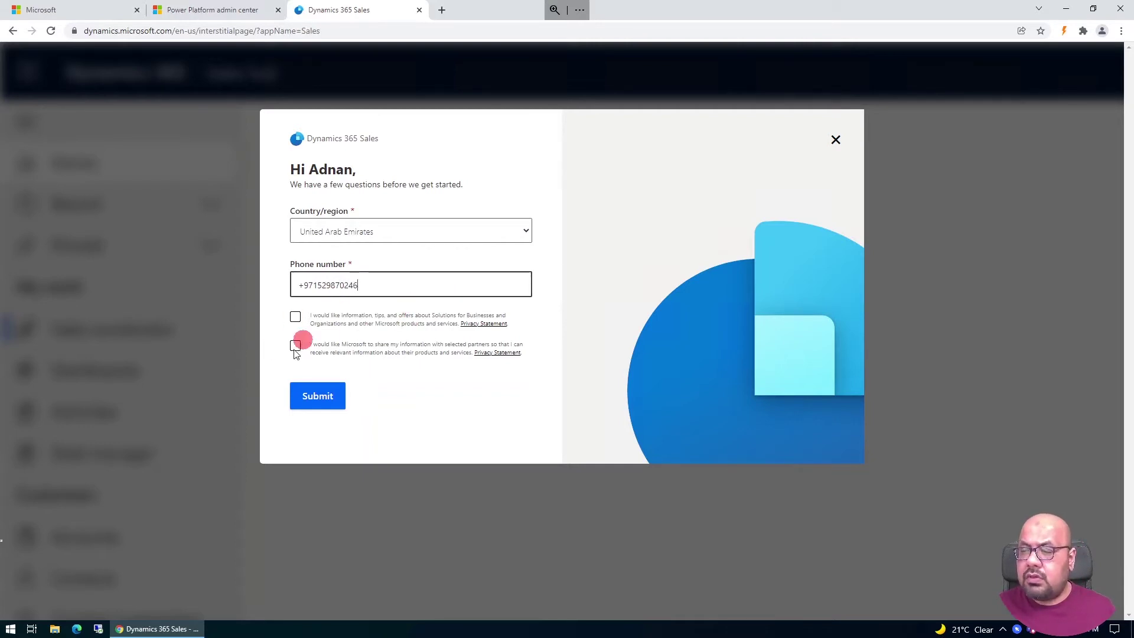
pyautogui.click(322, 396)
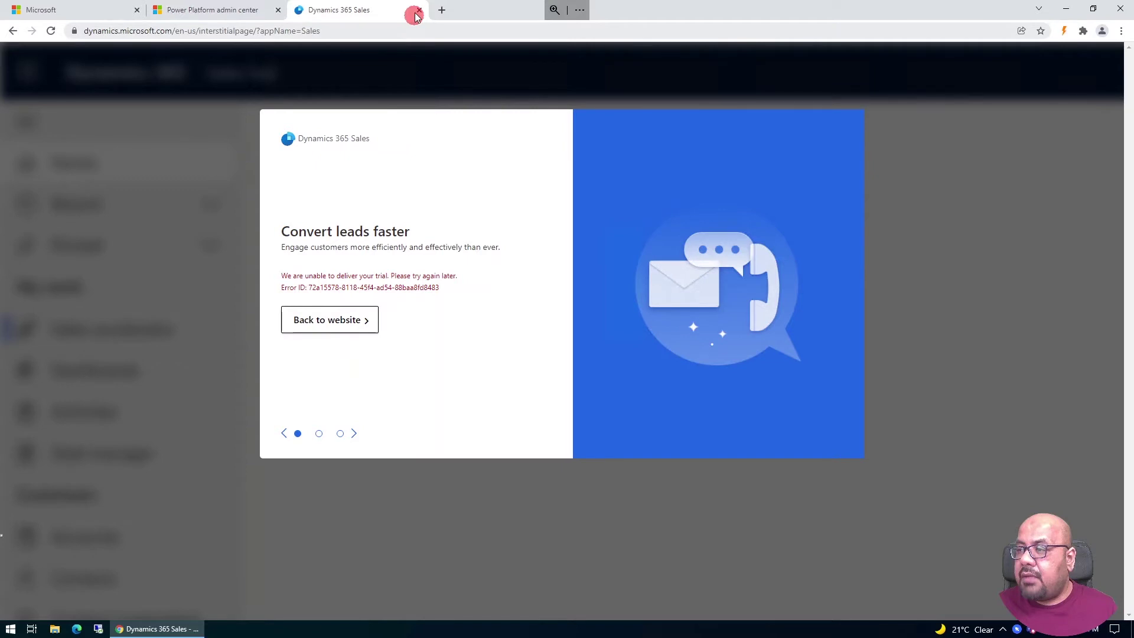
pyautogui.click(246, 10)
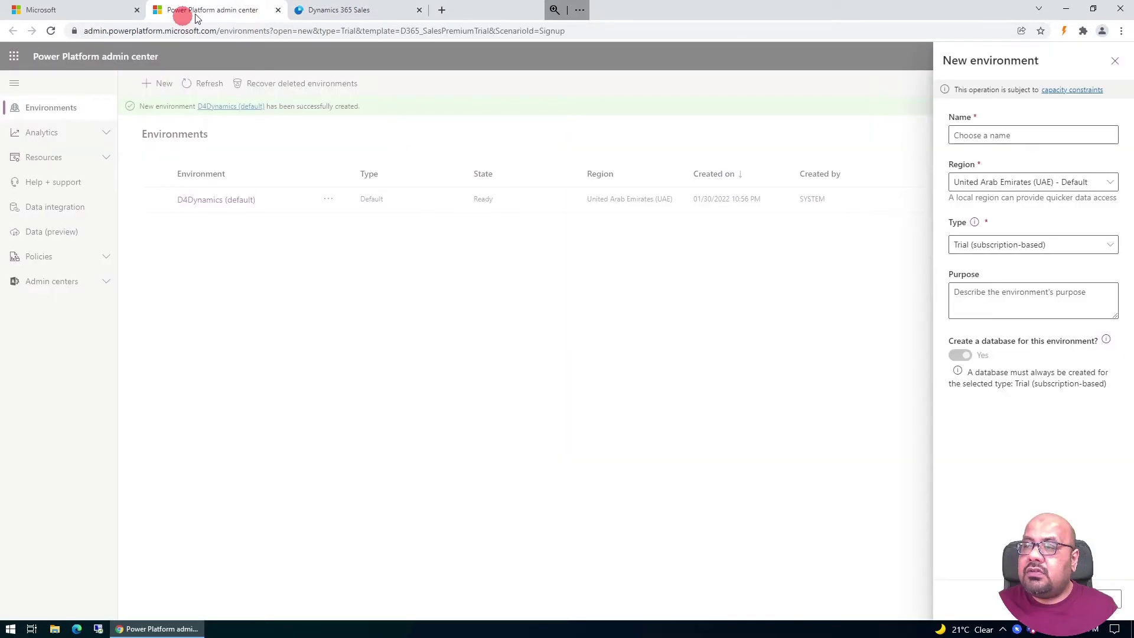
# - Close the New environment panel and refresh the Environments list
pyautogui.click(1115, 61)
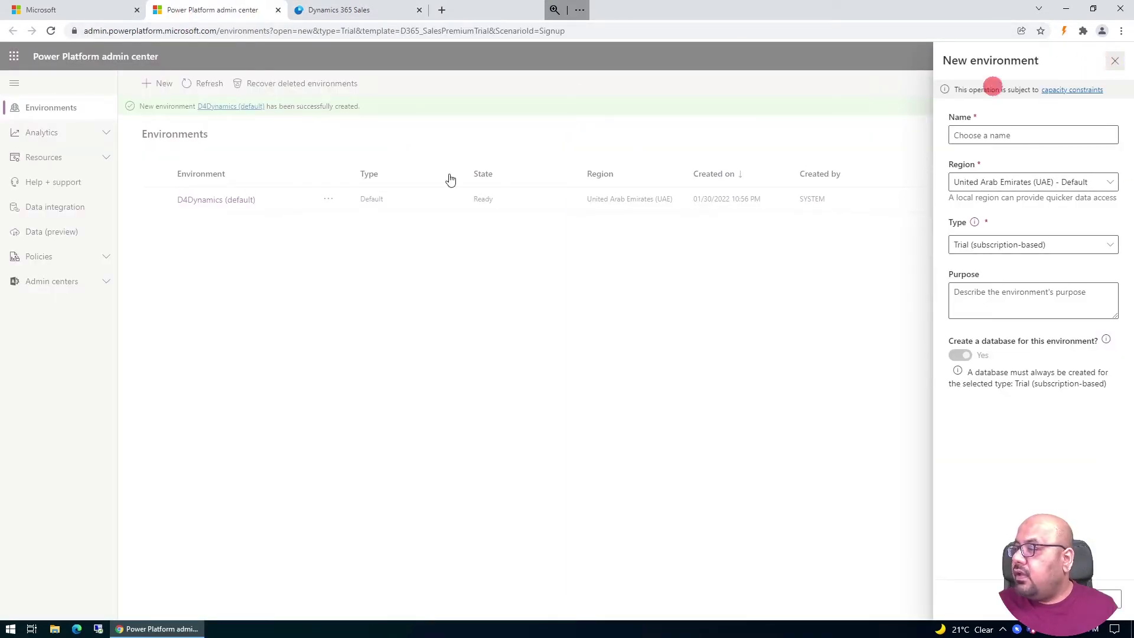
pyautogui.click(200, 84)
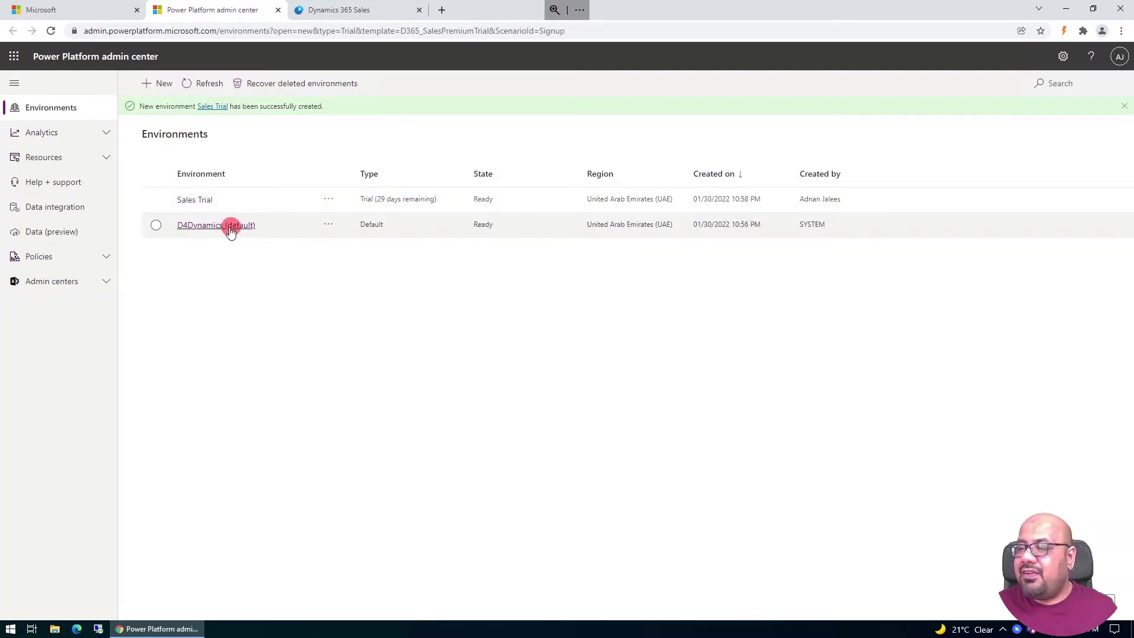
# - Open the Sales Trial environment in a new tab and check its loading page
pyautogui.click(299, 188)
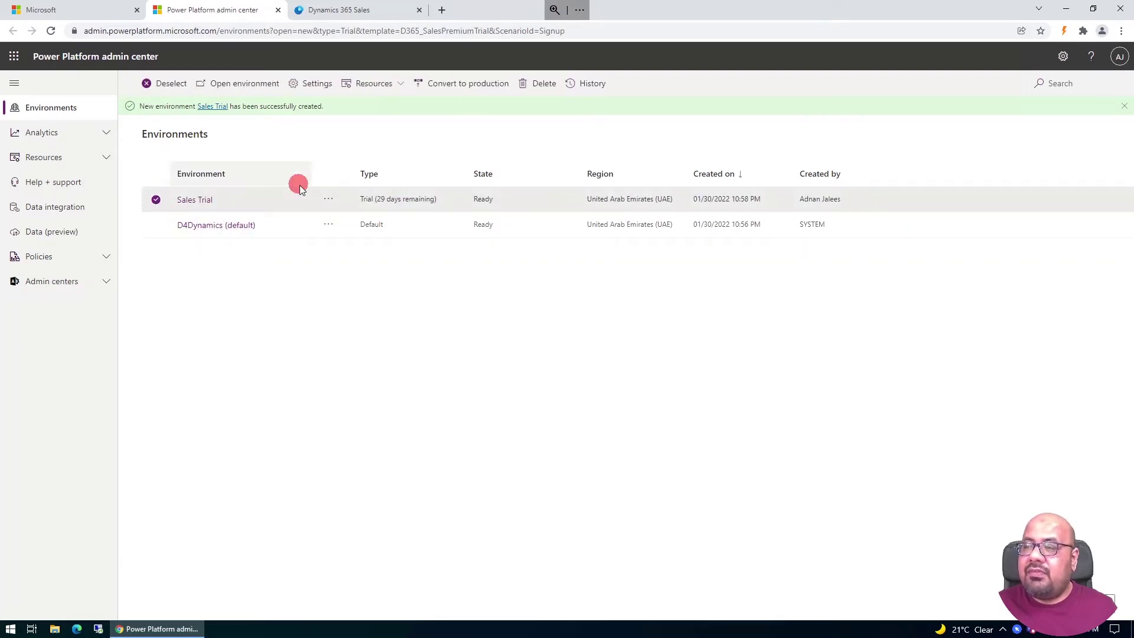
pyautogui.click(241, 86)
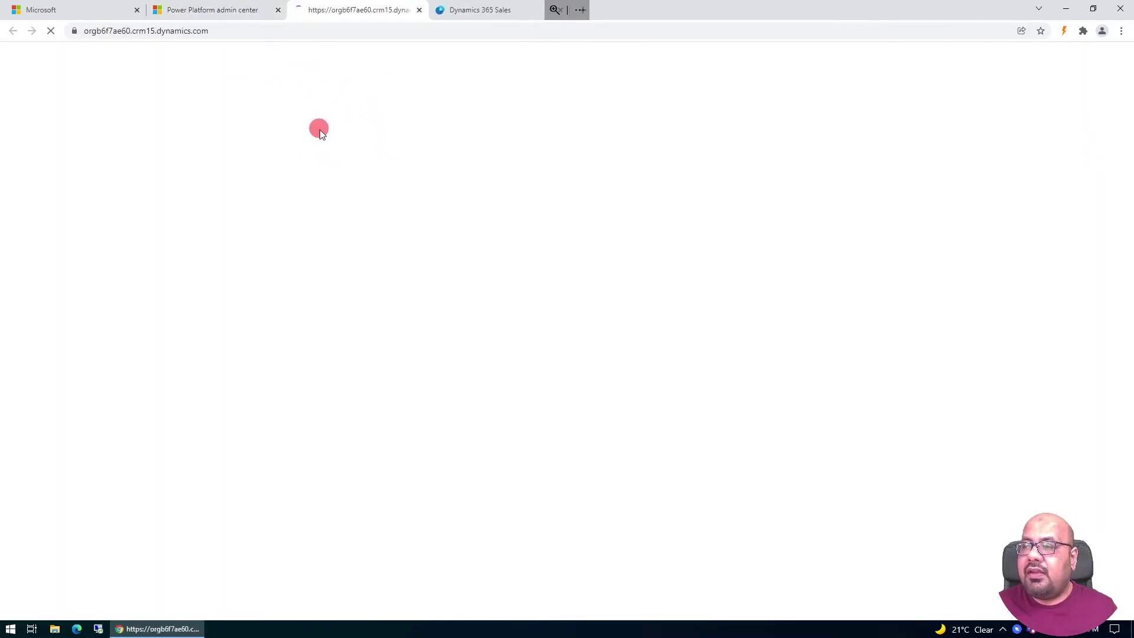
pyautogui.click(459, 13)
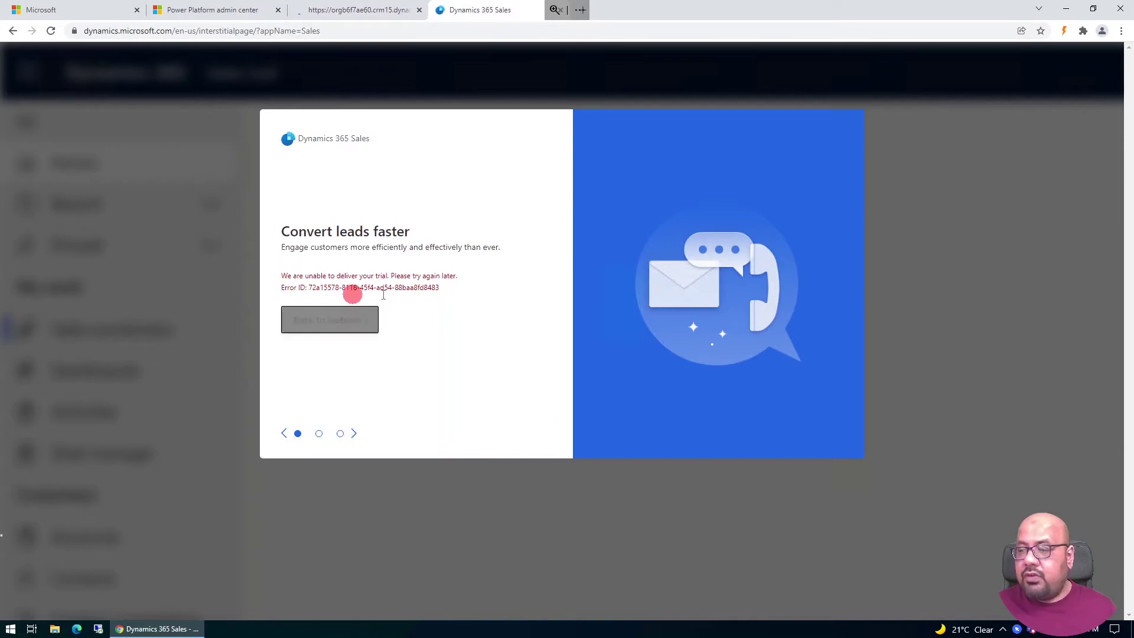
pyautogui.click(183, 10)
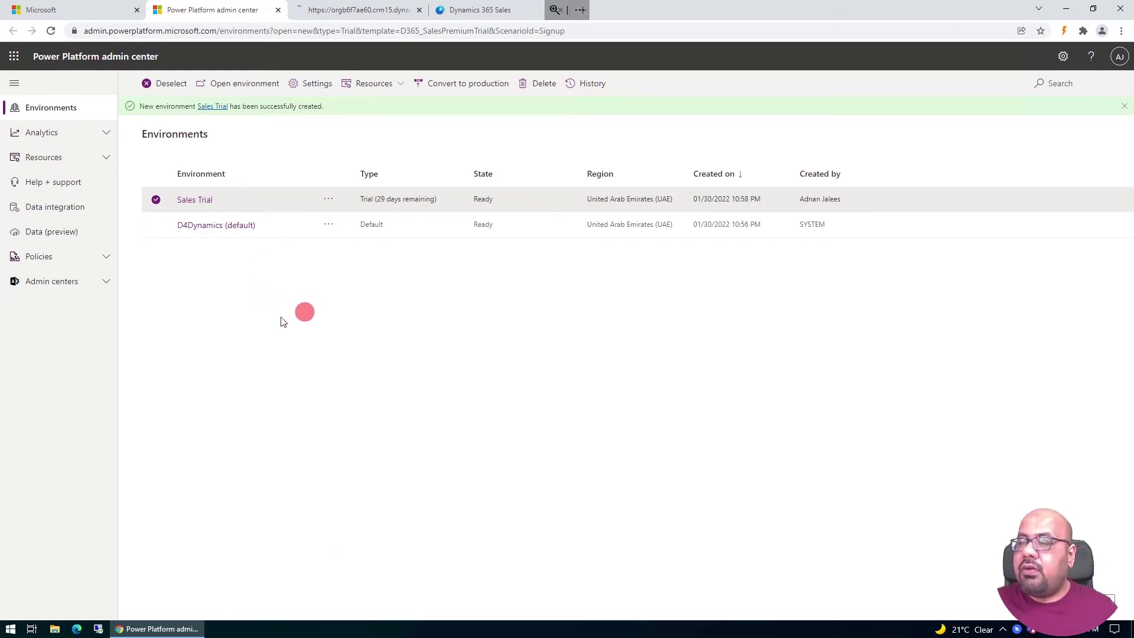
pyautogui.click(333, 13)
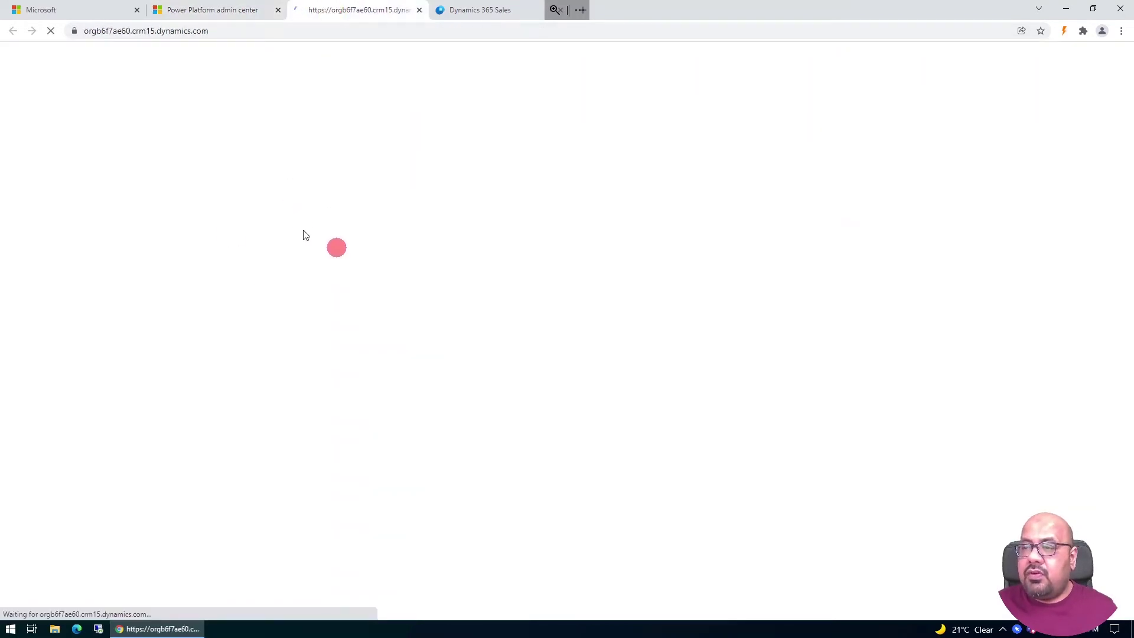
pyautogui.moveTo(151, 31); pyautogui.dragTo(88, 31)
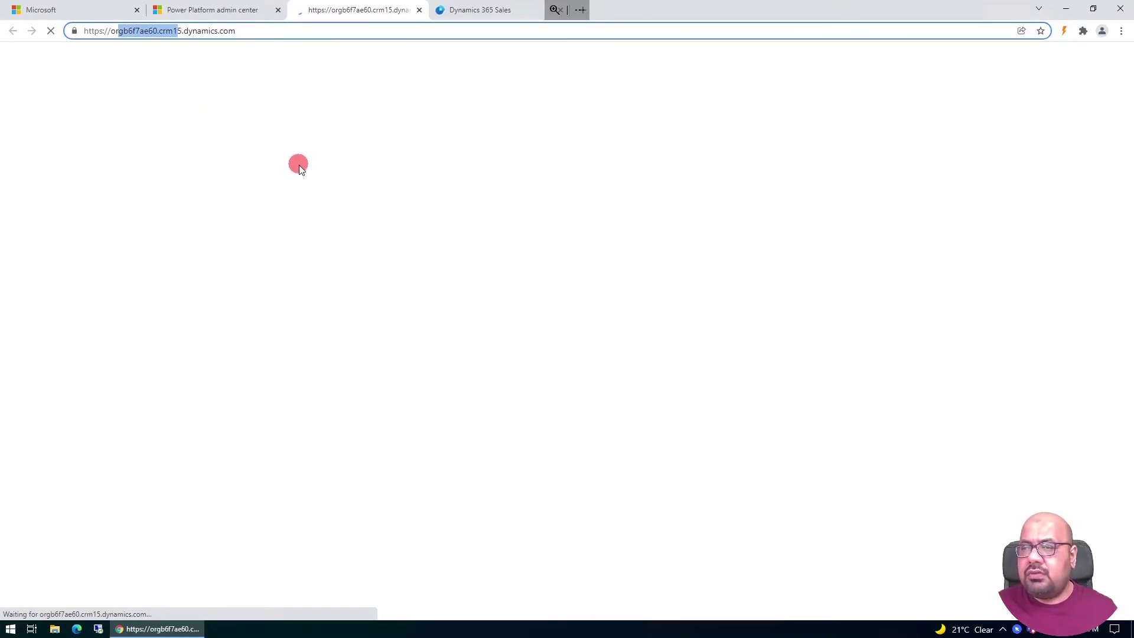
pyautogui.click(348, 159)
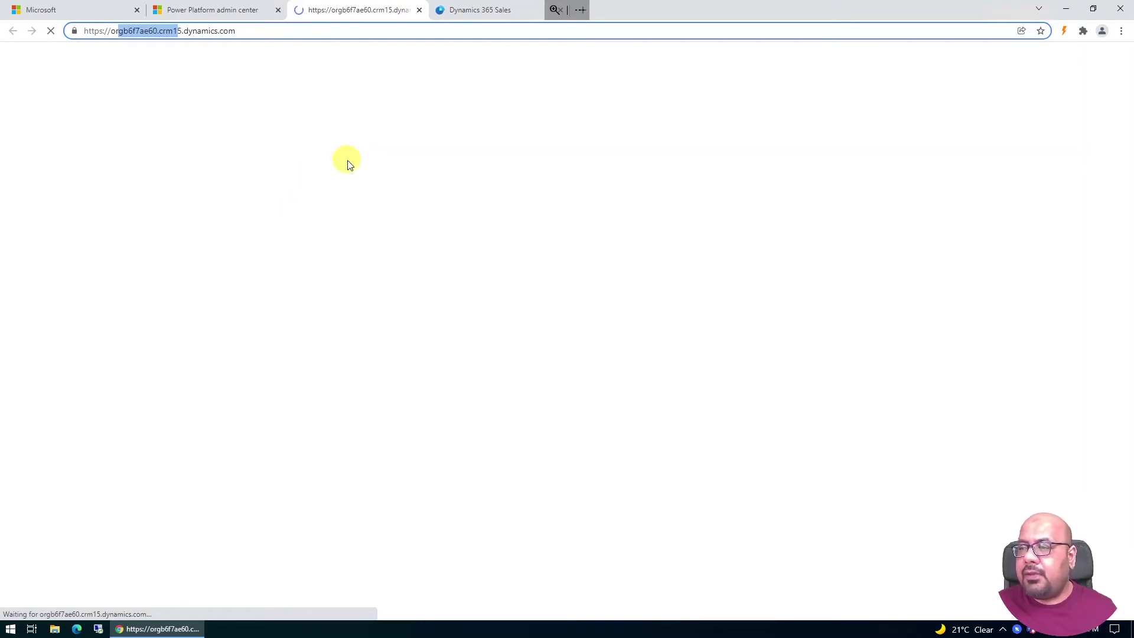
# - Back in the Environments list, reselect Sales Trial and open its More actions menu
pyautogui.click(232, 18)
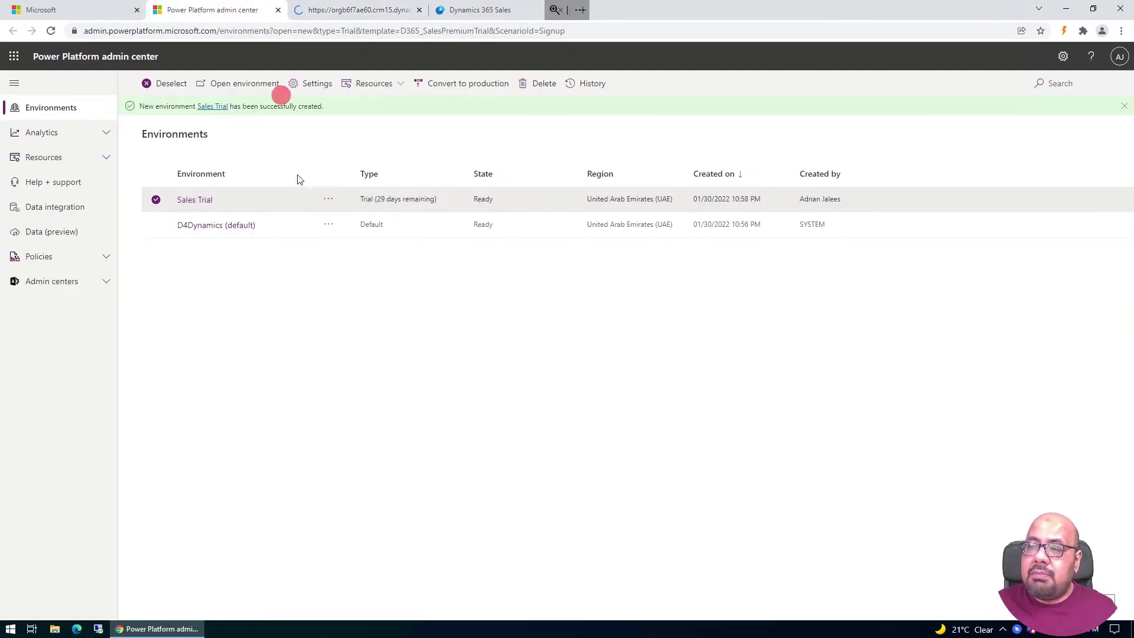
pyautogui.click(154, 199)
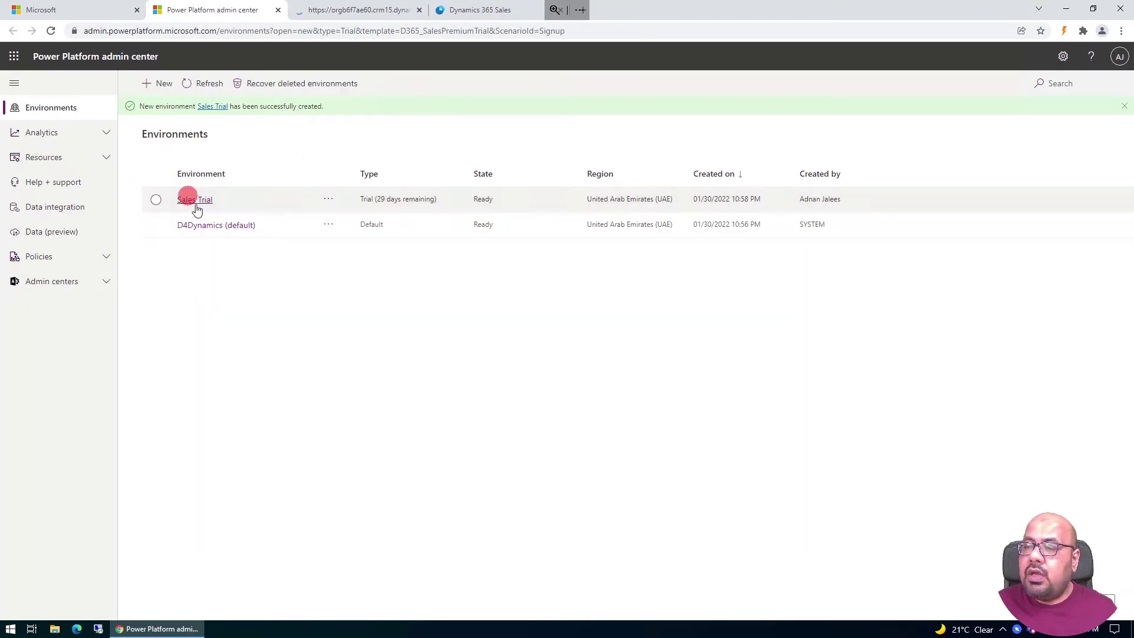
pyautogui.click(165, 201)
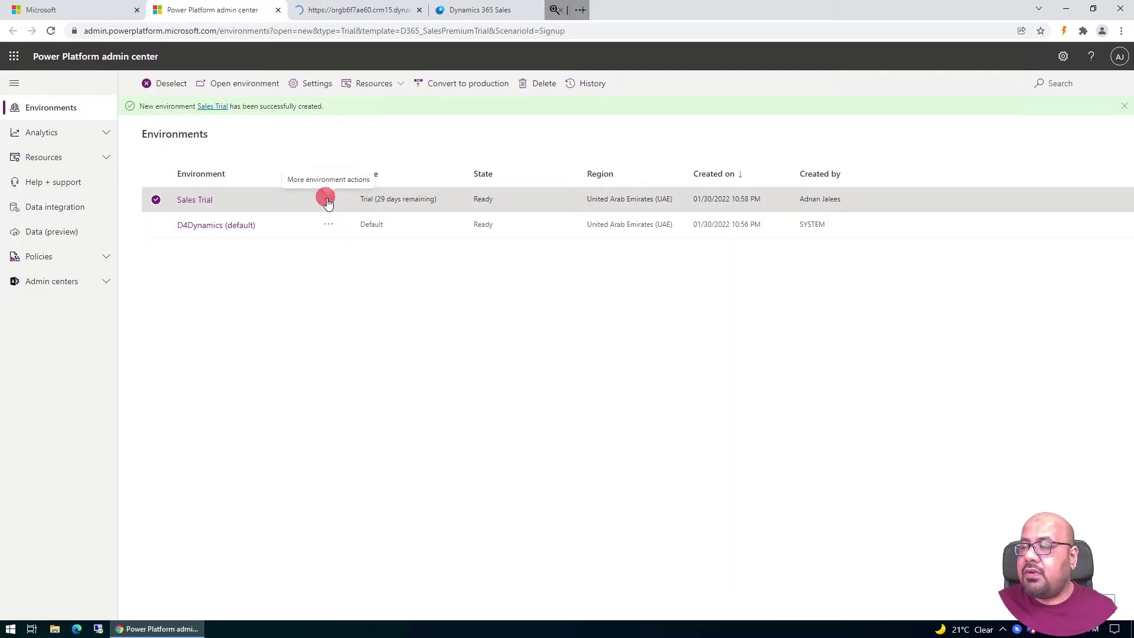
pyautogui.click(329, 201)
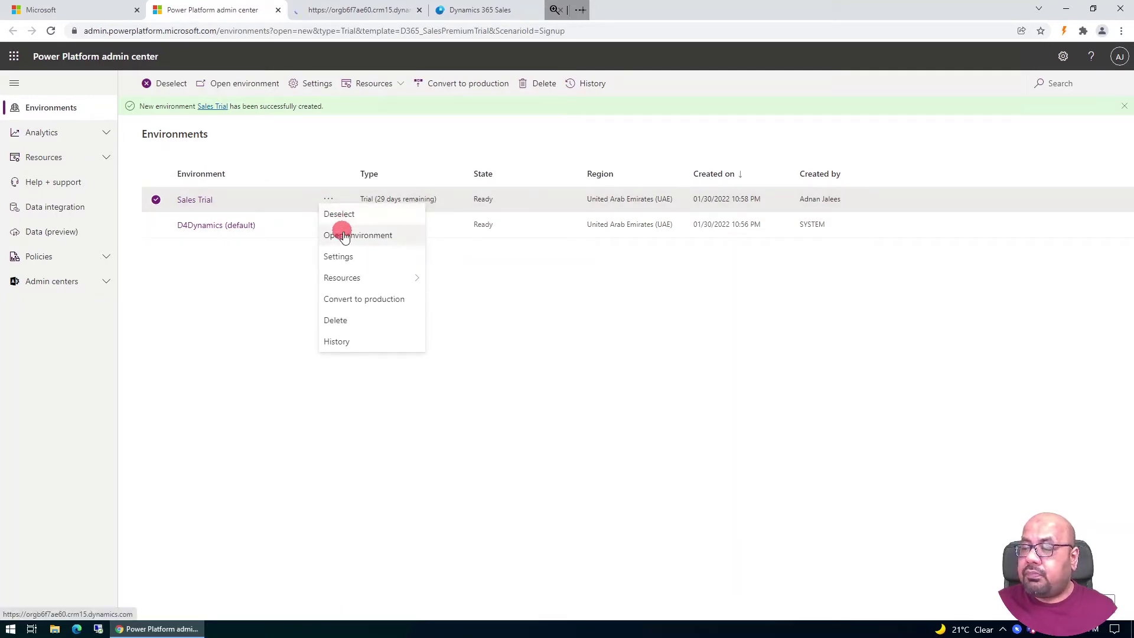
# - Open Sales Trial's settings and details, view its environment URL in Edit, then close without changes
pyautogui.click(340, 256)
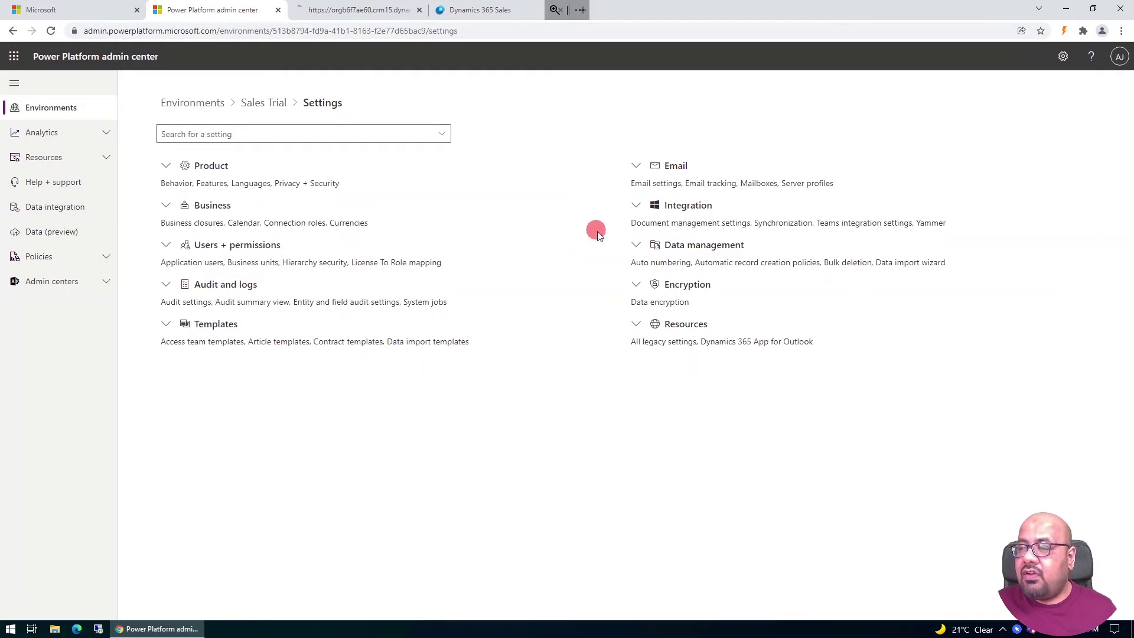
pyautogui.click(260, 106)
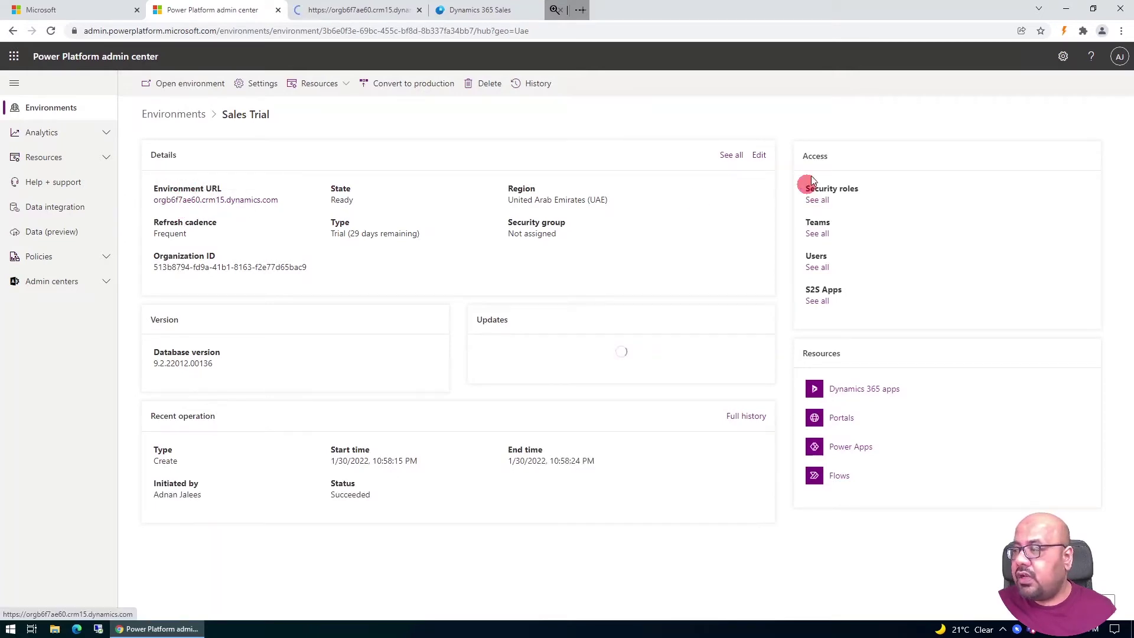
pyautogui.click(760, 157)
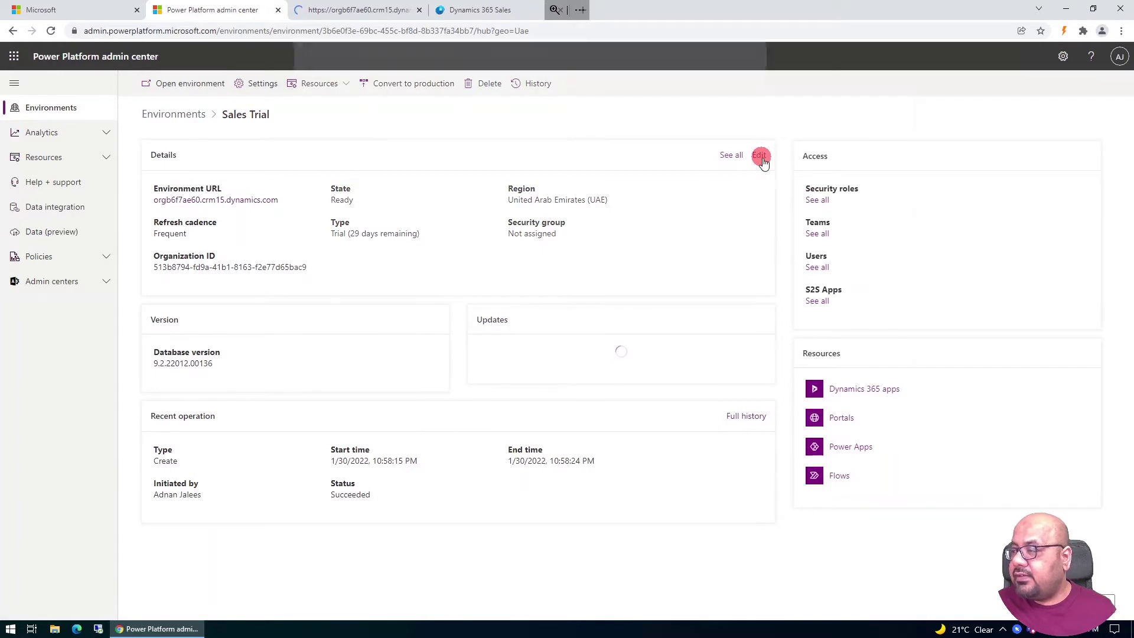
pyautogui.moveTo(1026, 169); pyautogui.dragTo(944, 176)
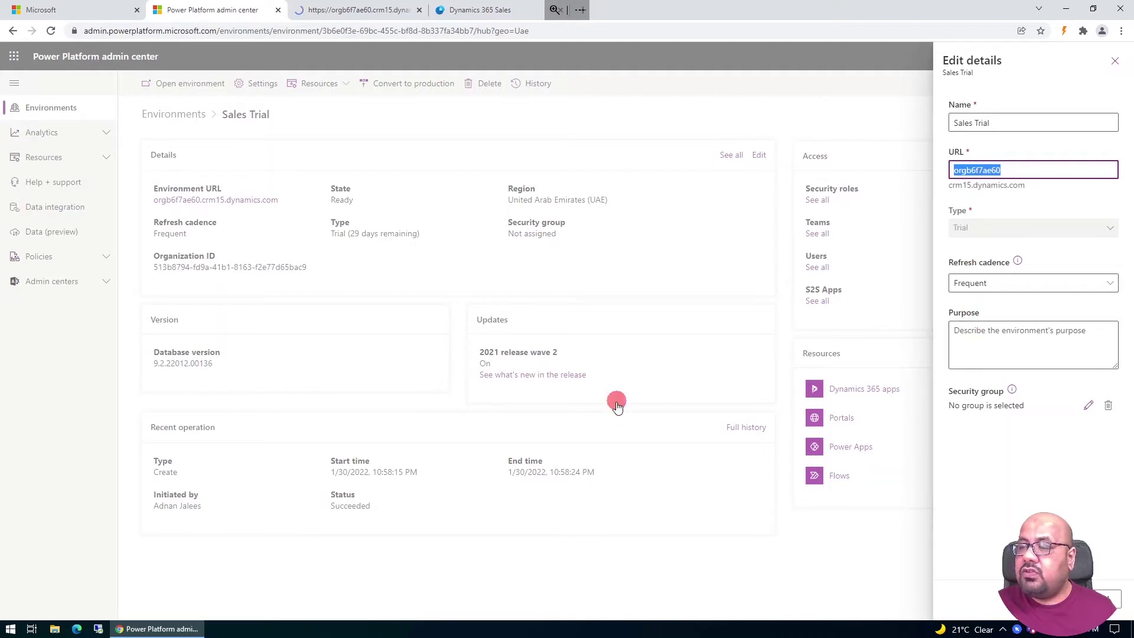
pyautogui.click(1108, 598)
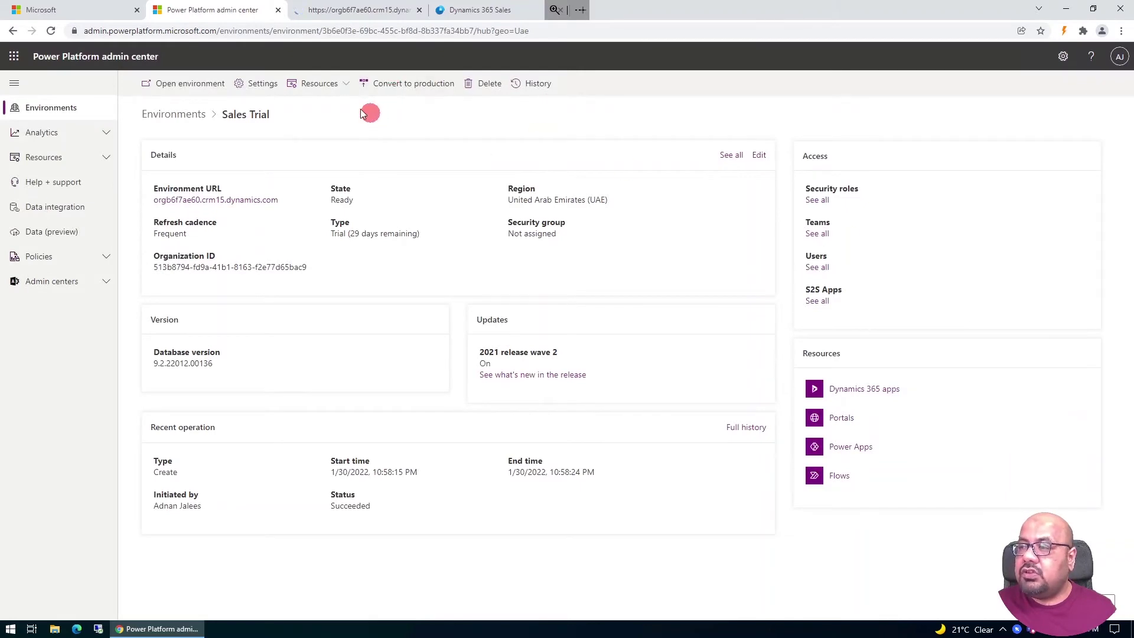
pyautogui.click(332, 11)
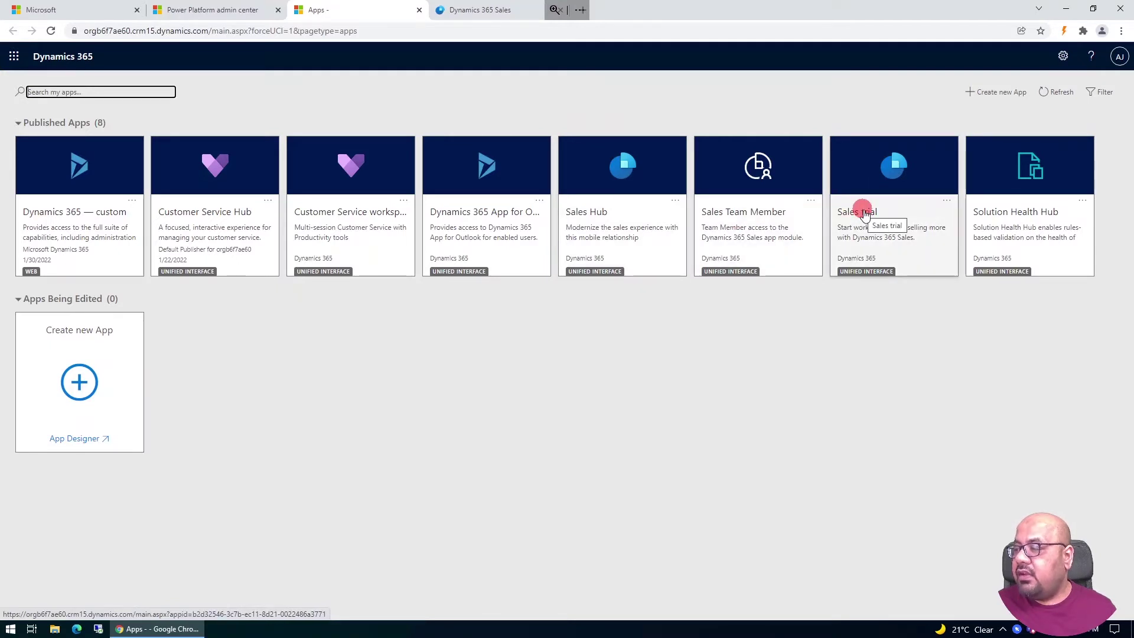
# - Open the Sales trial app tile on the Published Apps page
pyautogui.click(864, 214)
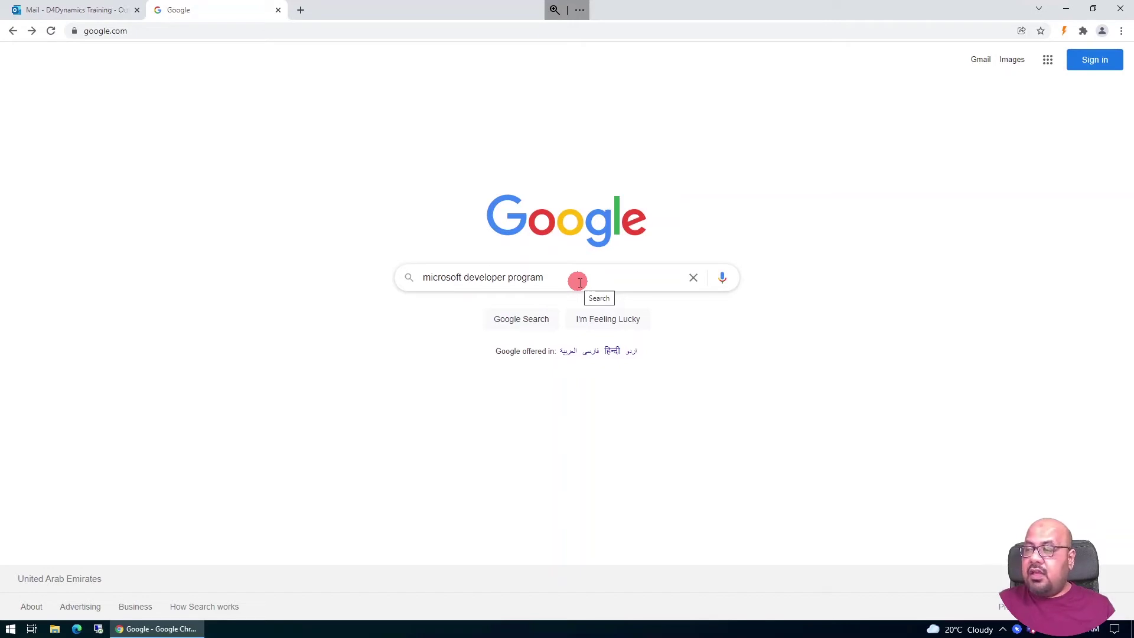
# - Search Google for 'microsoft developer program' and open the Microsoft 365 Dev Center Developer Program page
pyautogui.click(585, 277)
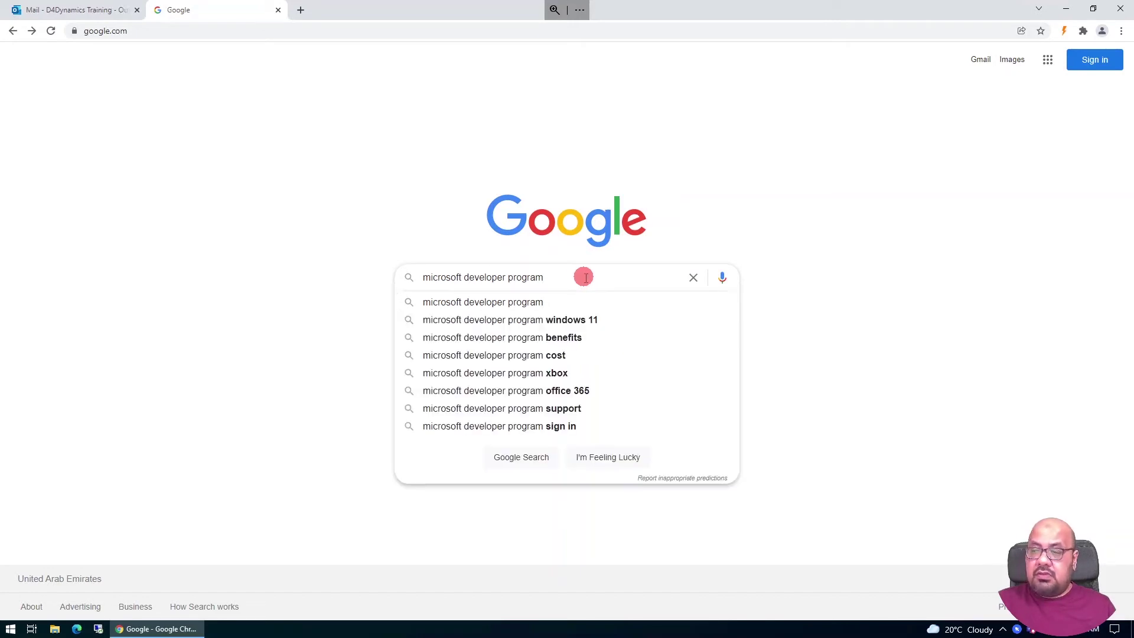
pyautogui.press('Return')
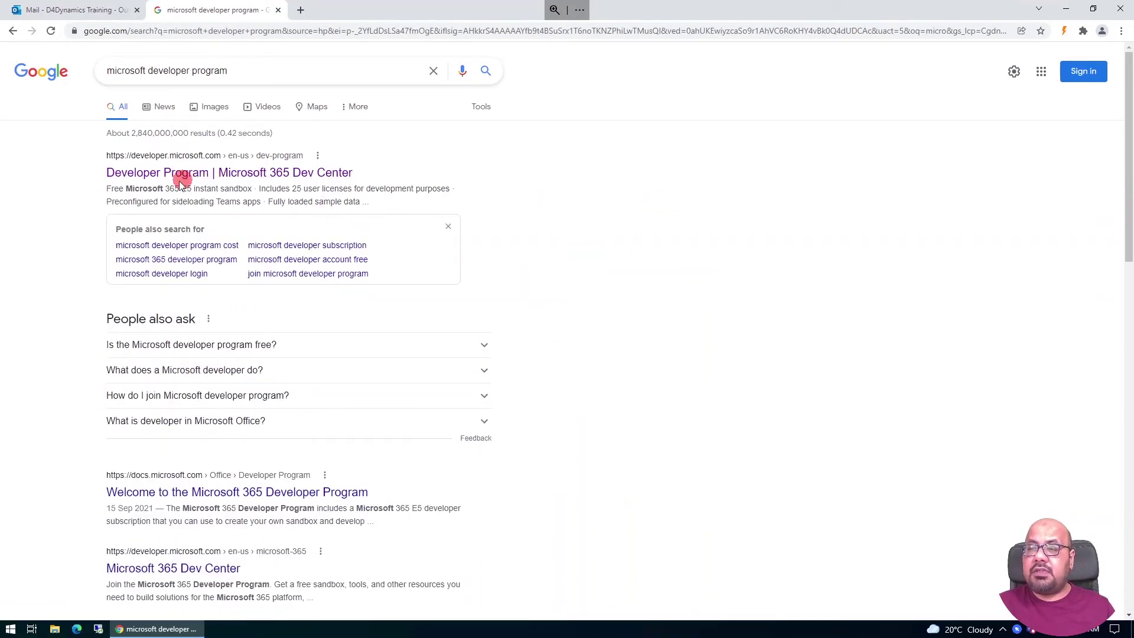
pyautogui.click(208, 176)
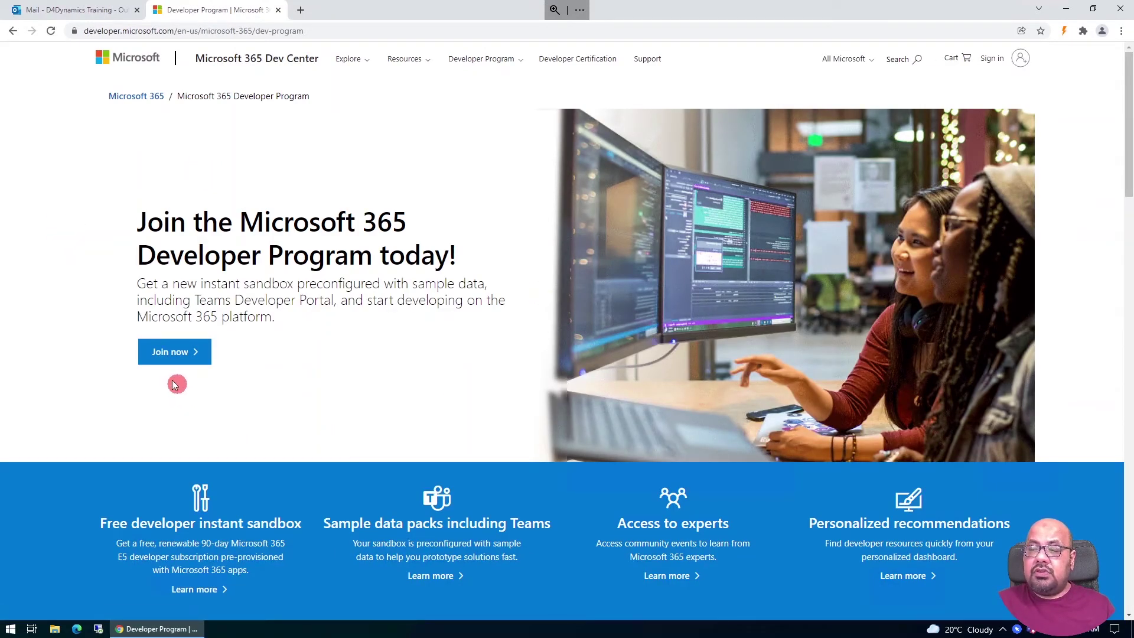
pyautogui.click(161, 352)
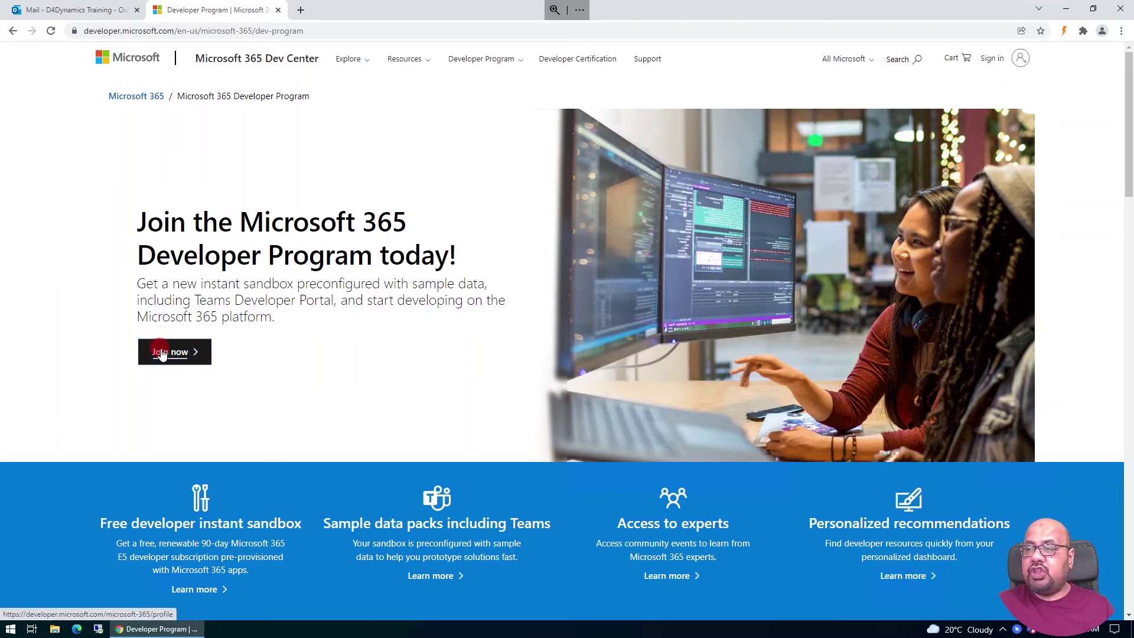
# - Choose Join now, sign in with the account e-mail and password, and decline saving the password
pyautogui.click(162, 353)
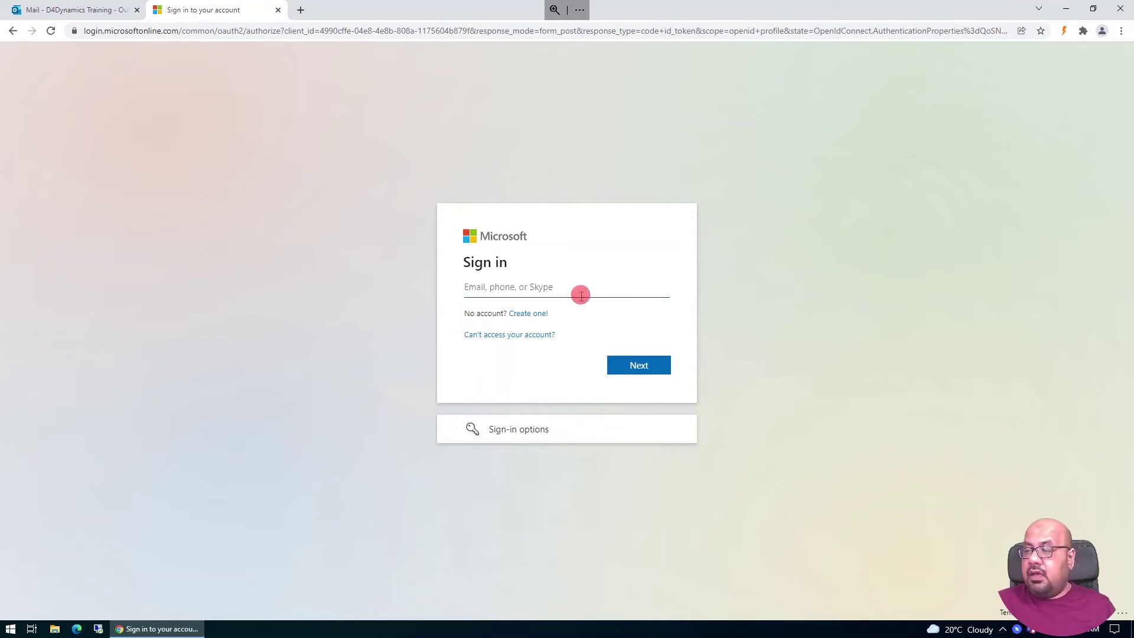
pyautogui.hotkey('ctrl', 'v')
pyautogui.click(630, 365)
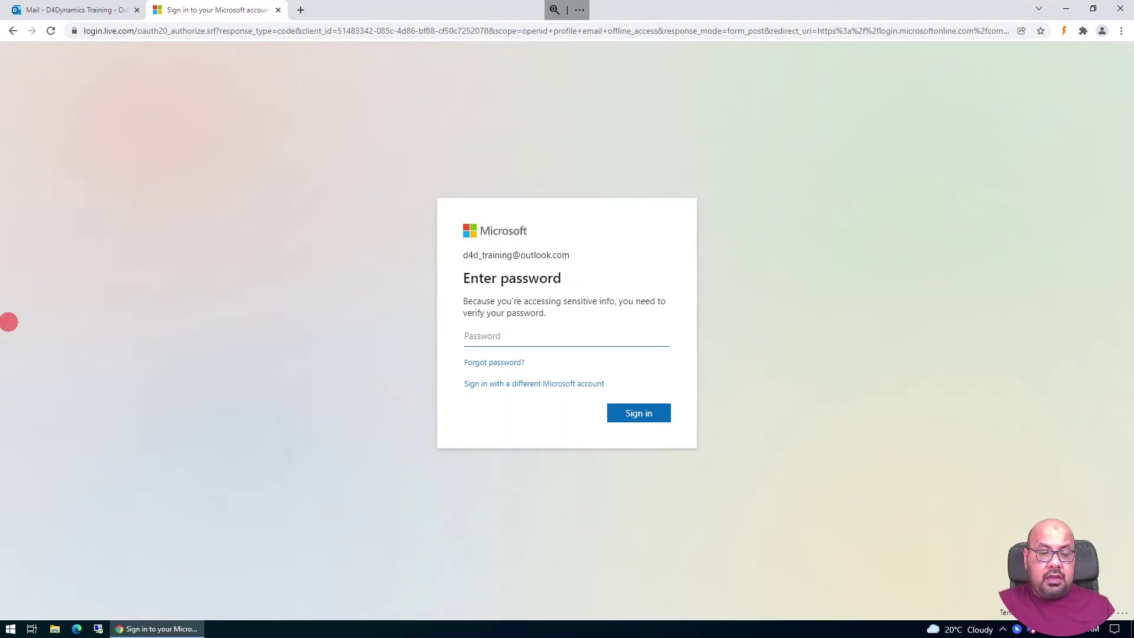
pyautogui.click(525, 342)
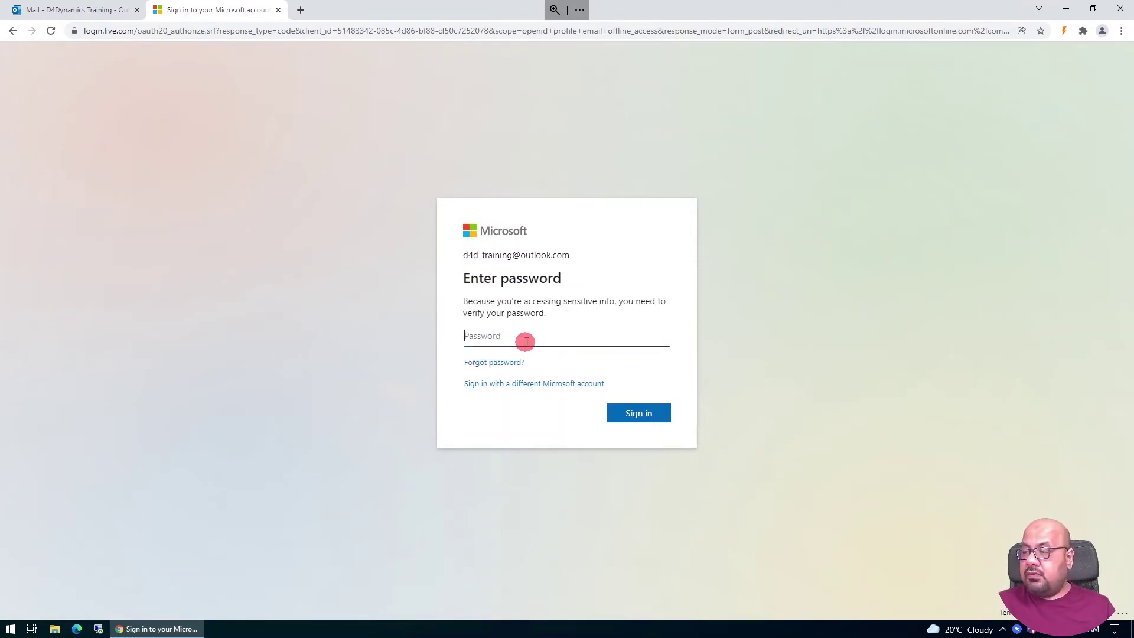
pyautogui.hotkey('ctrl', 'v')
pyautogui.click(628, 412)
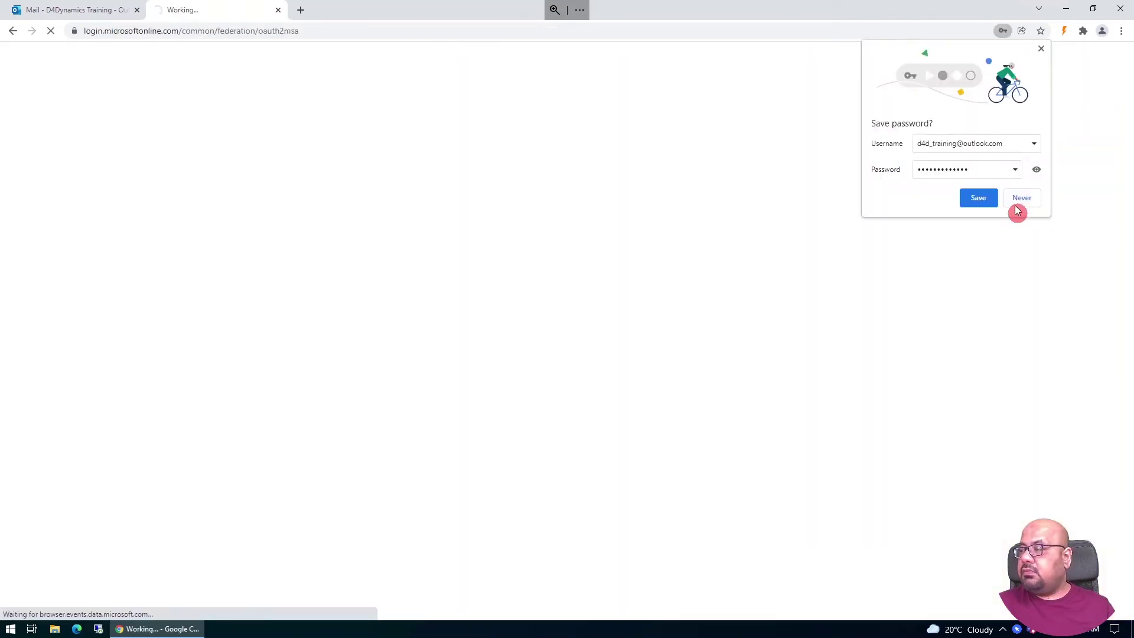
pyautogui.click(1041, 48)
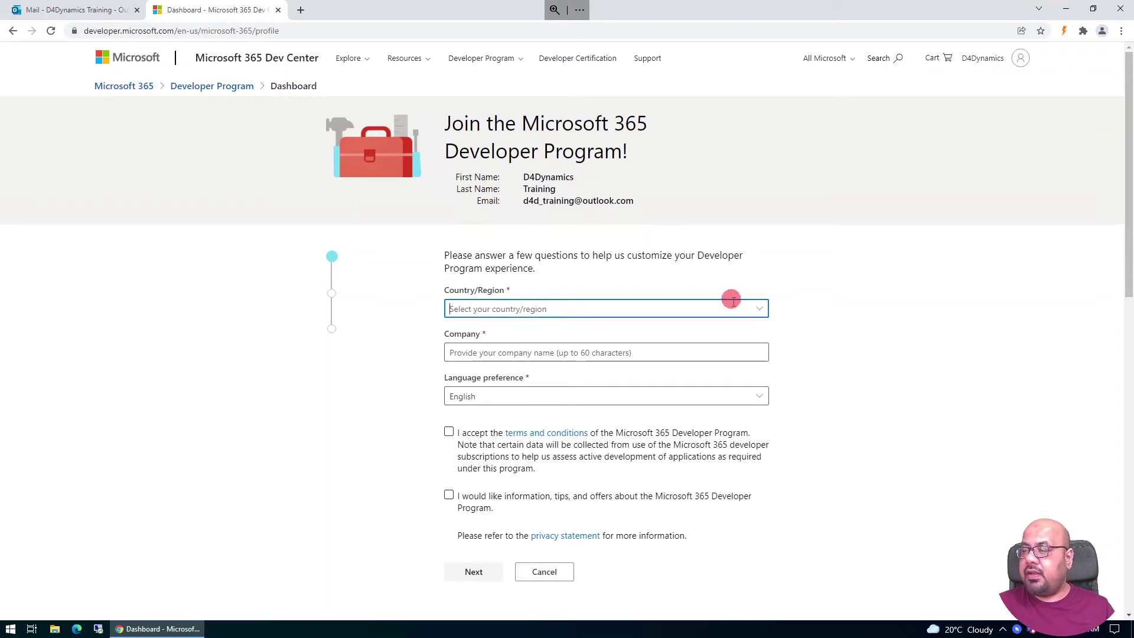
# - Choose United Arab Emirates as the country/region
pyautogui.click(759, 309)
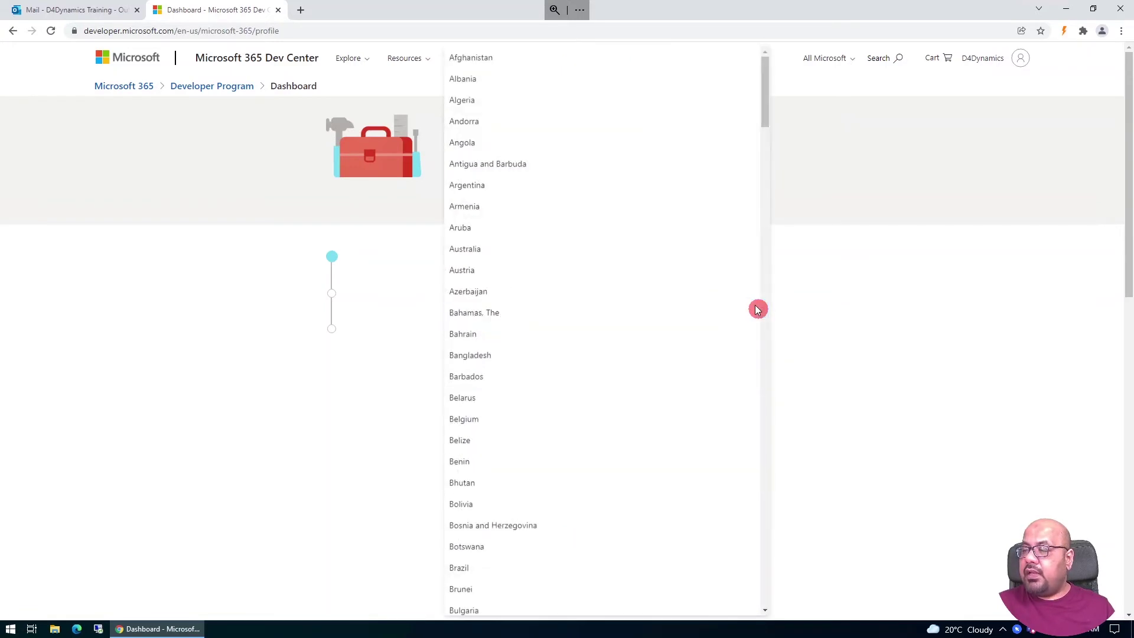
pyautogui.scroll(-5, 674, 398)
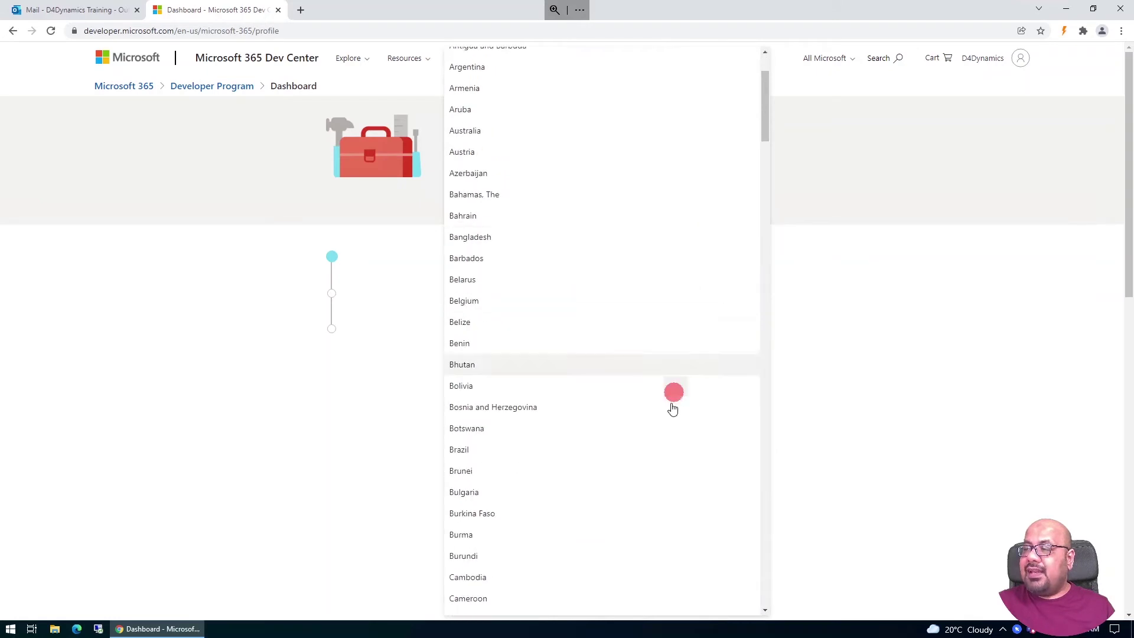
pyautogui.scroll(-10, 585, 489)
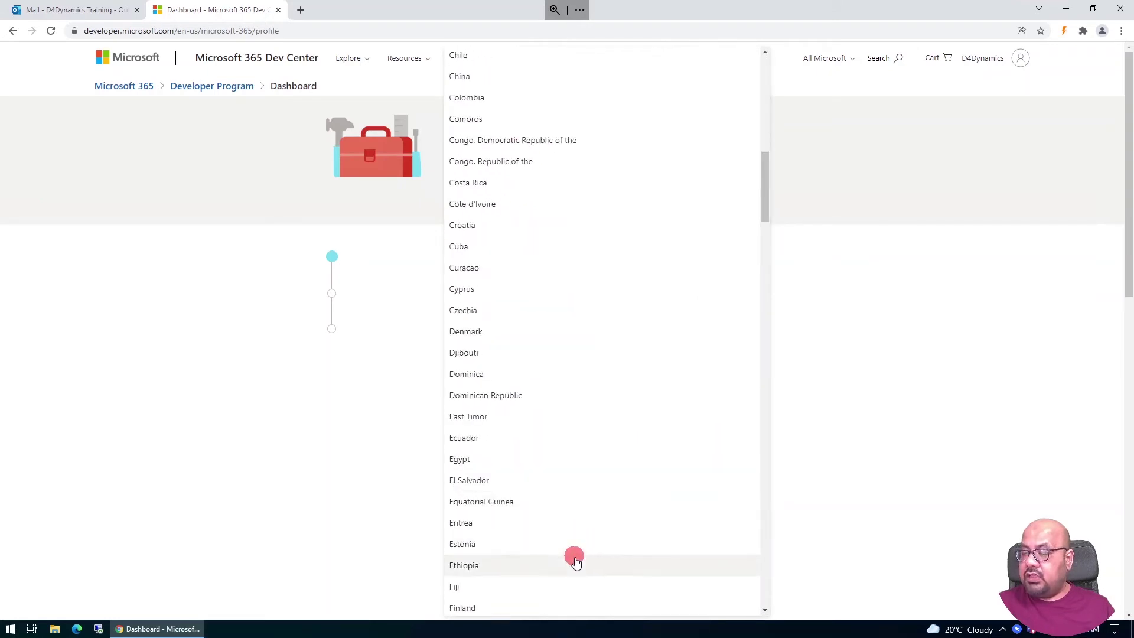
pyautogui.scroll(-15, 570, 514)
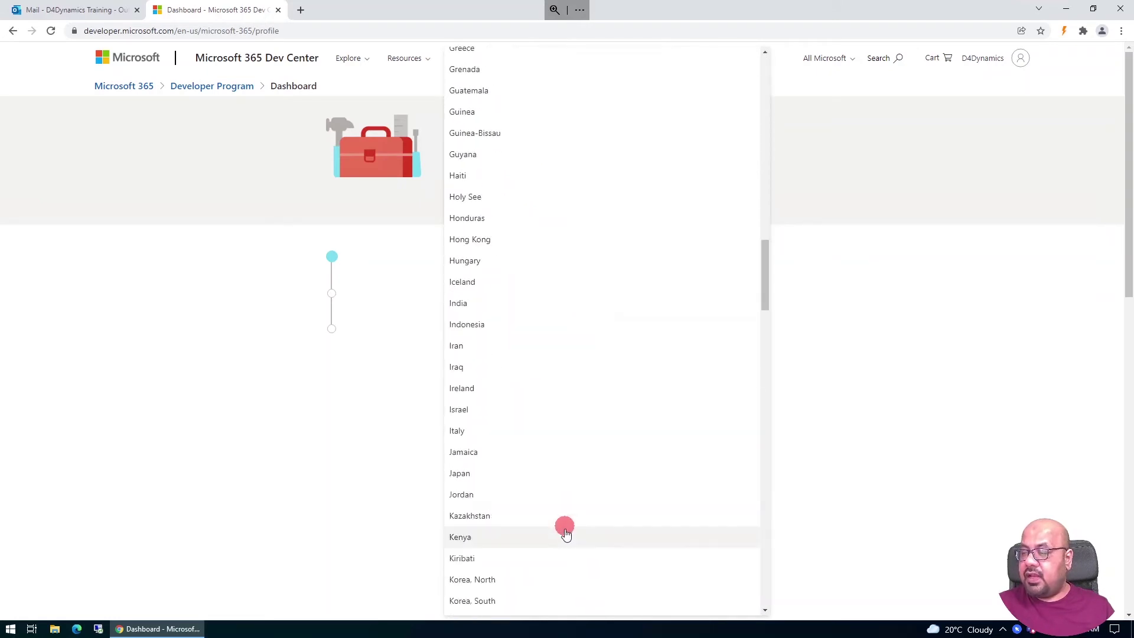
pyautogui.scroll(-16, 565, 535)
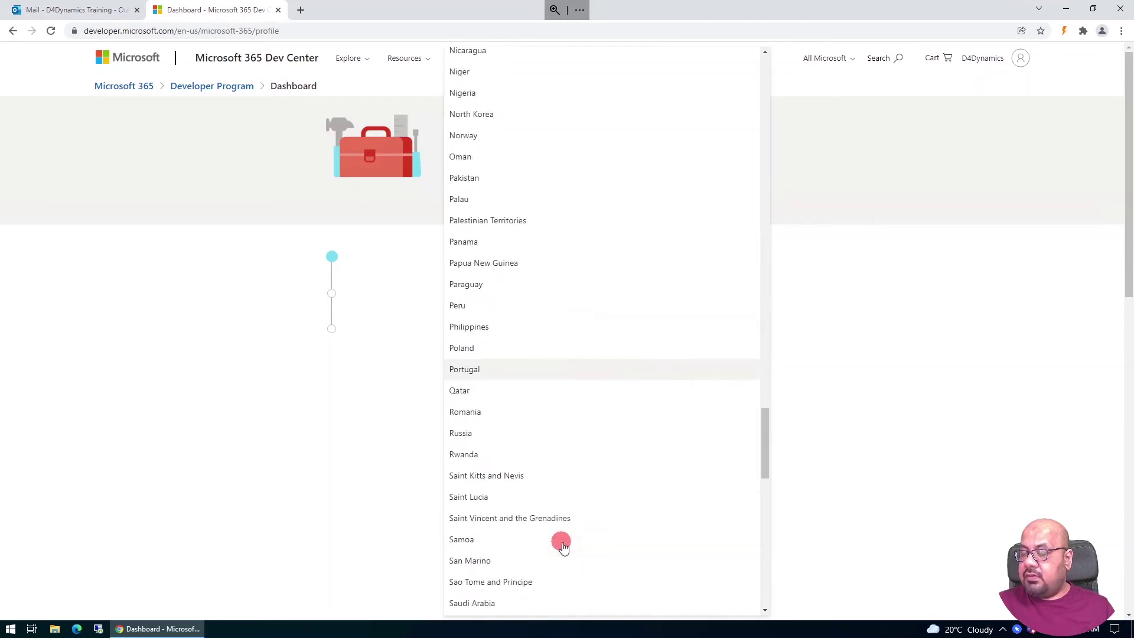
pyautogui.scroll(-15, 564, 548)
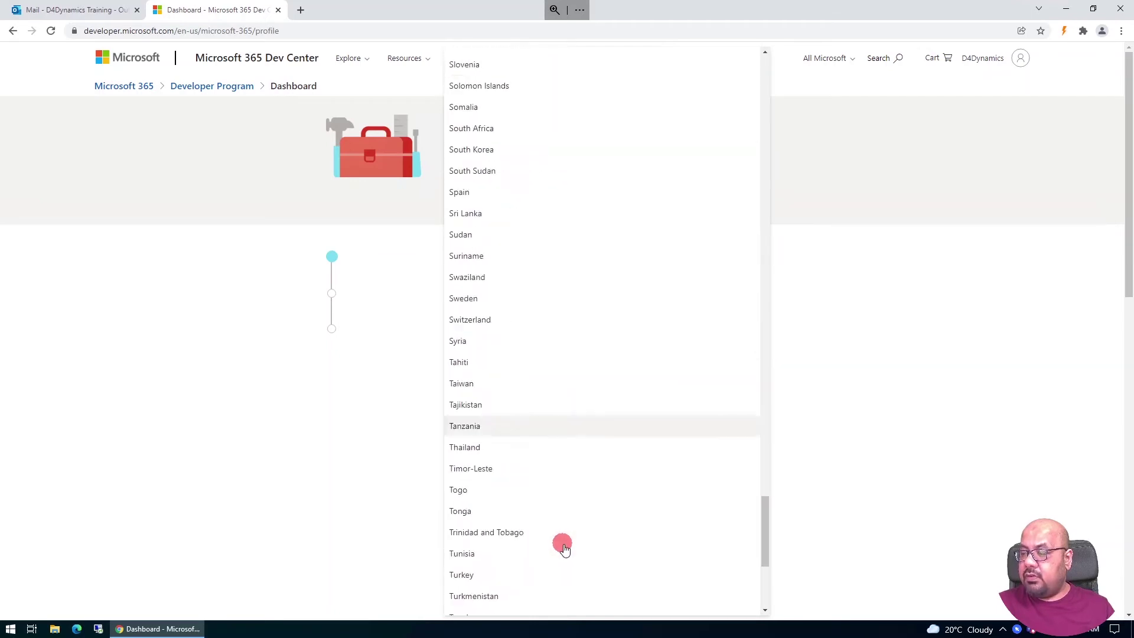
pyautogui.scroll(-4, 592, 560)
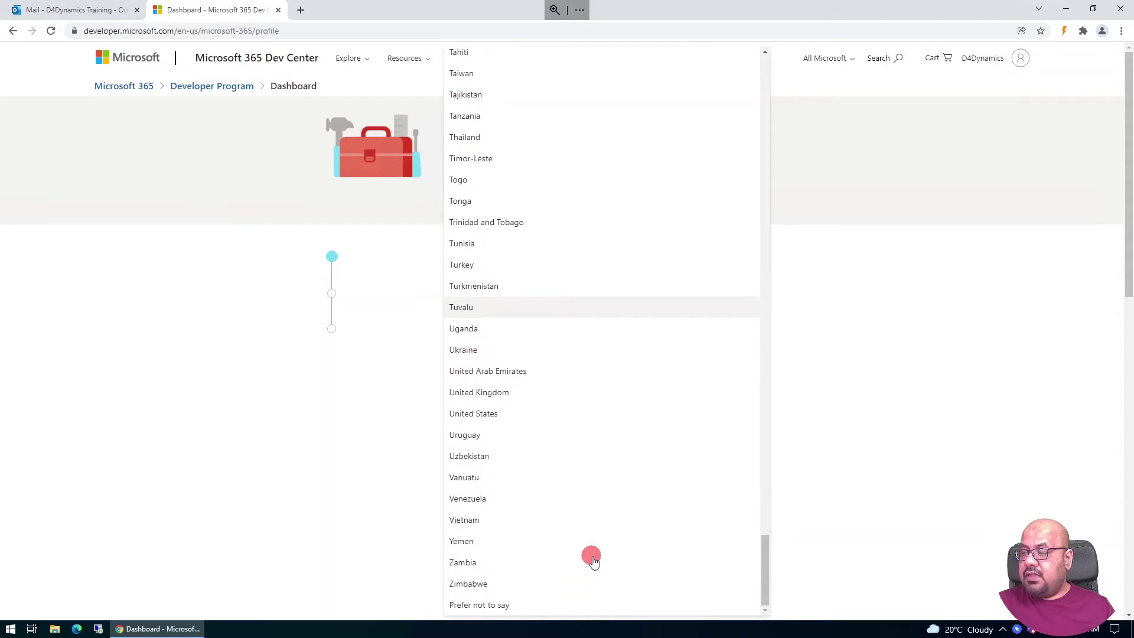
pyautogui.click(525, 372)
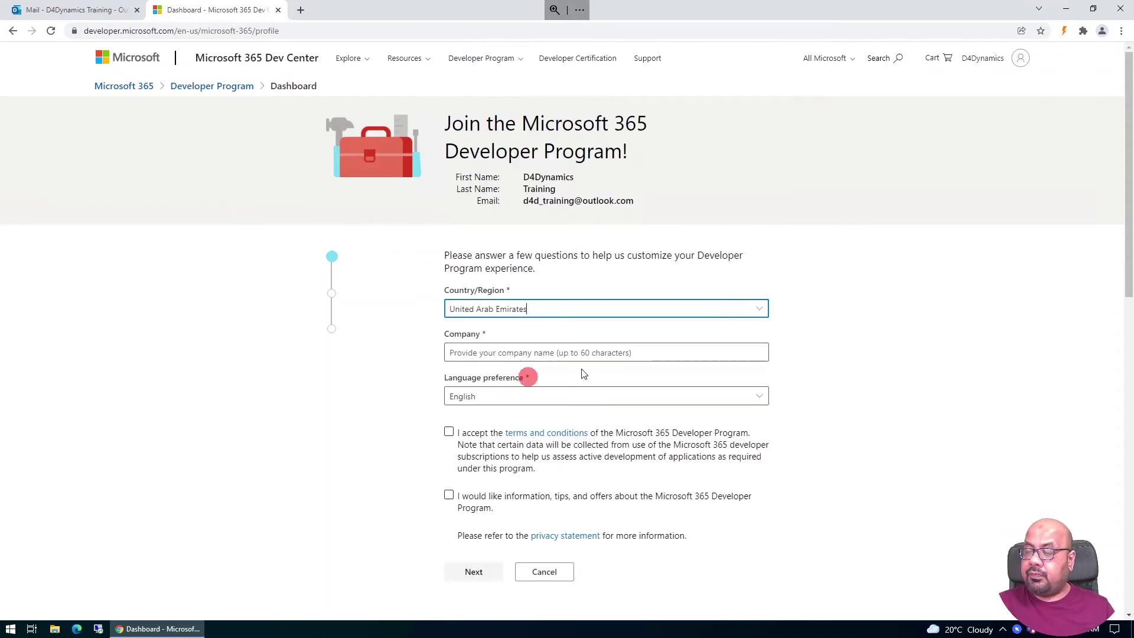
# - Enter D4Dynamics as the company and keep English as the language
pyautogui.click(580, 354)
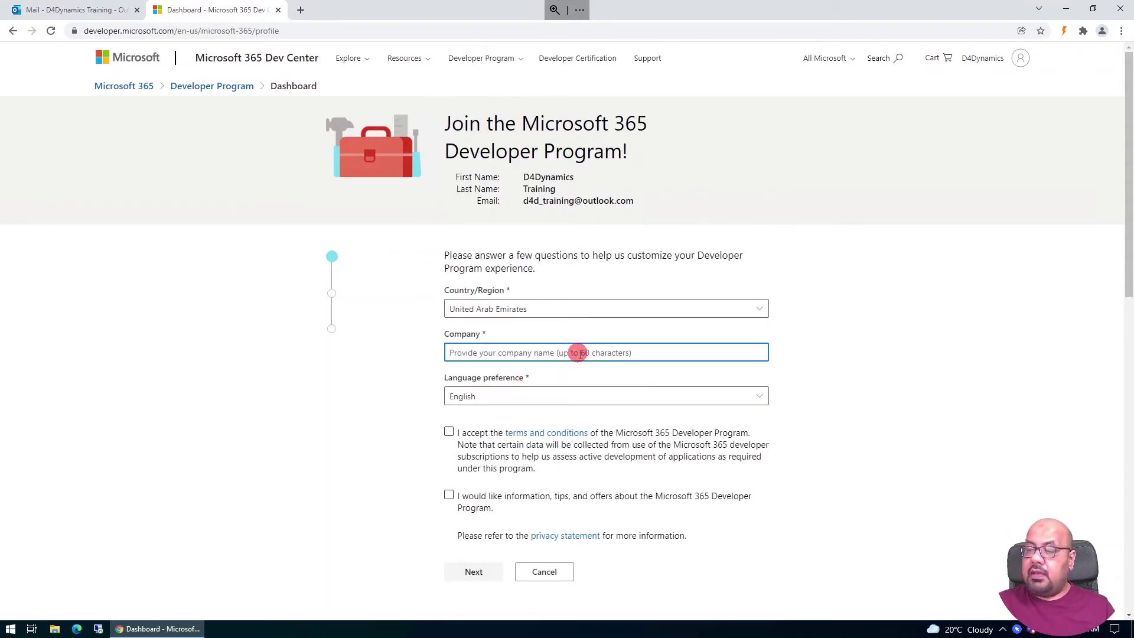
pyautogui.write('D4Dynamics')
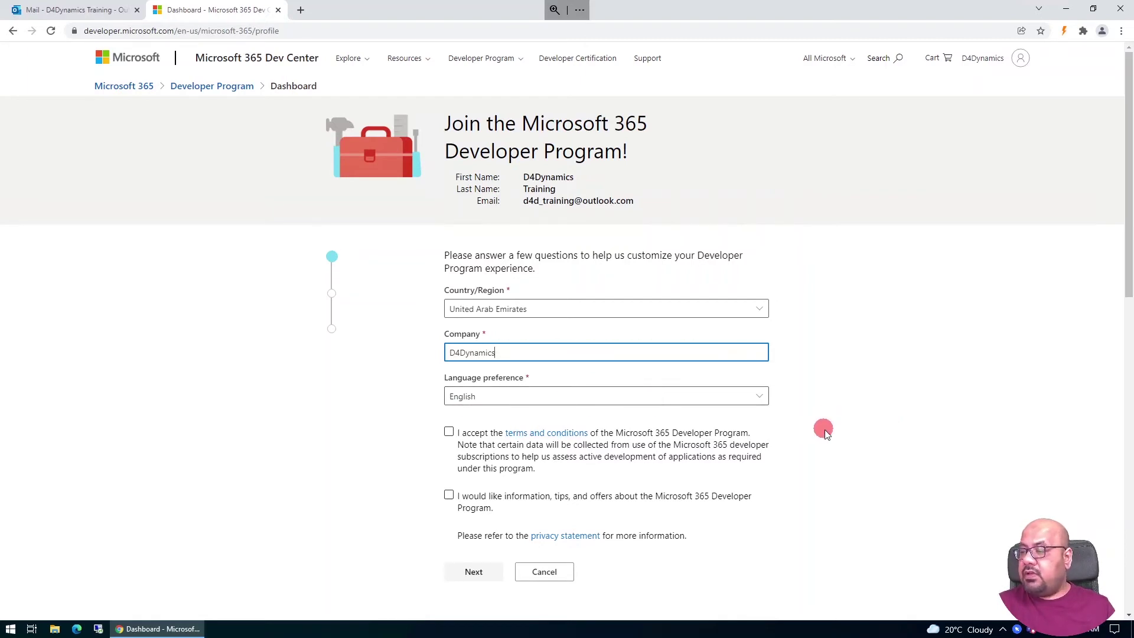
pyautogui.scroll(-1, 819, 429)
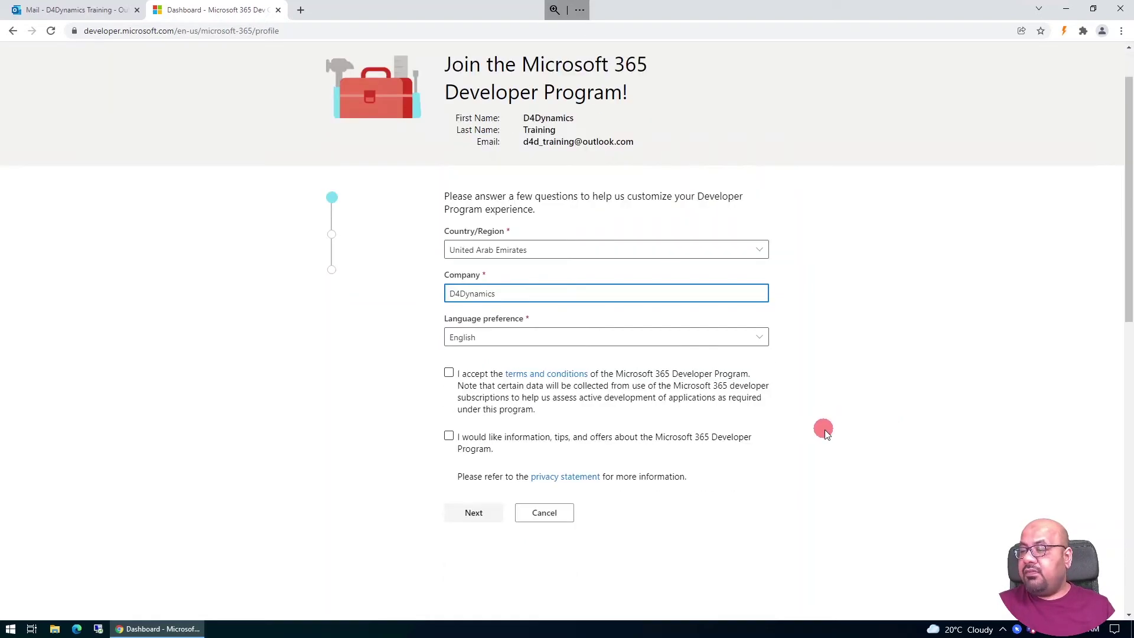
pyautogui.click(627, 336)
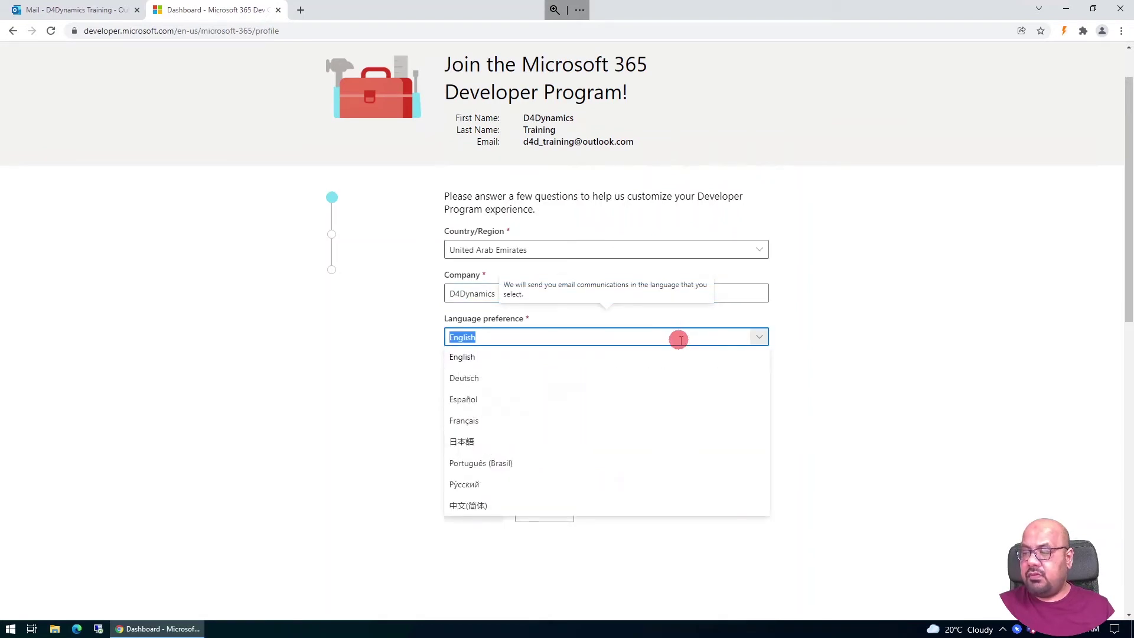
pyautogui.click(794, 340)
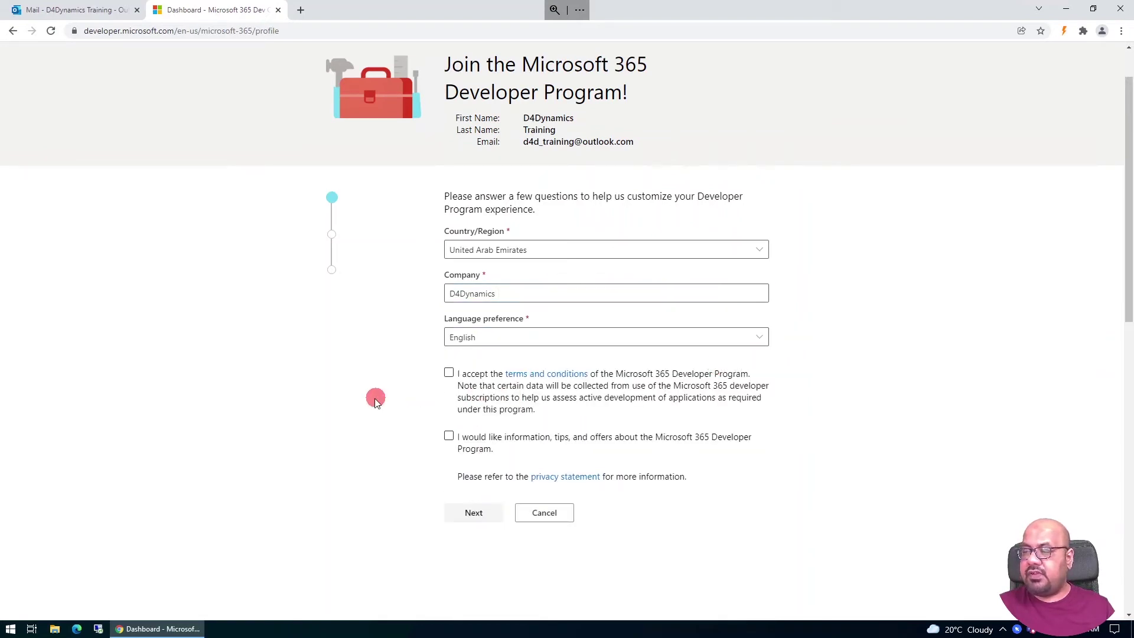
# - Opt in to tips, accept the terms, continue, and try the first developer-focus options
pyautogui.scroll(-1, 423, 395)
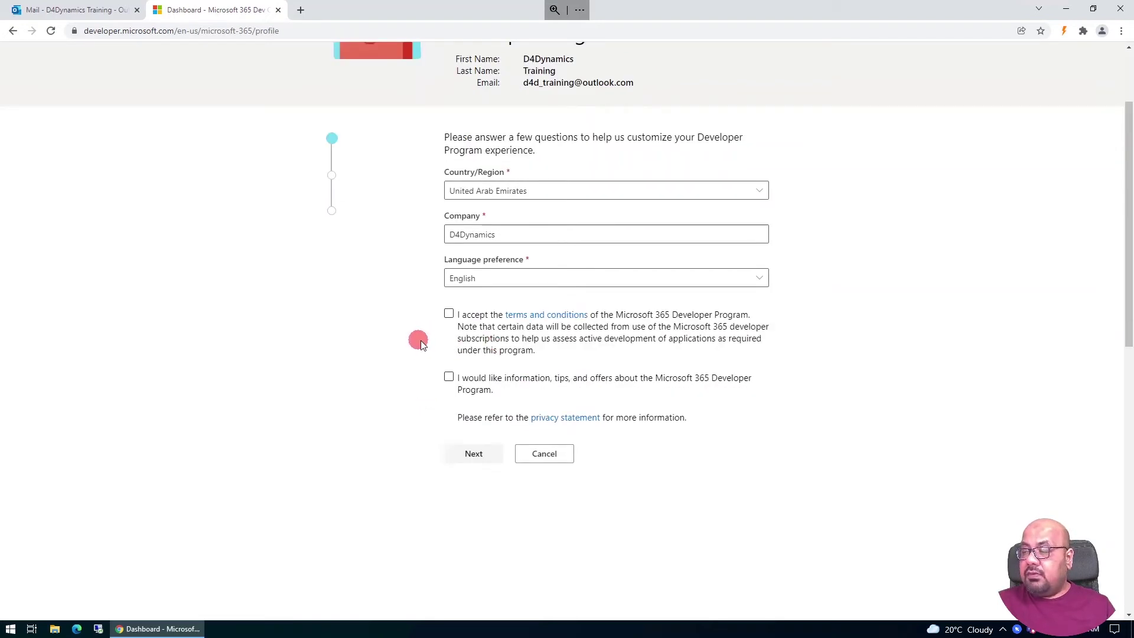
pyautogui.click(449, 377)
pyautogui.click(449, 315)
pyautogui.click(449, 315)
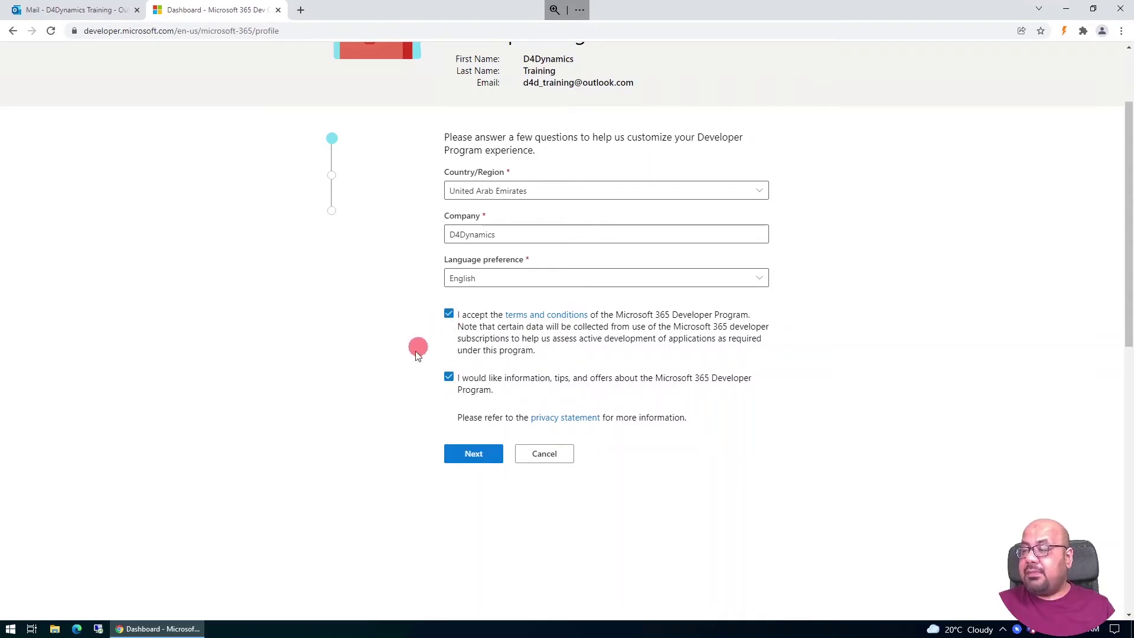
pyautogui.click(471, 463)
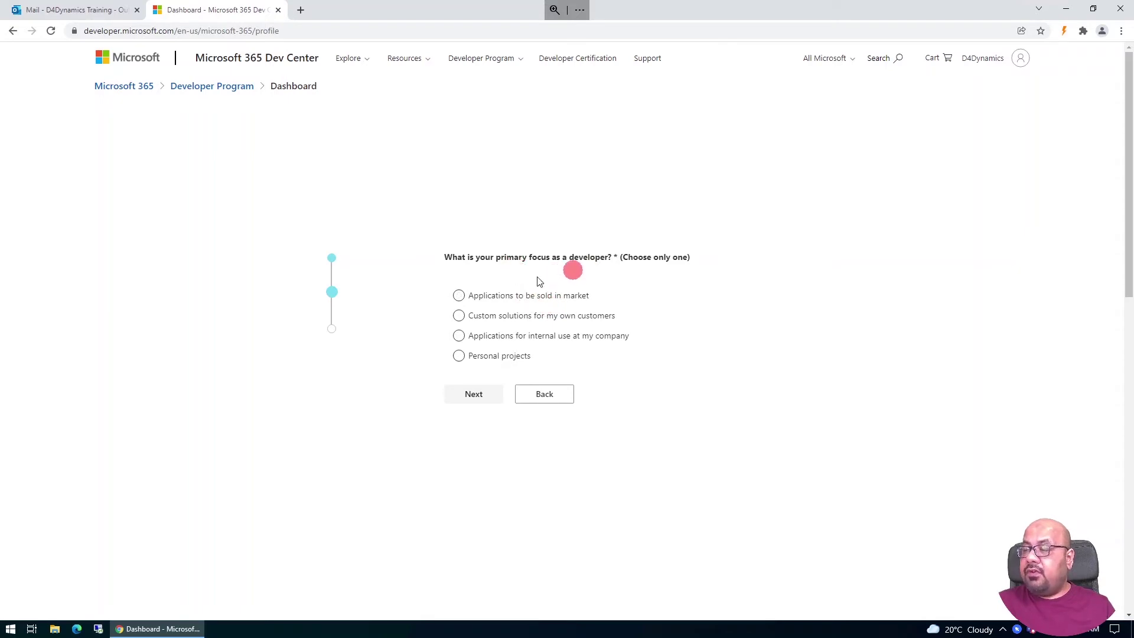
pyautogui.click(486, 297)
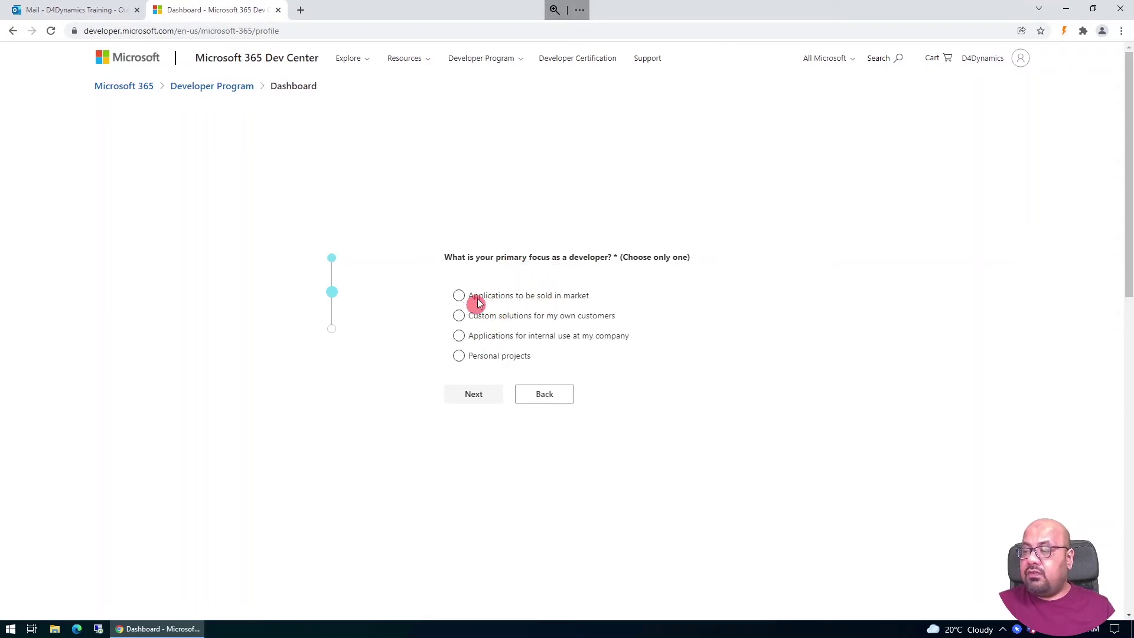
pyautogui.click(495, 317)
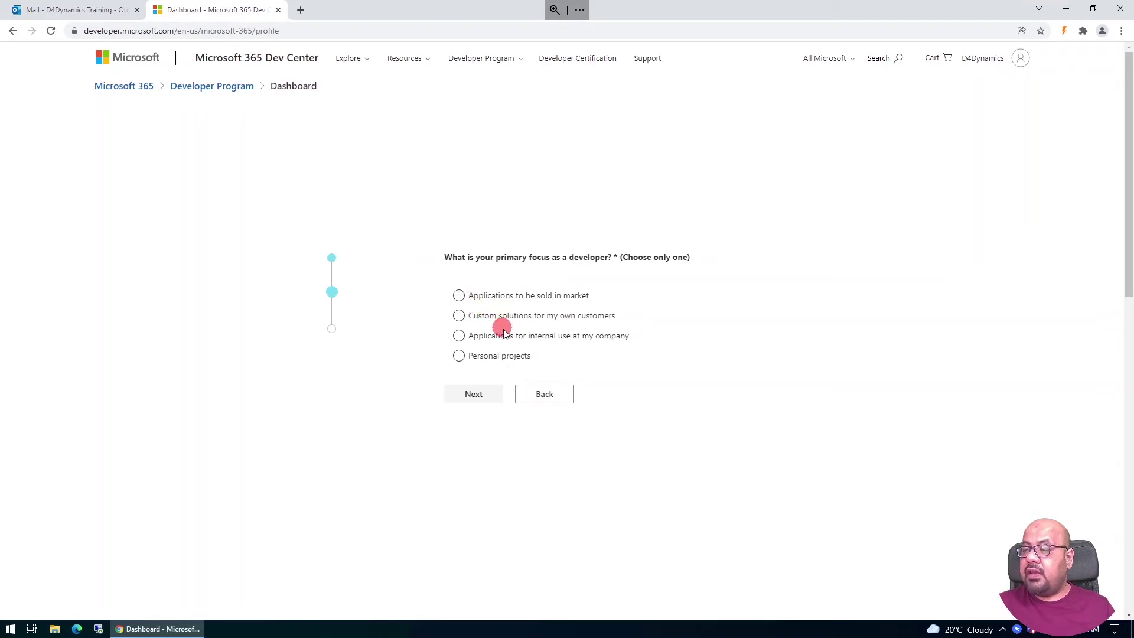
# - Settle on Personal projects as the primary developer focus and continue
pyautogui.click(531, 335)
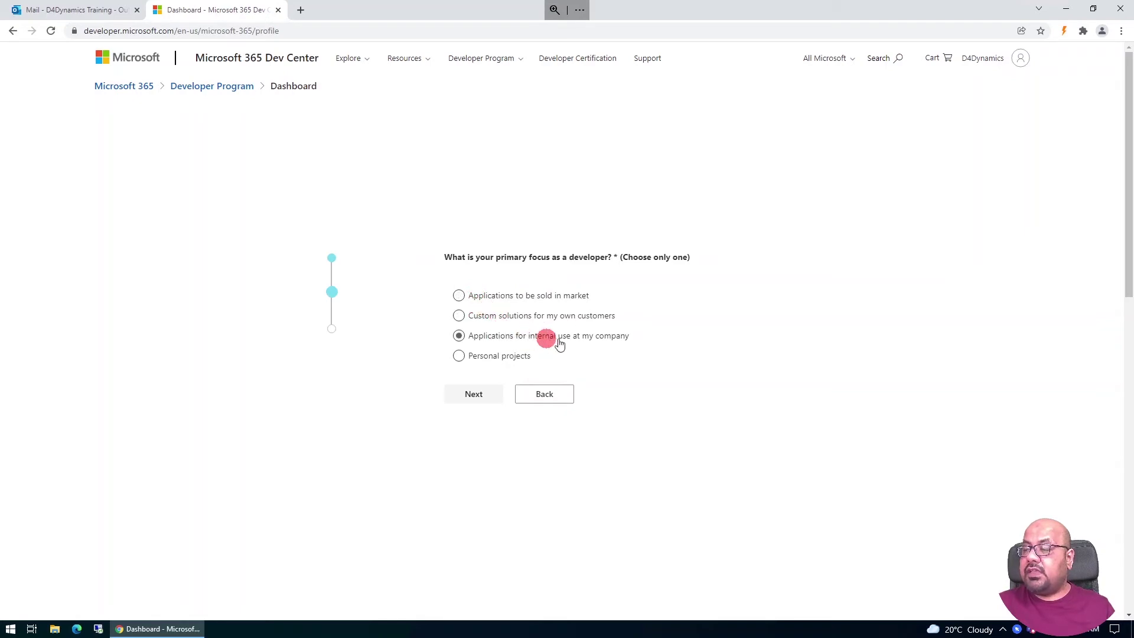
pyautogui.click(494, 354)
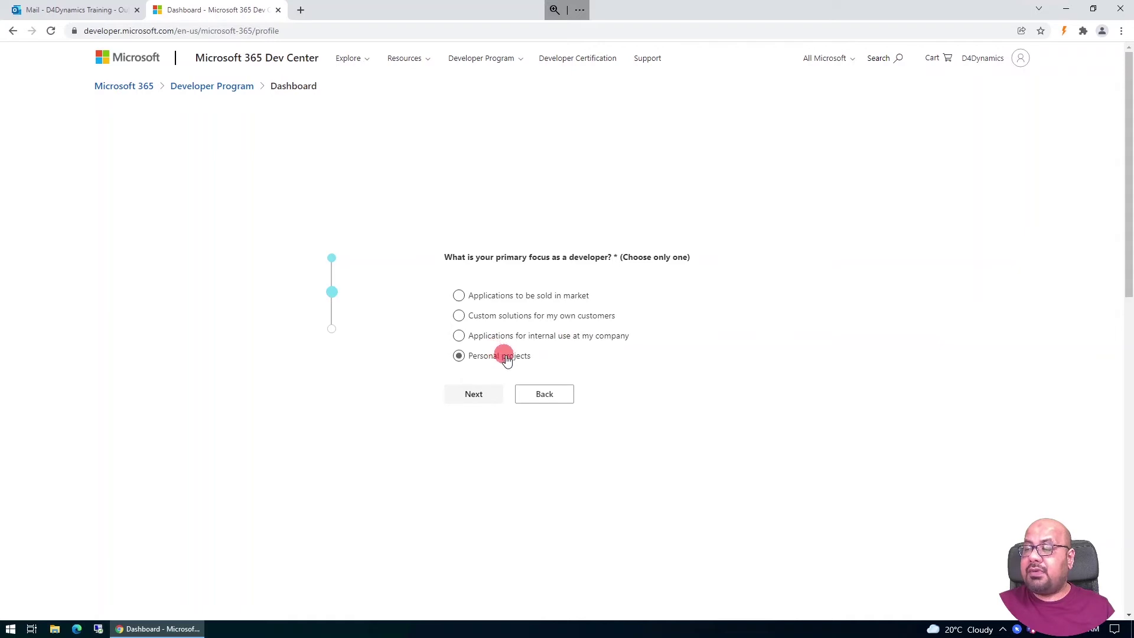
pyautogui.click(479, 298)
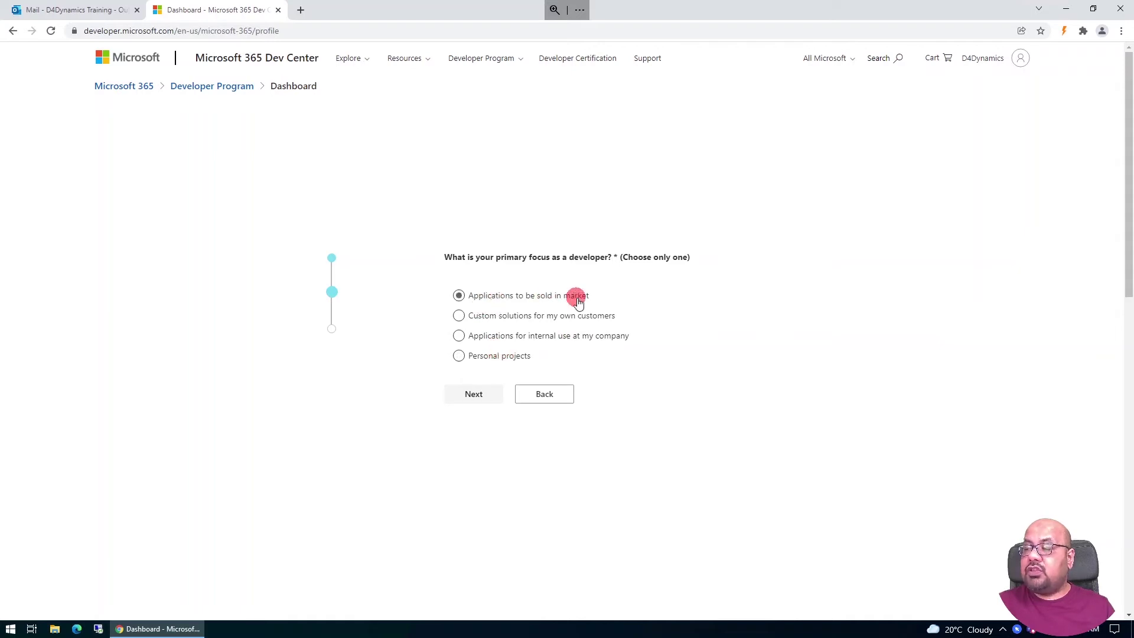
pyautogui.click(484, 317)
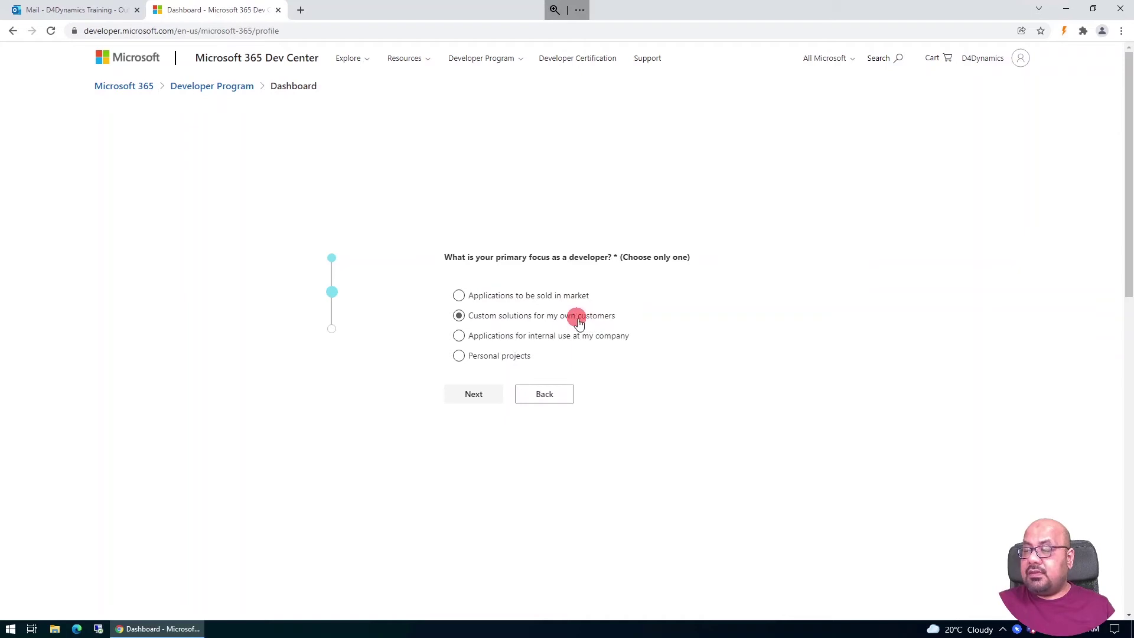
pyautogui.click(481, 359)
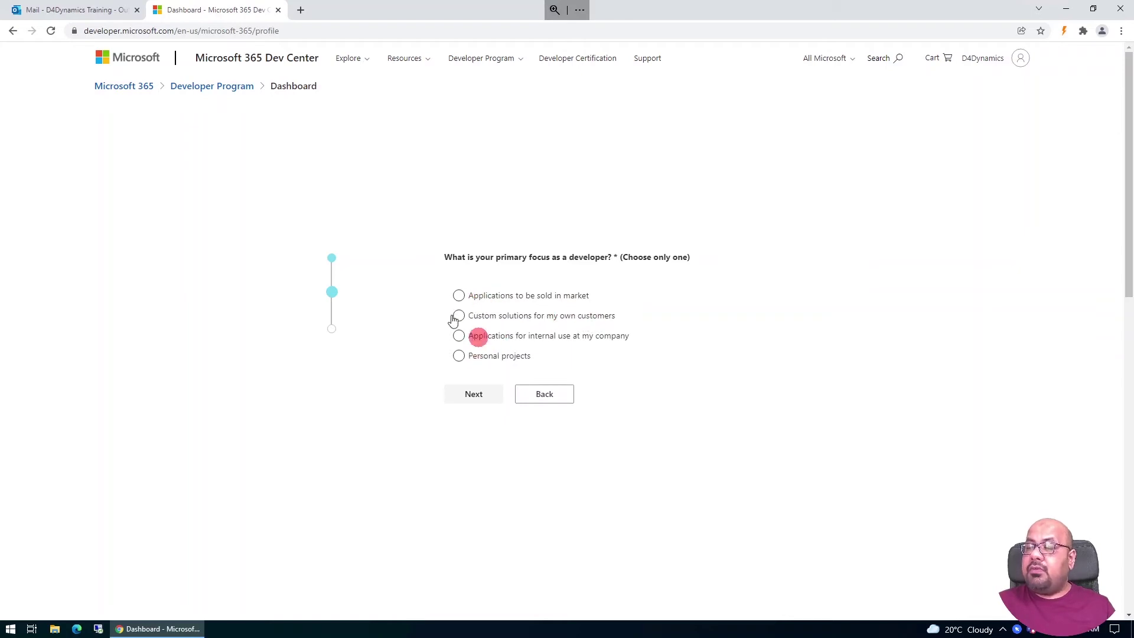
pyautogui.click(494, 361)
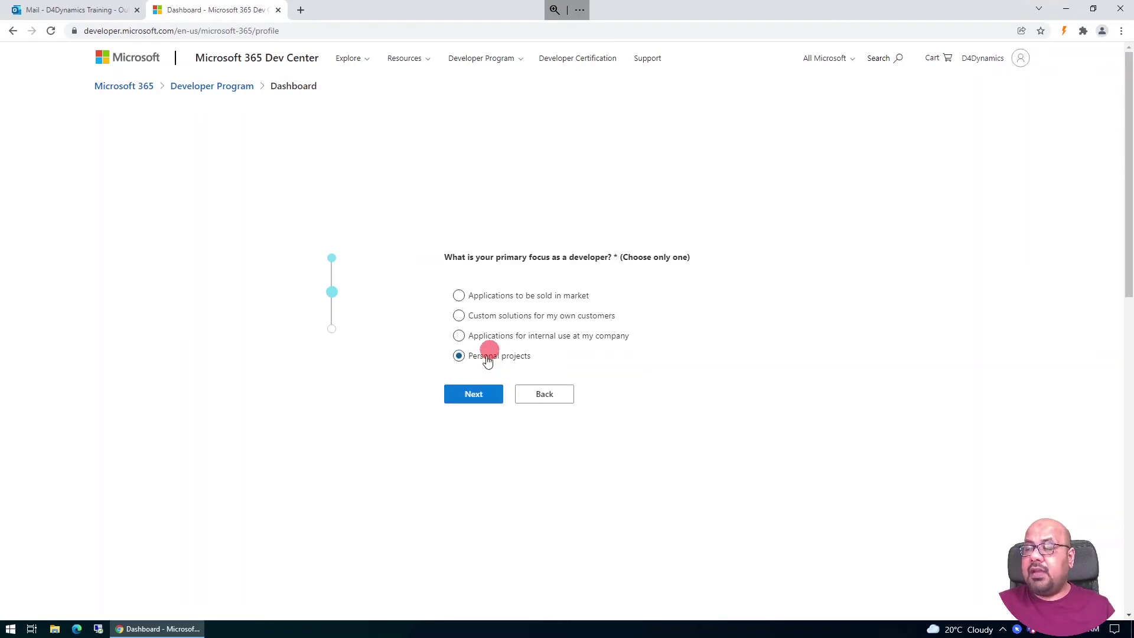
pyautogui.click(476, 398)
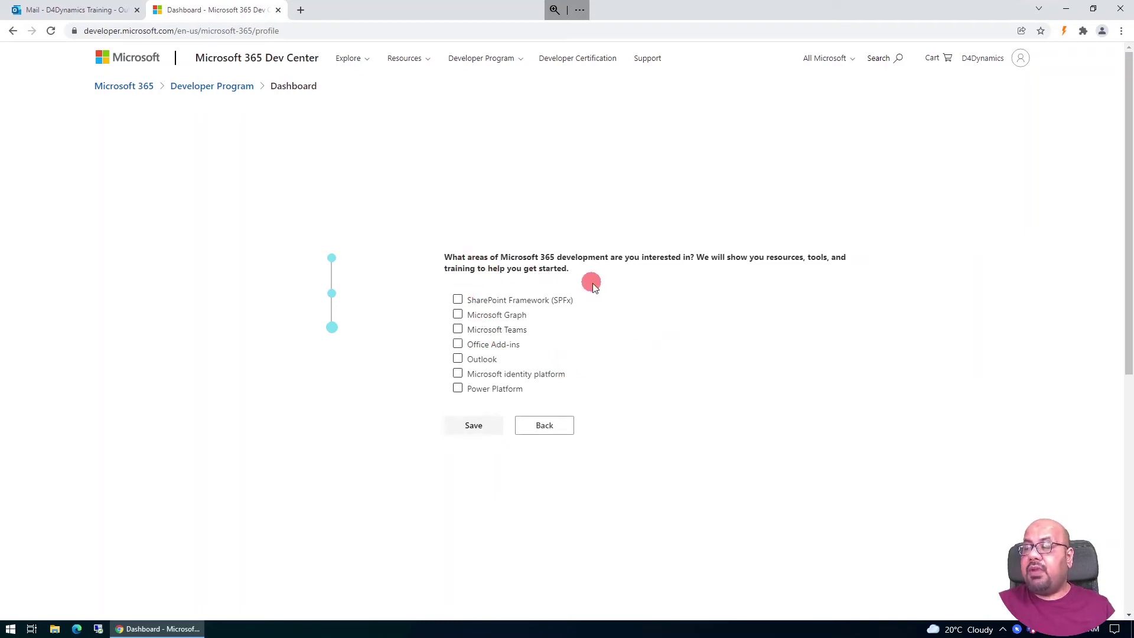
# - Tick SPFx, Graph, Teams, Office Add-ins, Outlook, identity platform and Power Platform, then save
pyautogui.click(458, 300)
pyautogui.click(459, 316)
pyautogui.click(458, 329)
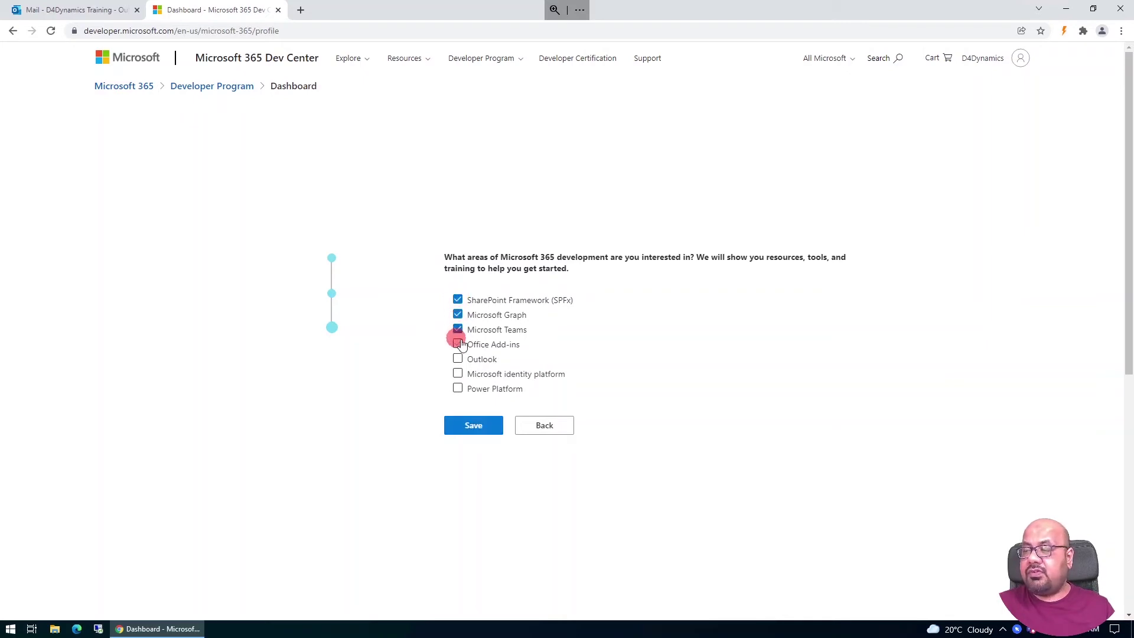
pyautogui.click(458, 345)
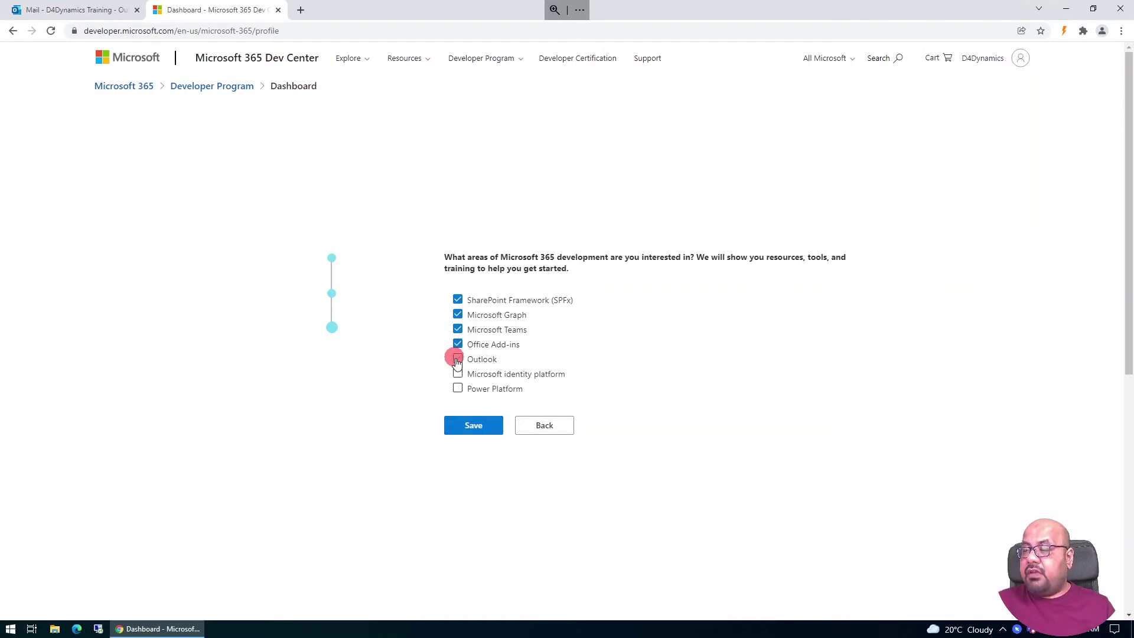
pyautogui.click(458, 360)
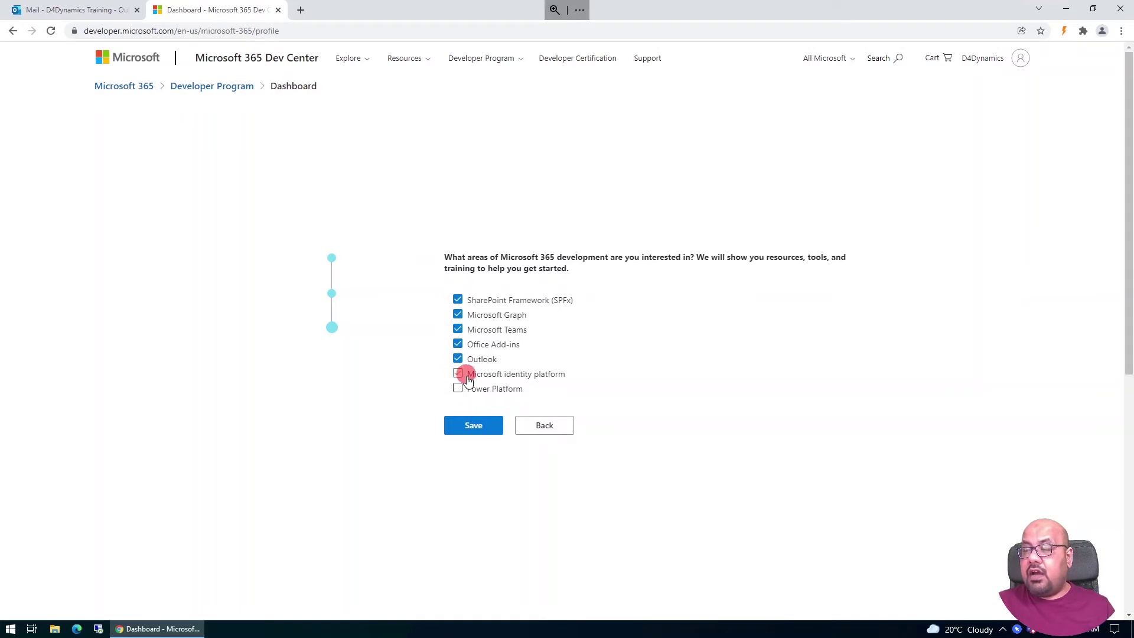
pyautogui.click(459, 374)
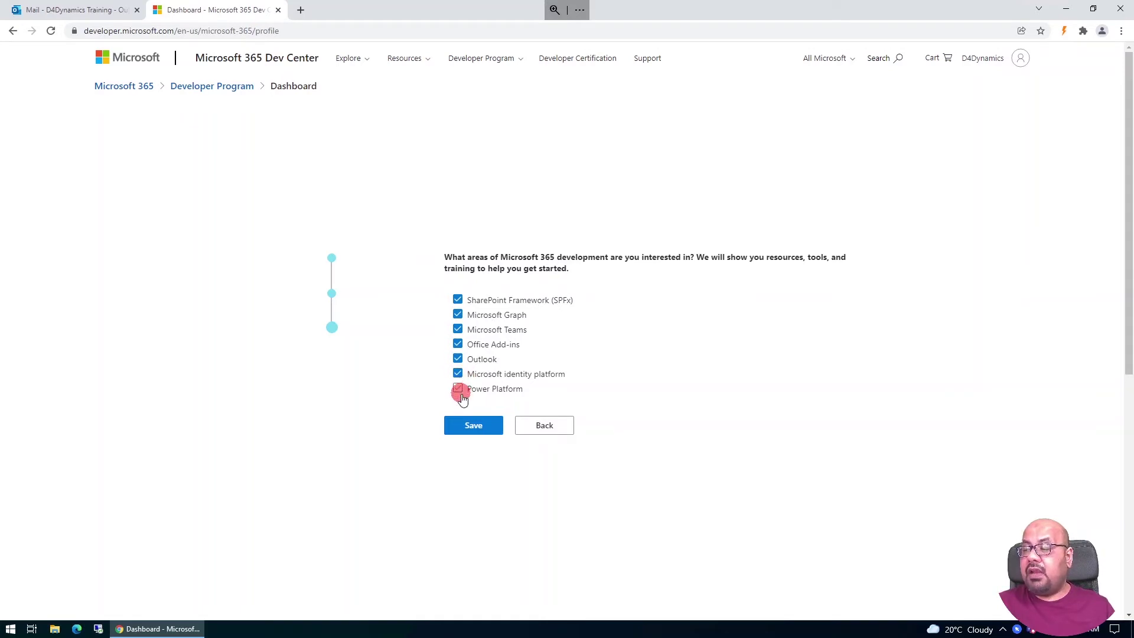
pyautogui.click(459, 391)
pyautogui.click(467, 427)
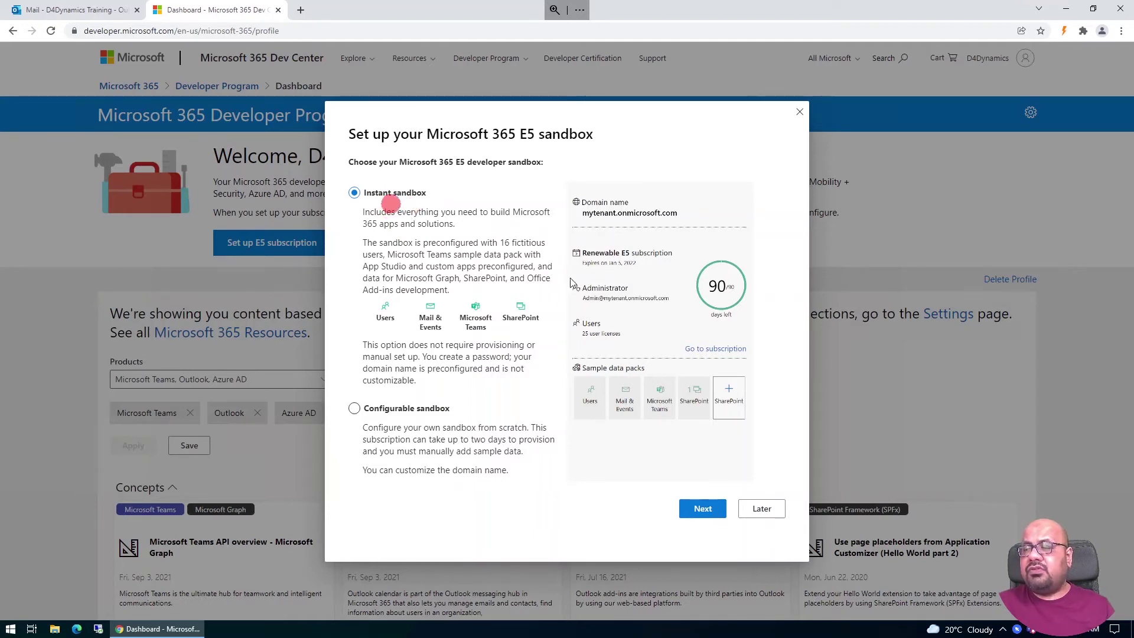
# - Keep Instant sandbox, choose the Europe / Middle East / Africa (Ireland) region, and enter the admin username
pyautogui.click(695, 514)
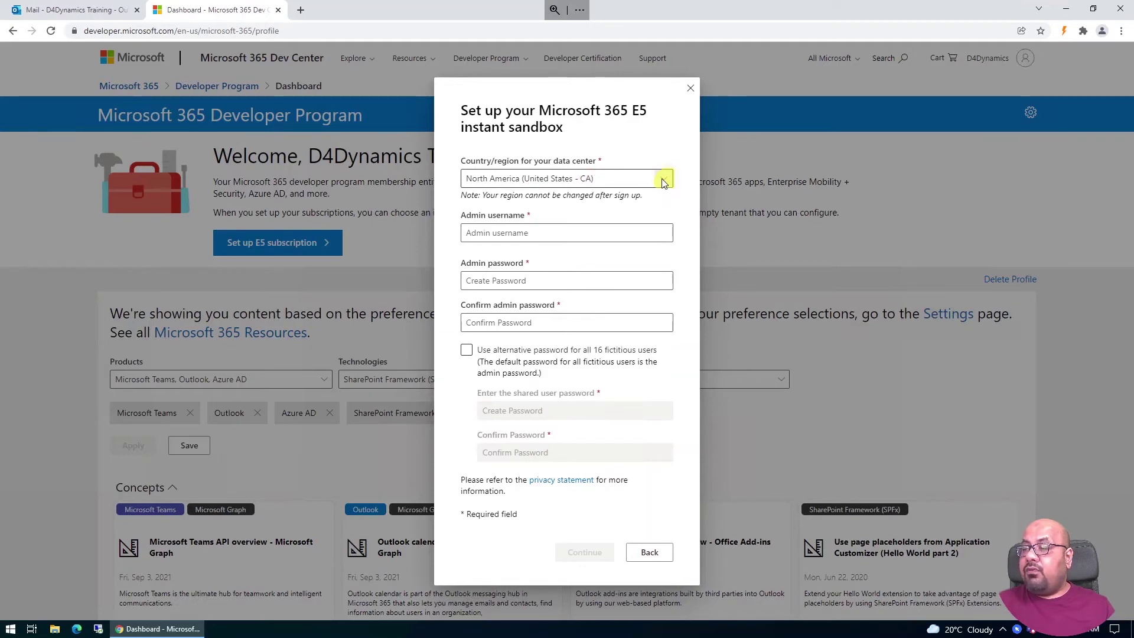
pyautogui.click(664, 179)
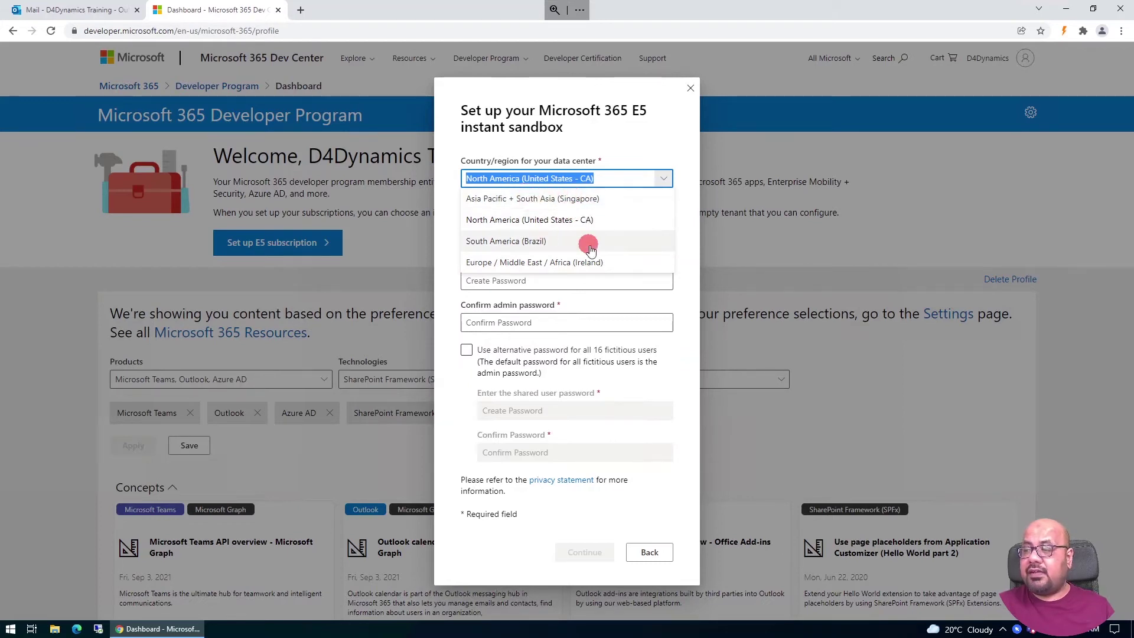
pyautogui.click(611, 262)
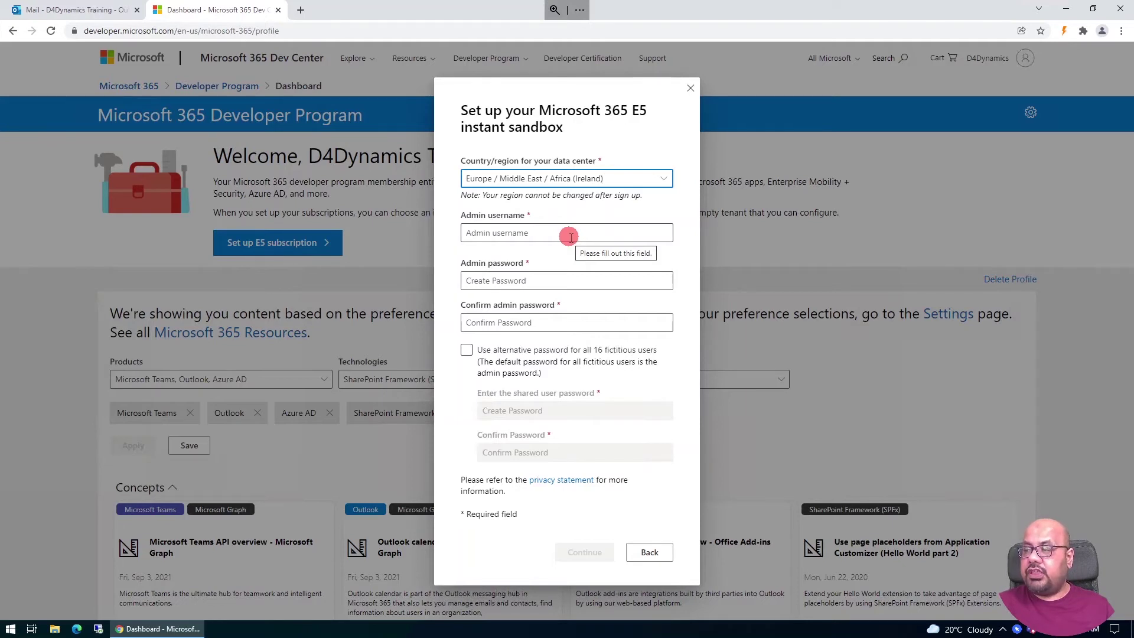
pyautogui.click(570, 237)
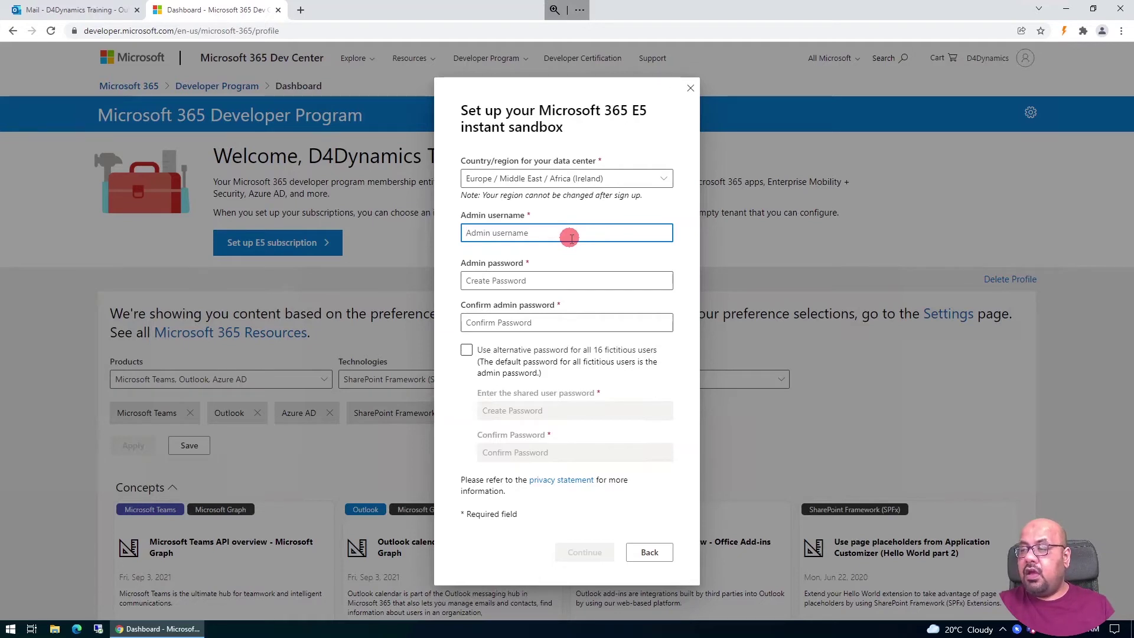
pyautogui.write('admin')
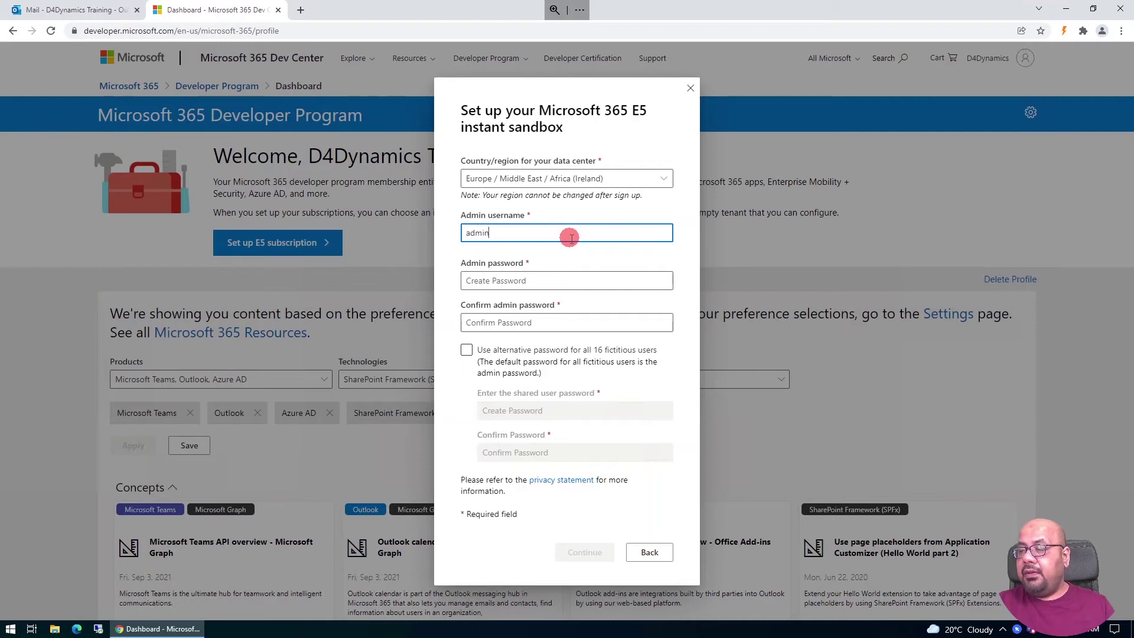
# - Enter and confirm the admin password, retyping both fields until they match
pyautogui.press('Tab')
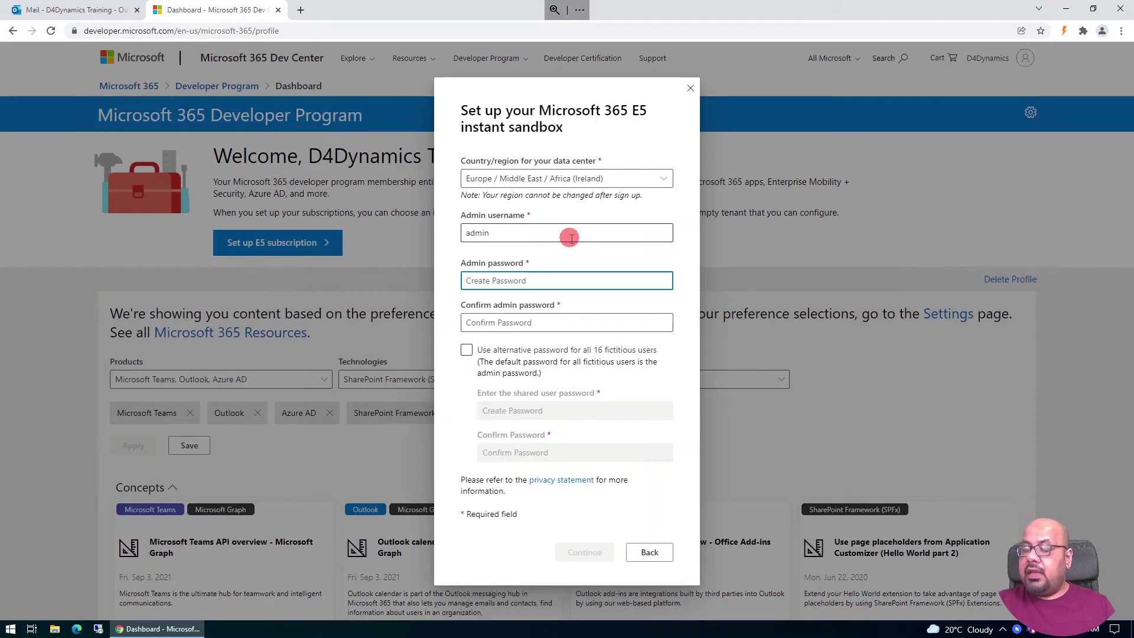
pyautogui.write('••••••')
pyautogui.press('BackSpace')
pyautogui.press('BackSpace')
pyautogui.press('BackSpace')
pyautogui.press('BackSpace')
pyautogui.press('BackSpace')
pyautogui.press('BackSpace')
pyautogui.press('BackSpace')
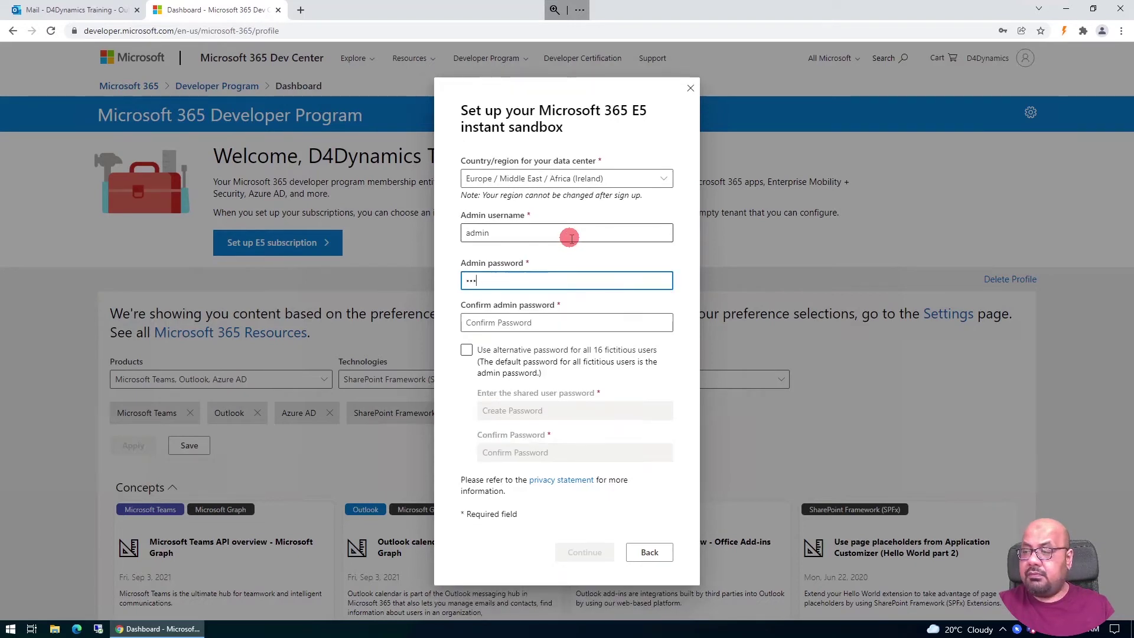
pyautogui.write('•••••••')
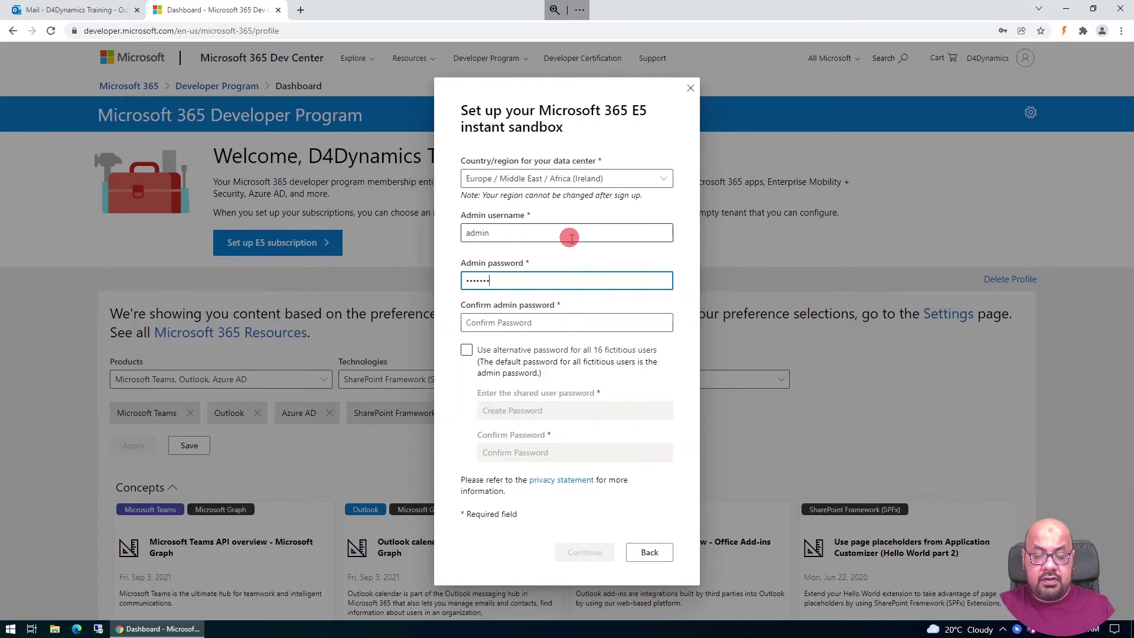
pyautogui.write('••')
pyautogui.press('Tab')
pyautogui.write('•••••••••••')
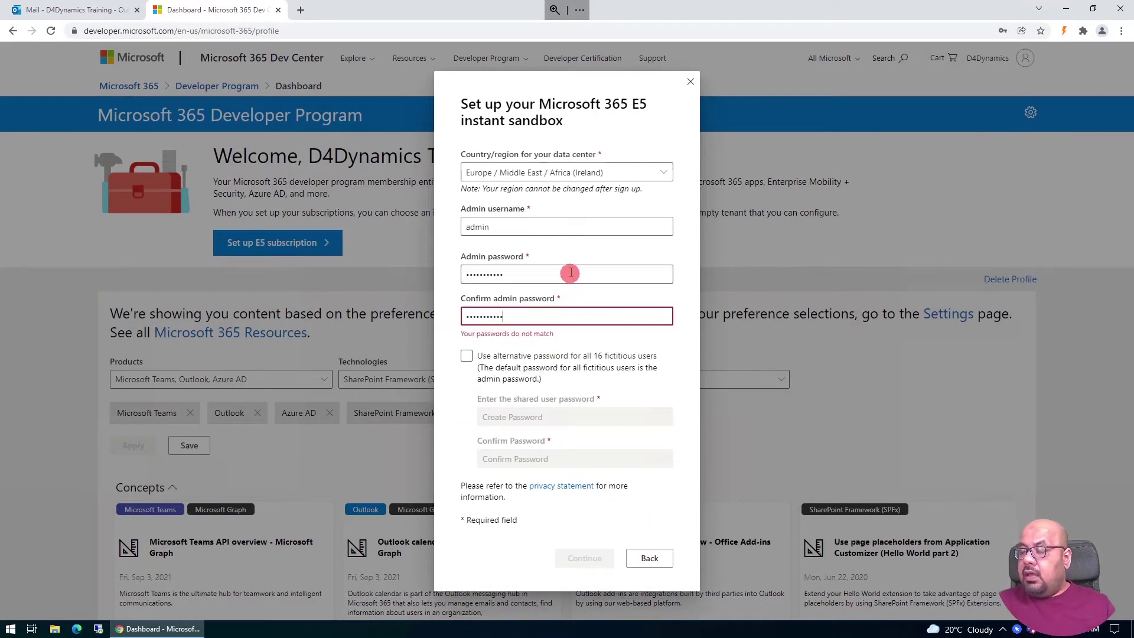
pyautogui.moveTo(506, 269); pyautogui.dragTo(443, 261)
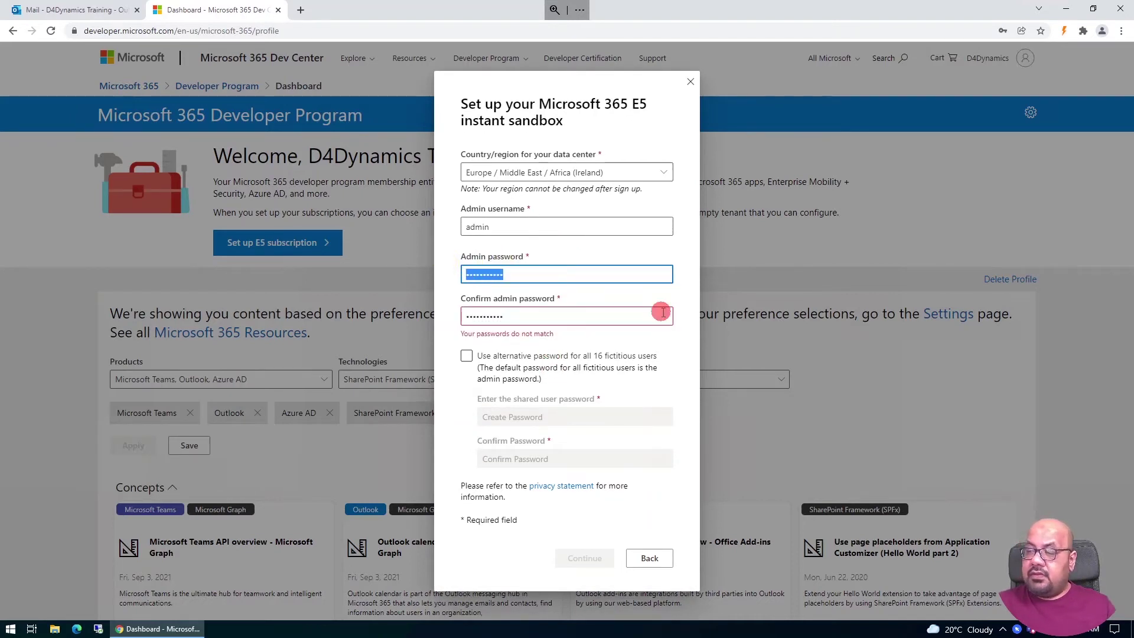
pyautogui.write('••••••')
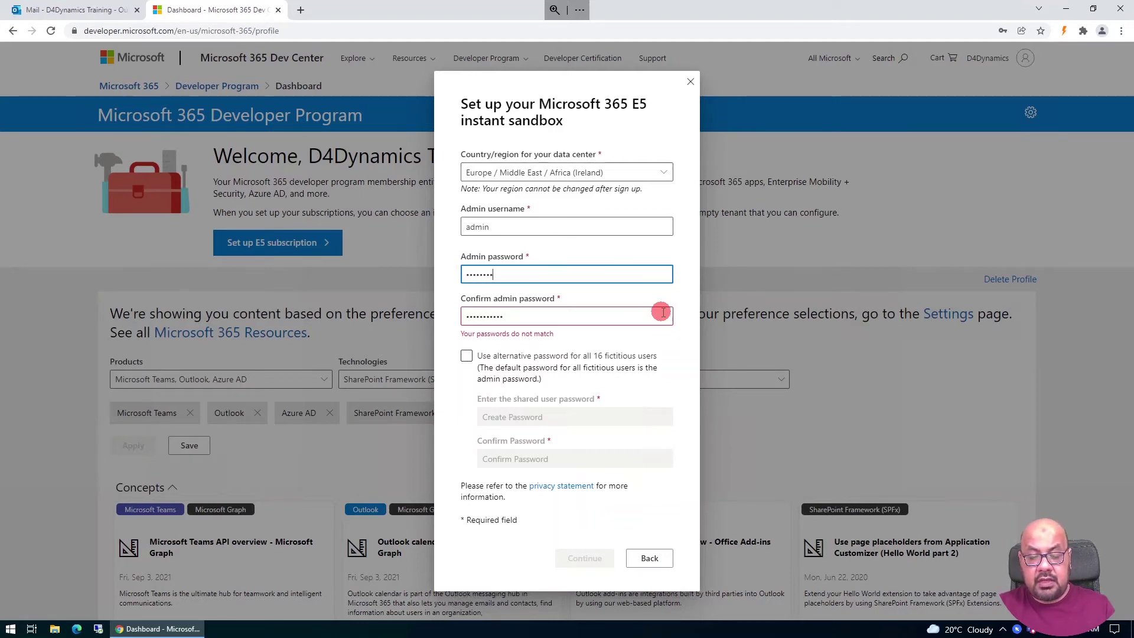
pyautogui.press('BackSpace')
pyautogui.press('BackSpace')
pyautogui.press('BackSpace')
pyautogui.press('BackSpace')
pyautogui.press('BackSpace')
pyautogui.press('BackSpace')
pyautogui.press('BackSpace')
pyautogui.write('•••••••••')
pyautogui.press('Tab')
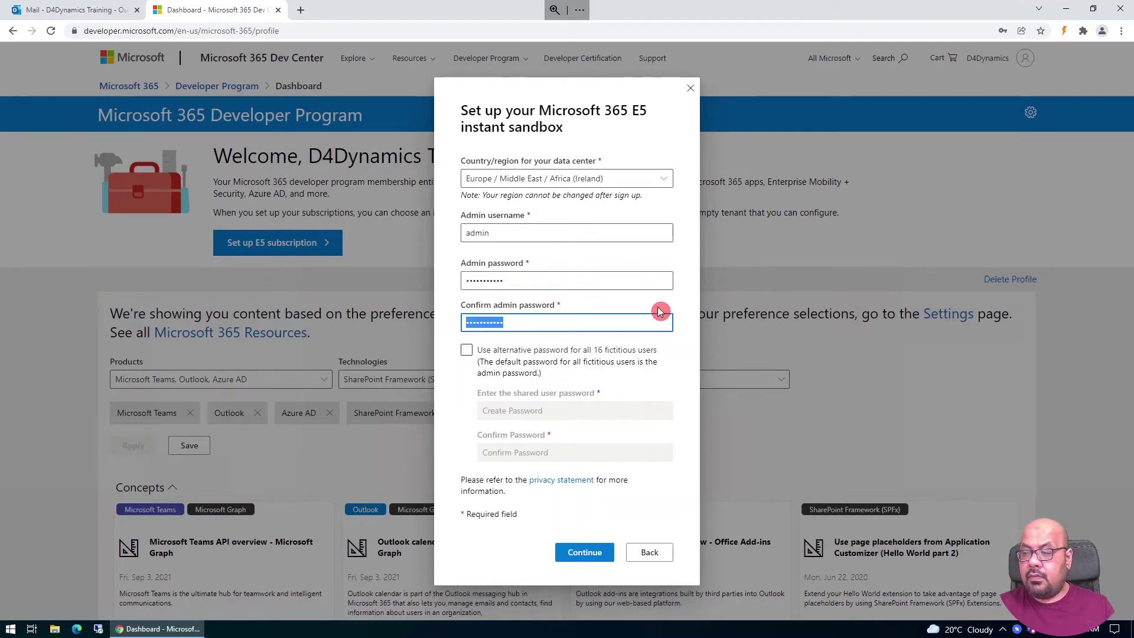
pyautogui.write('••••••')
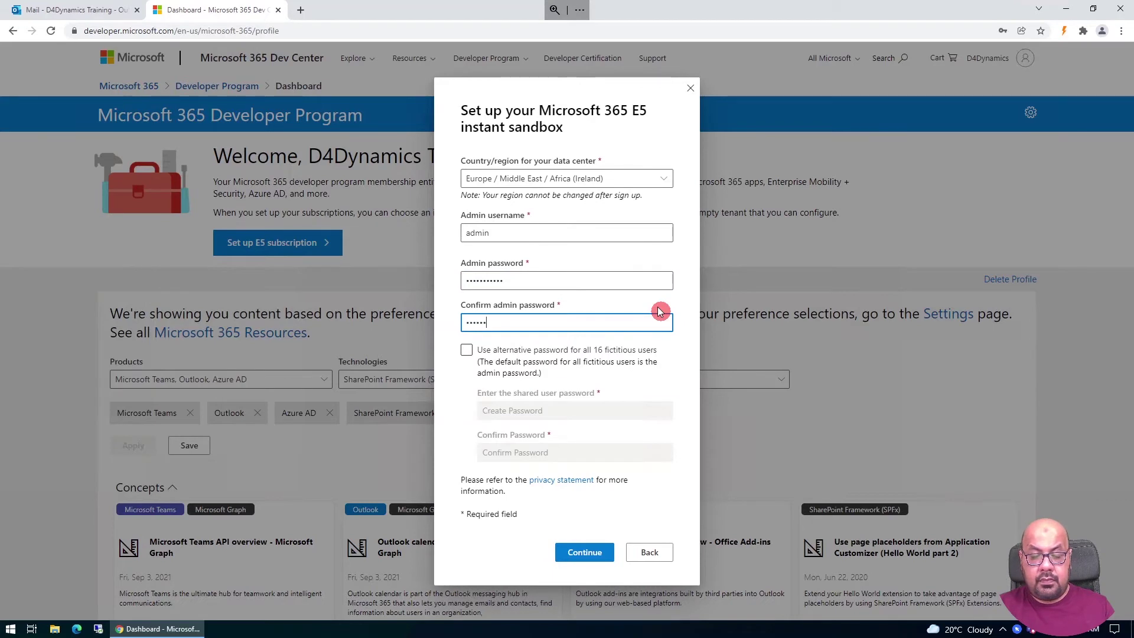
pyautogui.write('•••••')
pyautogui.press('Tab')
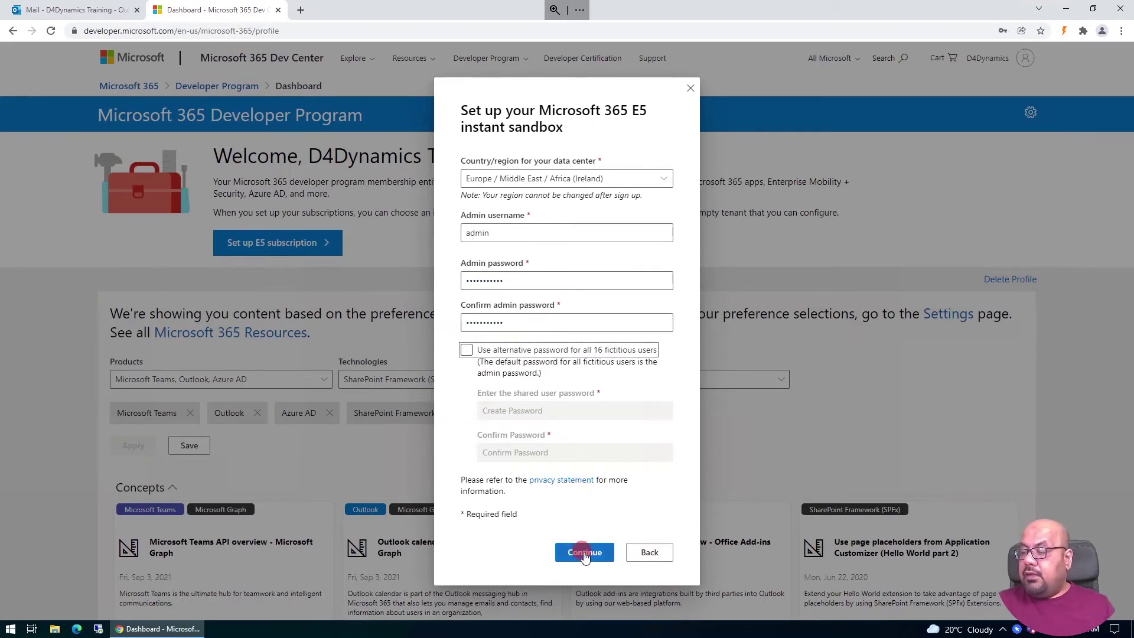
# - Submit the sandbox details and send a verification text to the security phone number
pyautogui.click(584, 554)
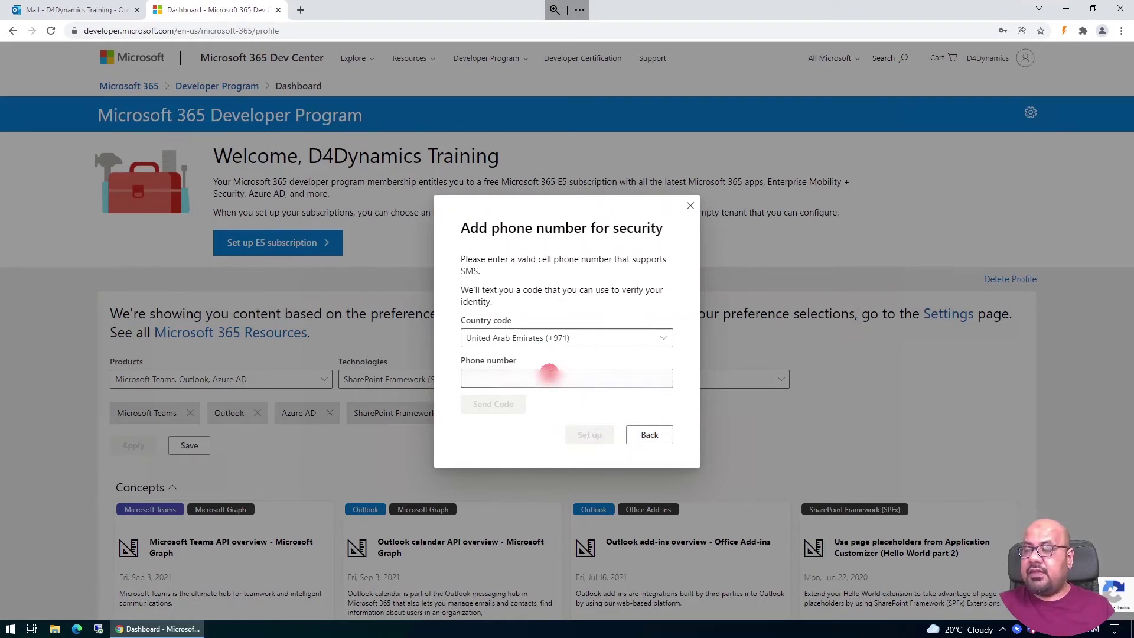
pyautogui.click(548, 374)
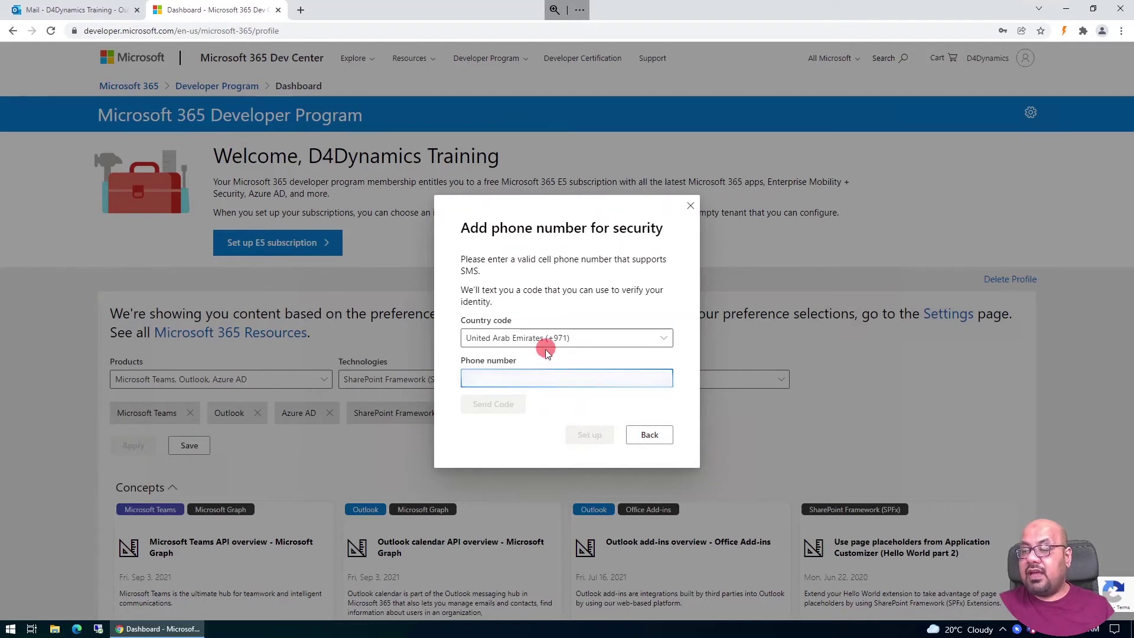
pyautogui.click(577, 338)
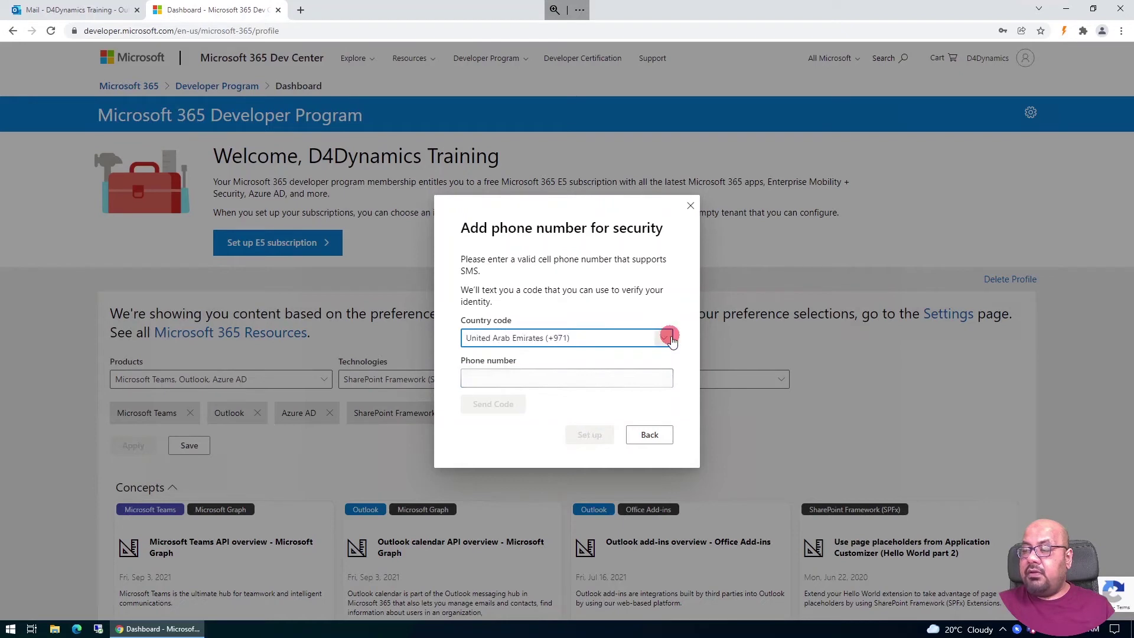
pyautogui.click(668, 339)
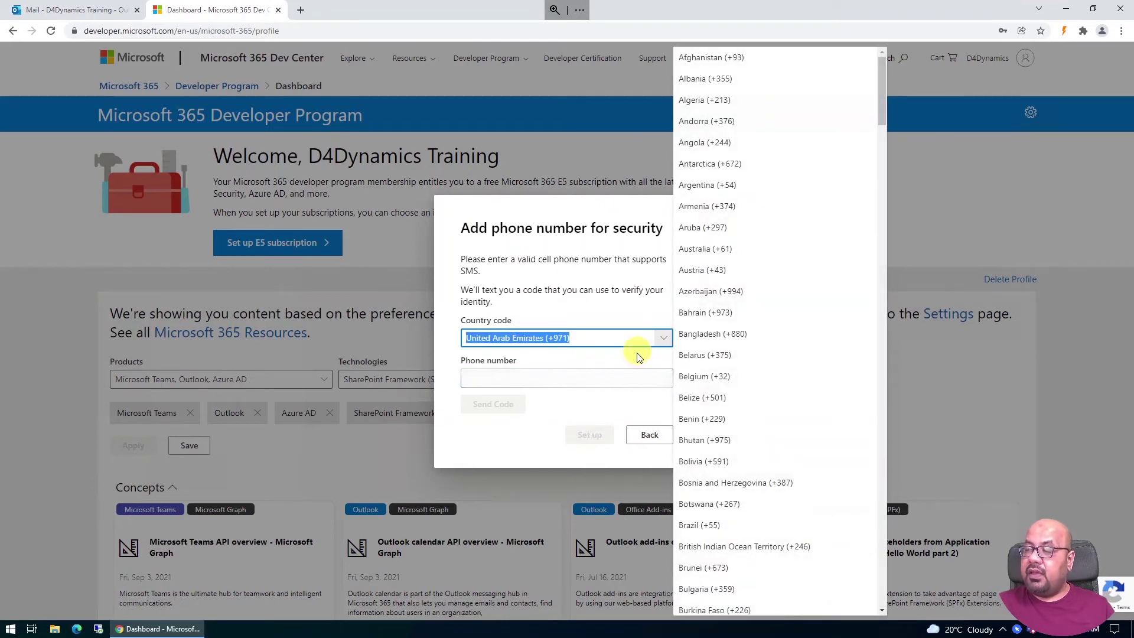
pyautogui.click(608, 373)
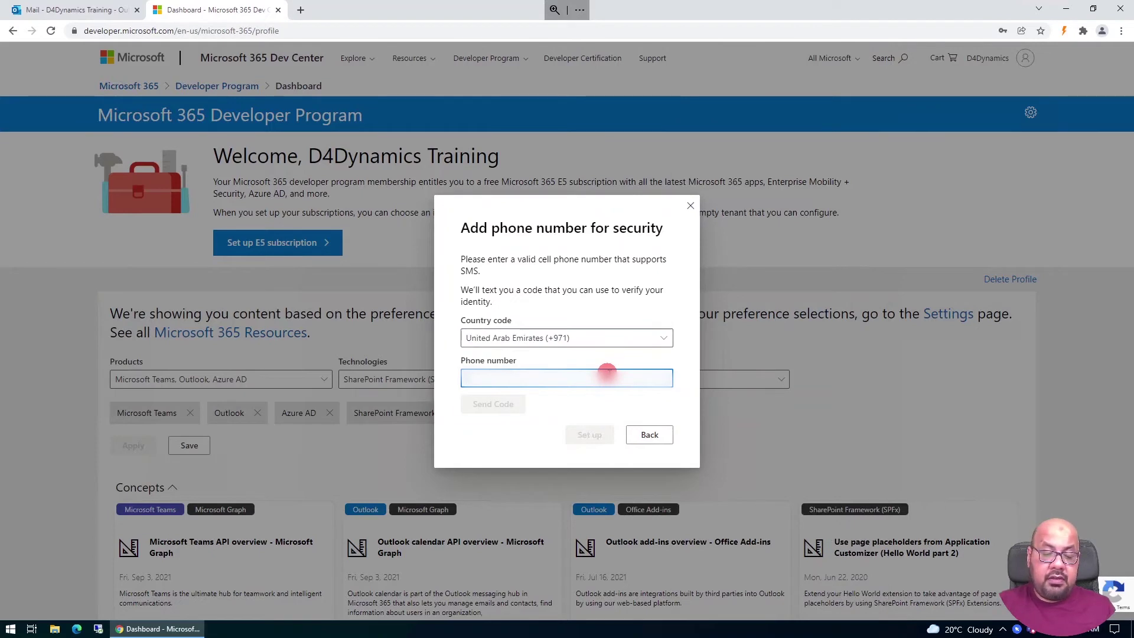
pyautogui.hotkey('ctrl', 'v')
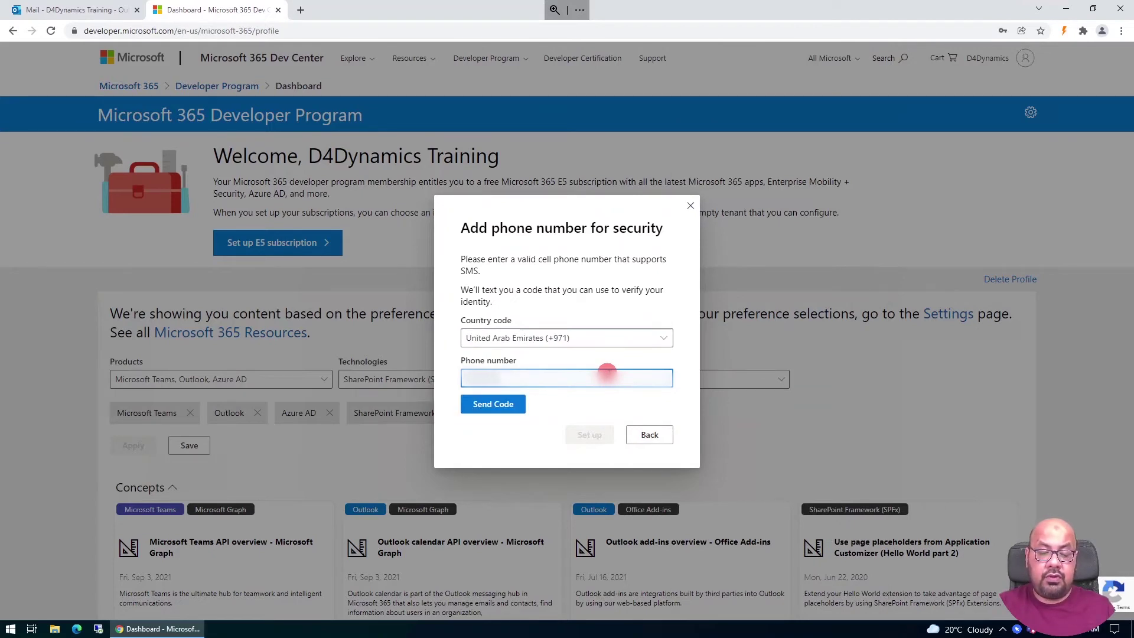
pyautogui.click(505, 407)
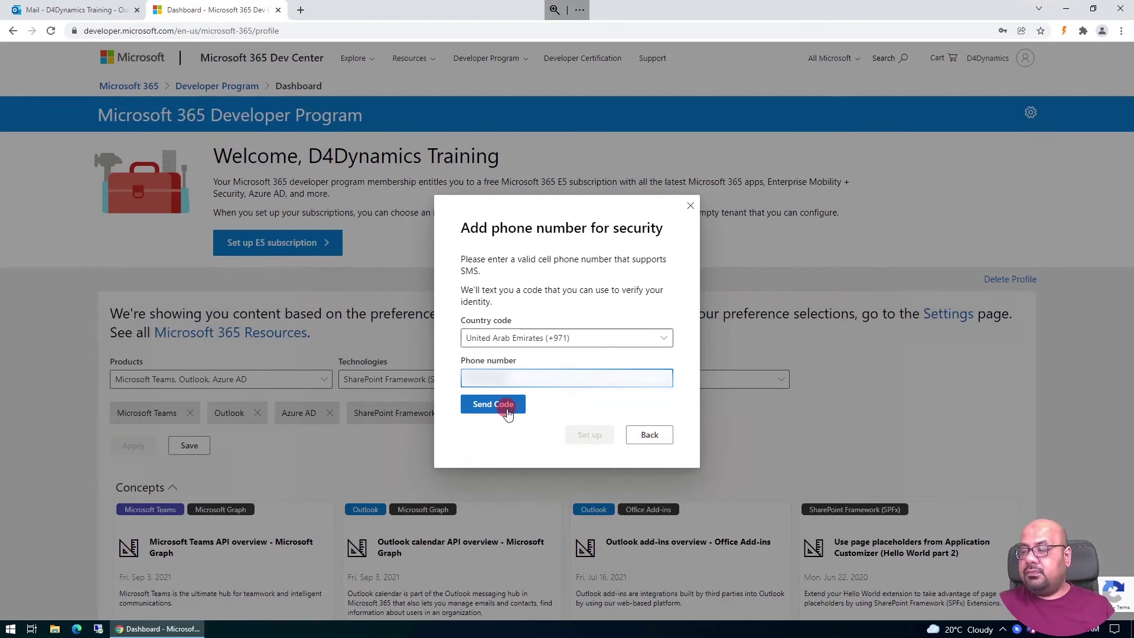
pyautogui.click(507, 411)
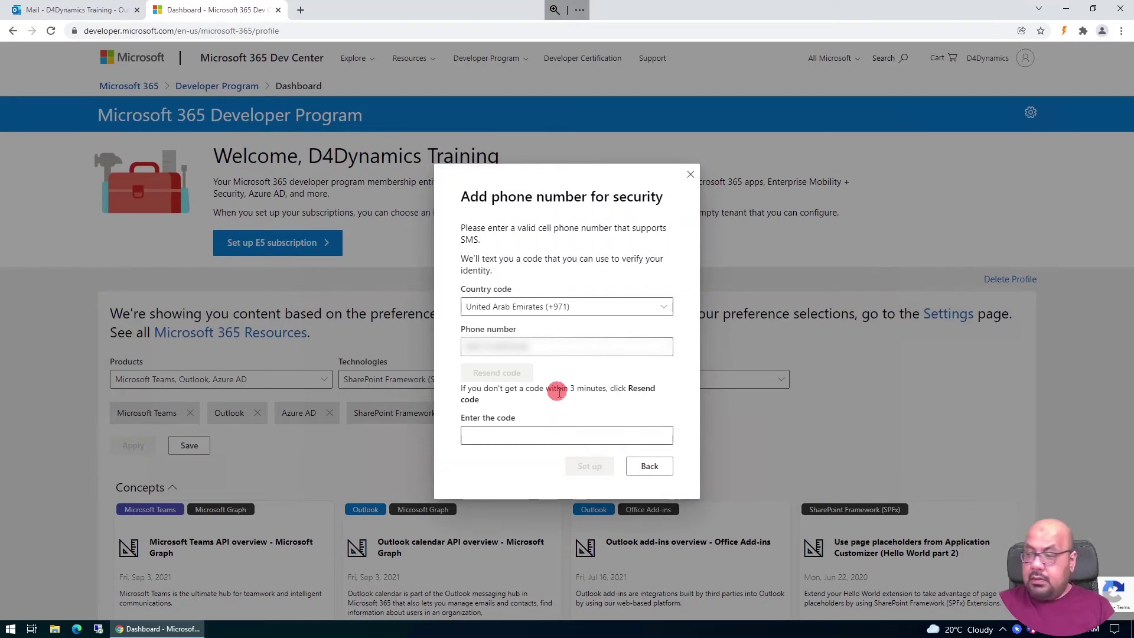
# - Enter the texted verification code and complete the subscription setup
pyautogui.click(482, 434)
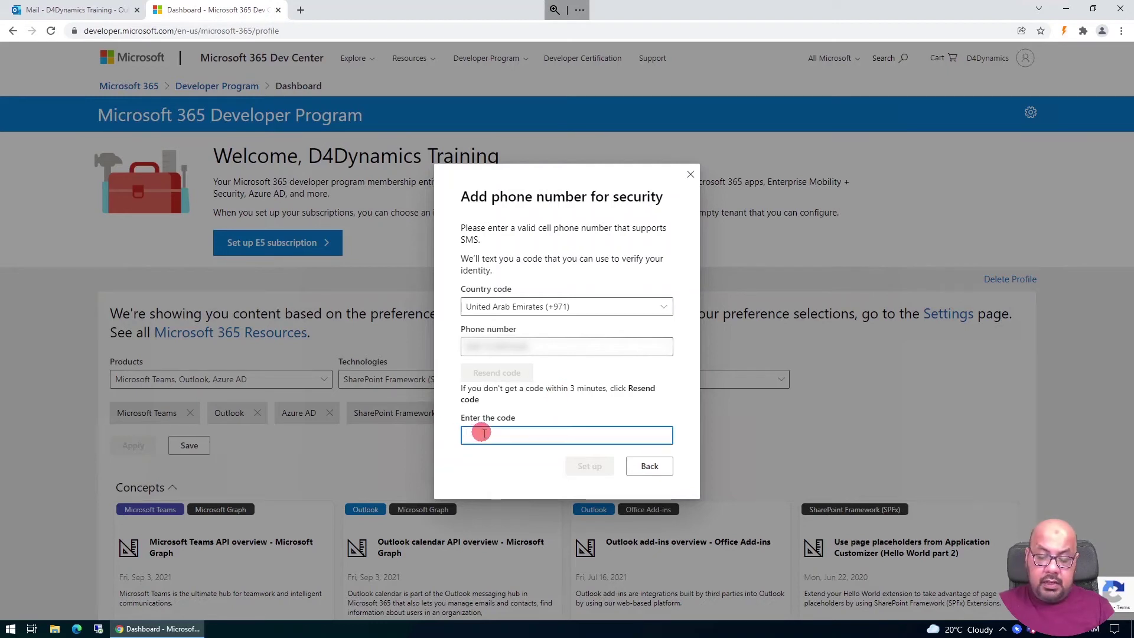
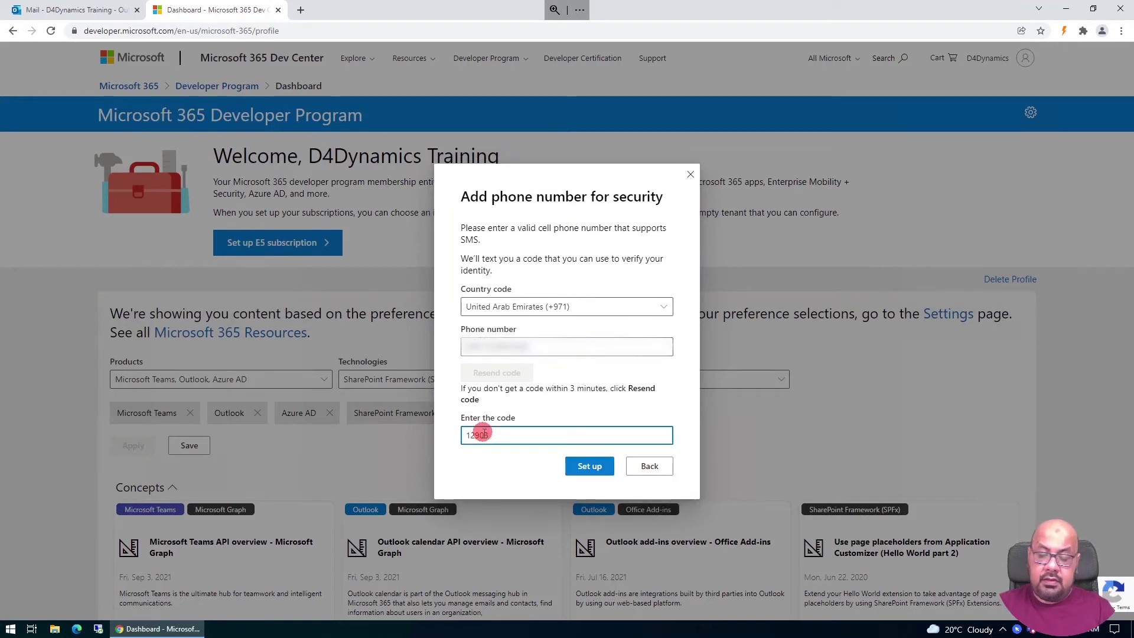
pyautogui.click(591, 466)
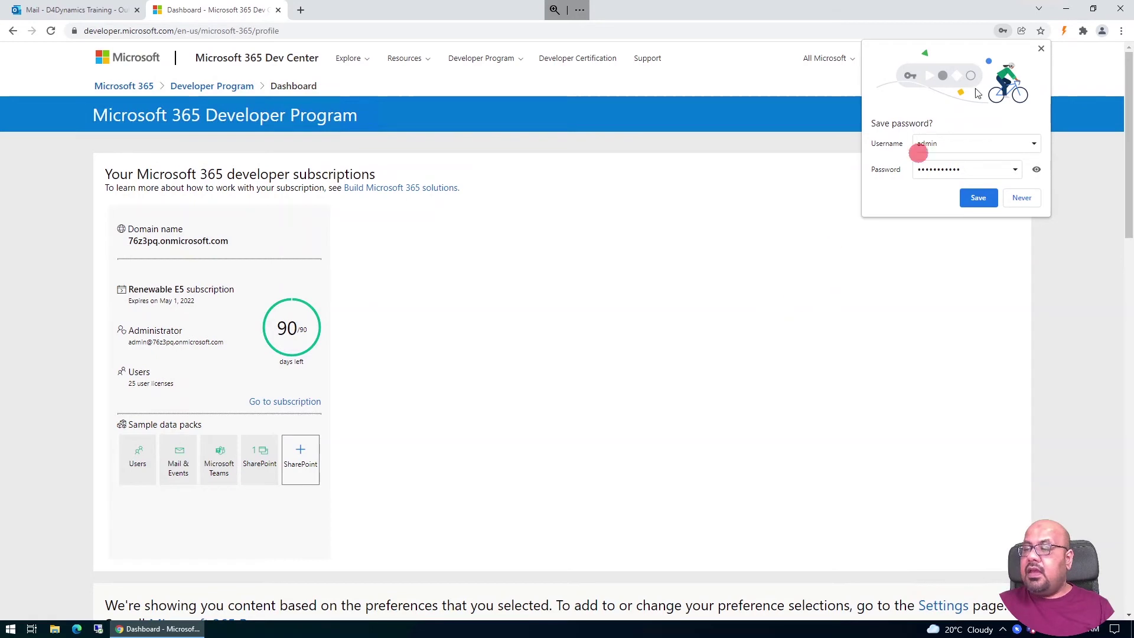
# - Dismiss Chrome's save-password prompt and select the tenant domain name on the subscription card
pyautogui.click(1041, 49)
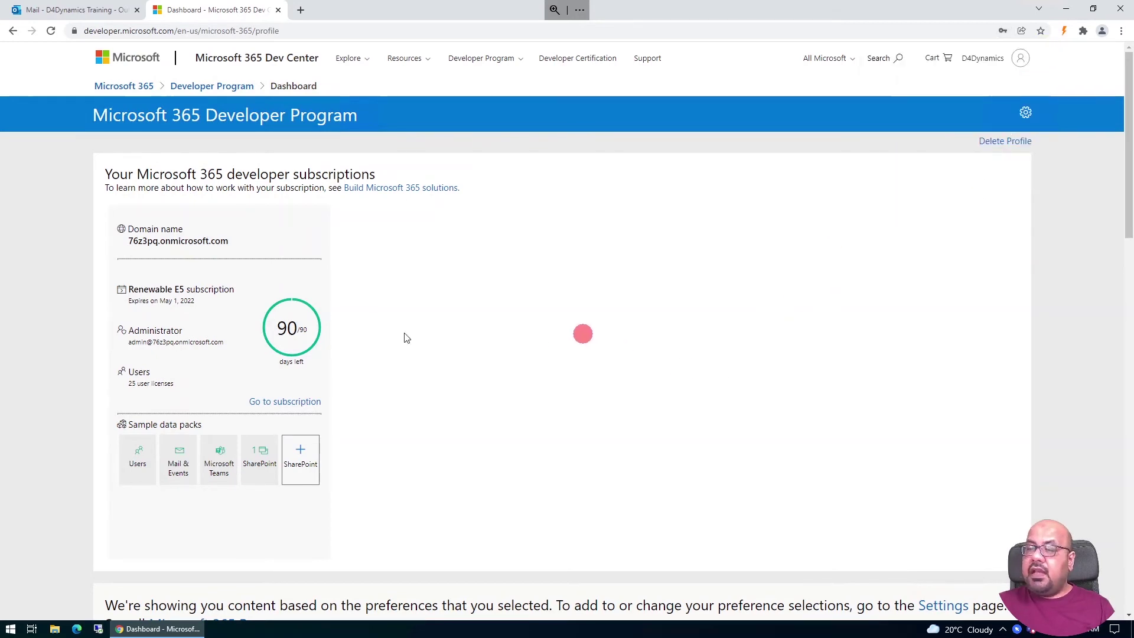
pyautogui.moveTo(120, 241); pyautogui.dragTo(235, 241)
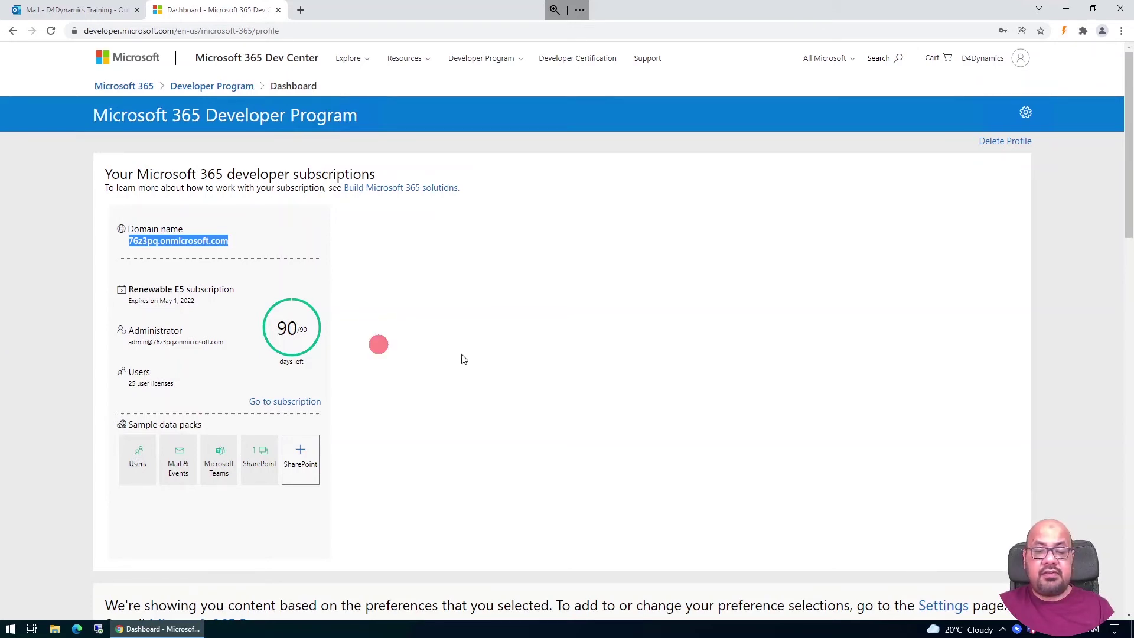
pyautogui.click(450, 376)
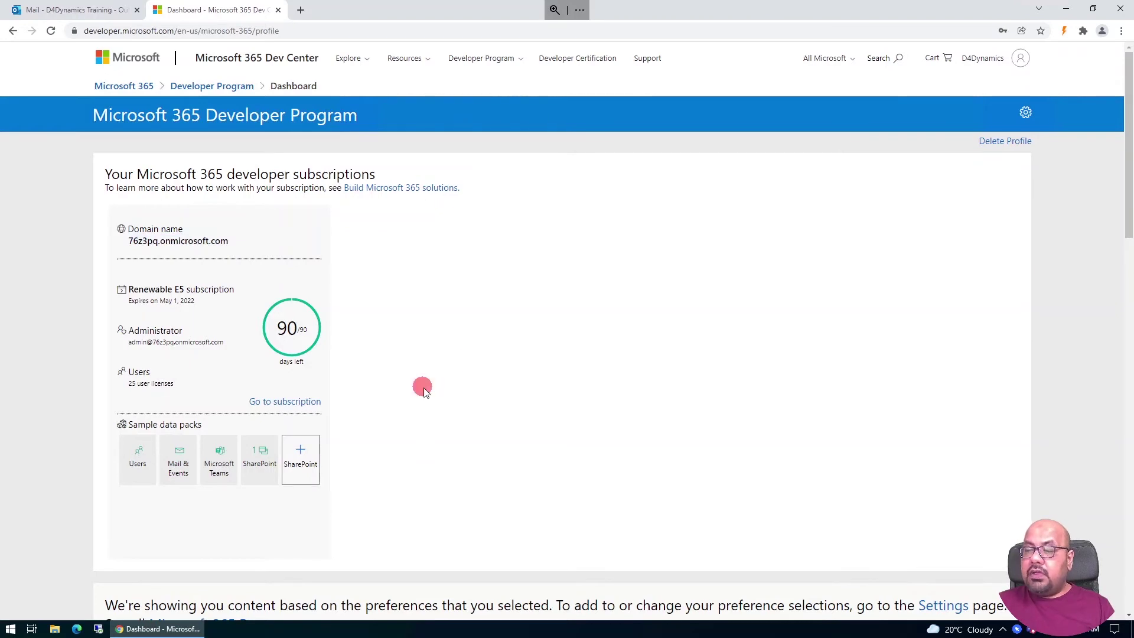
# - Go to the subscription, sign in with the admin password, and skip security setup for now
pyautogui.click(296, 401)
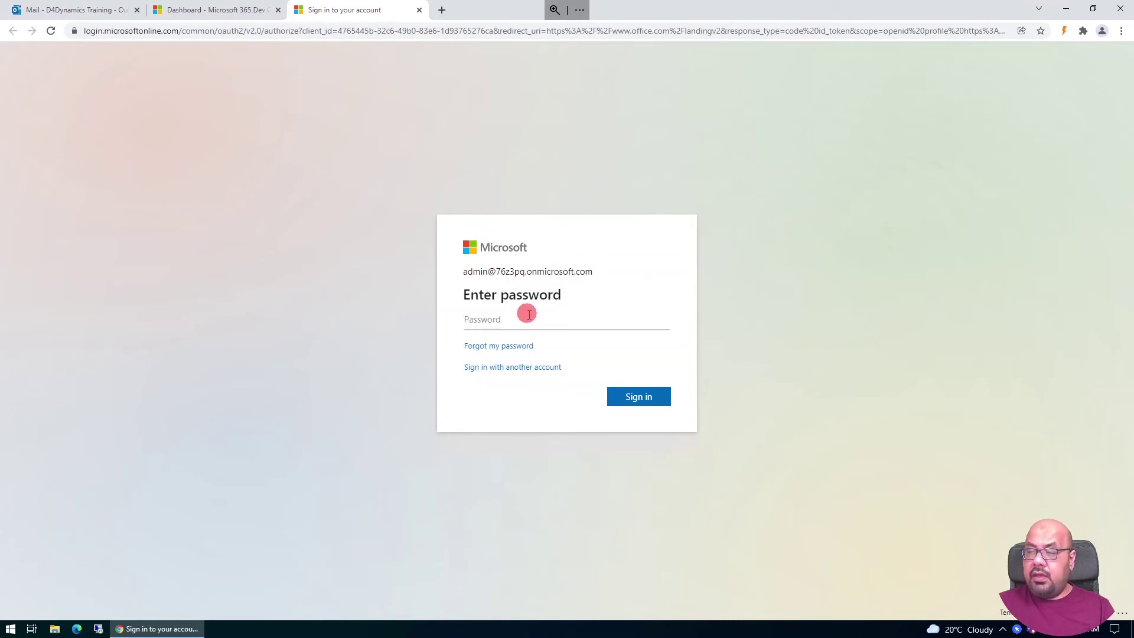
pyautogui.write('•••••')
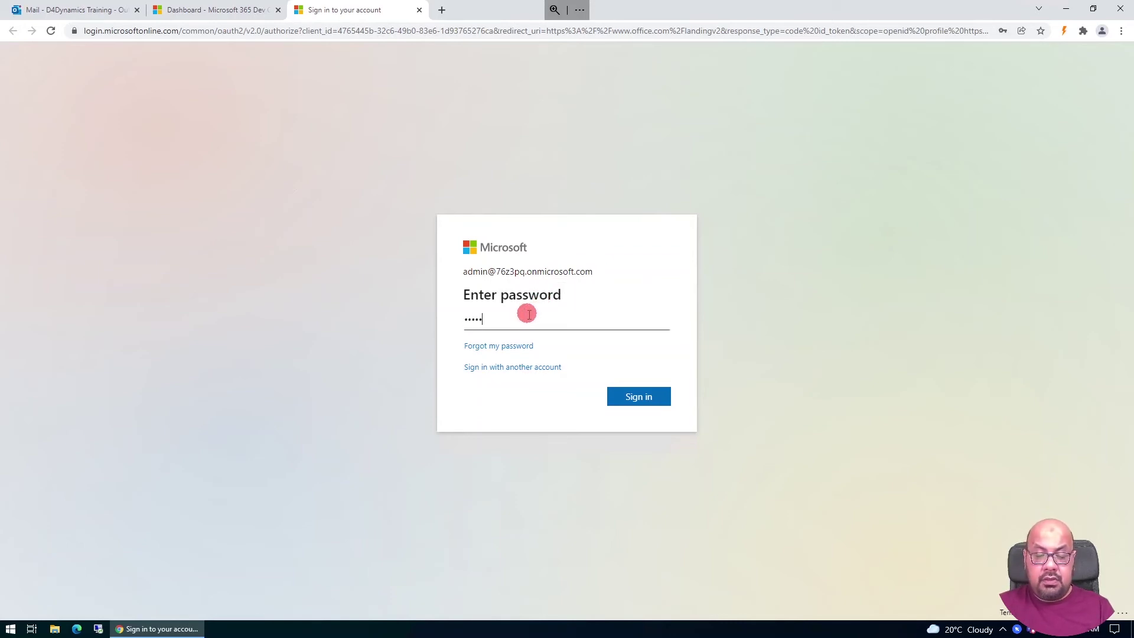
pyautogui.write('••••••')
pyautogui.press('Return')
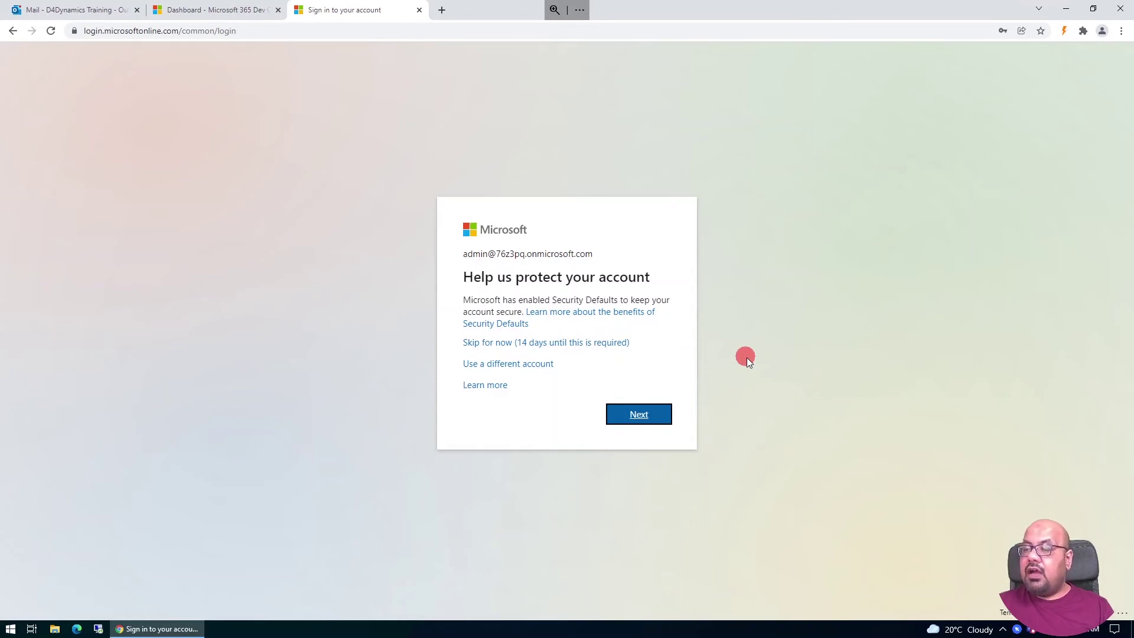
pyautogui.click(563, 344)
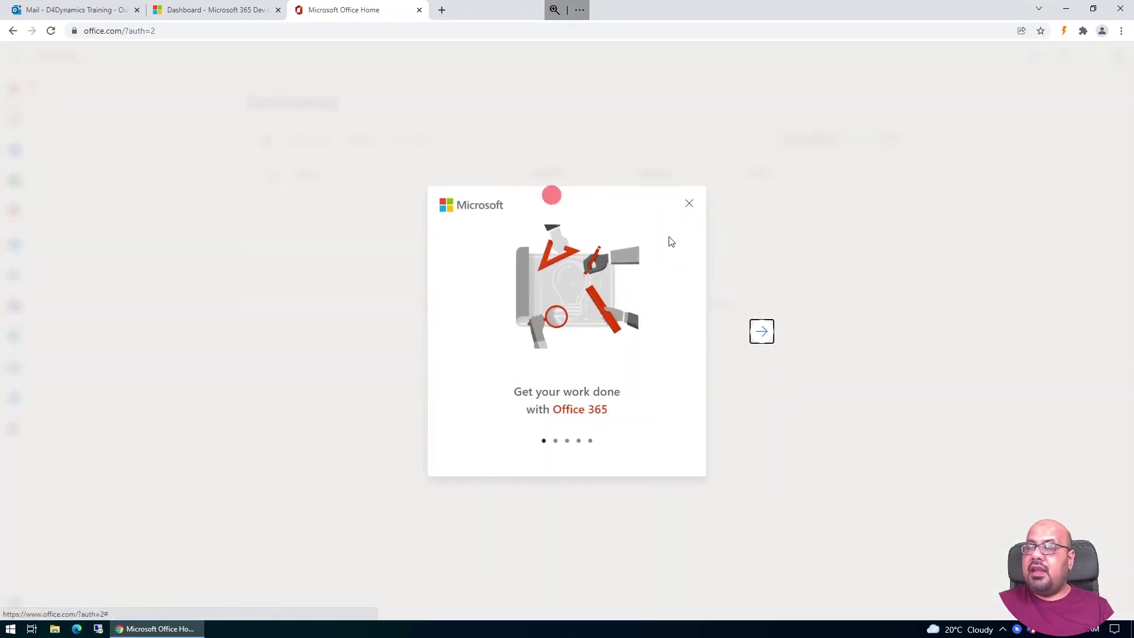
# - Close the Office 365 welcome tour and open Admin from the app launcher
pyautogui.click(239, 132)
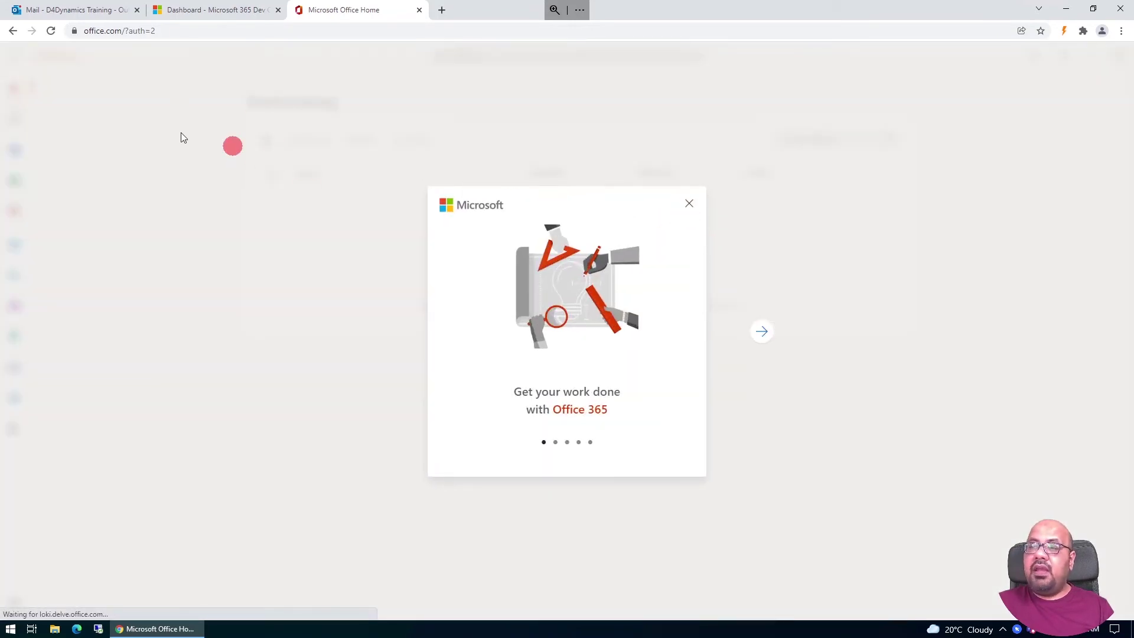
pyautogui.click(213, 133)
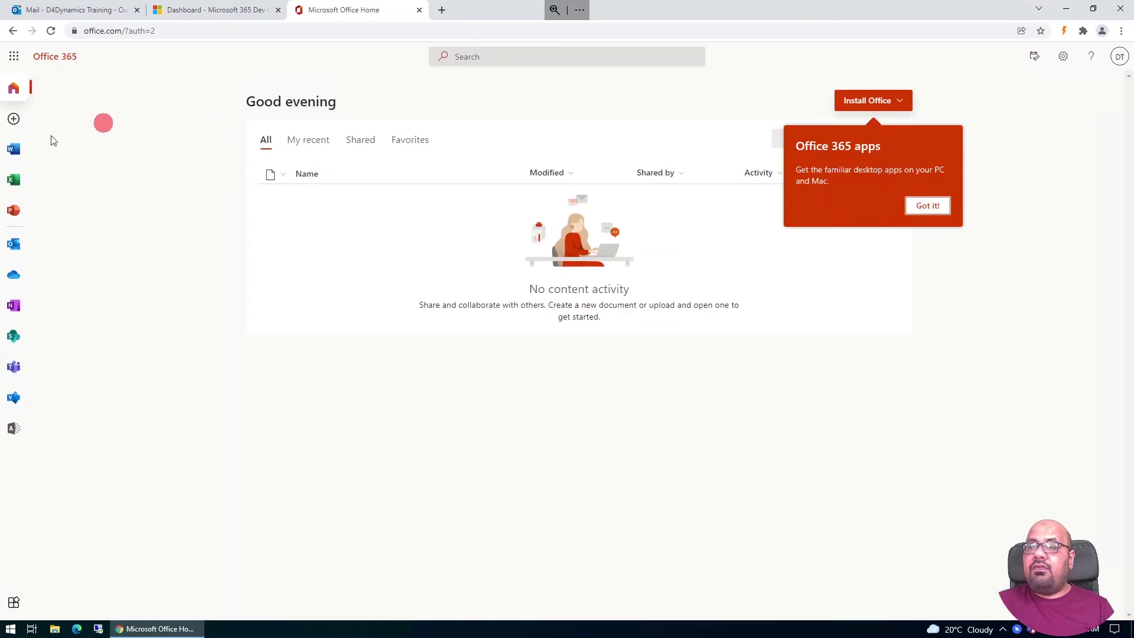
pyautogui.click(14, 56)
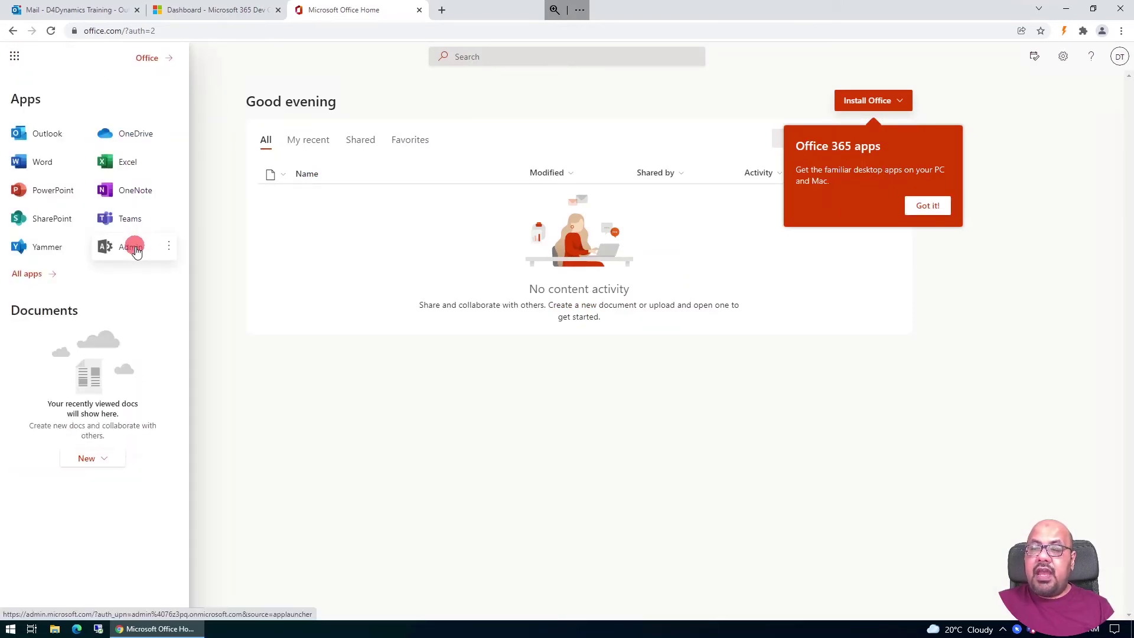
pyautogui.click(133, 248)
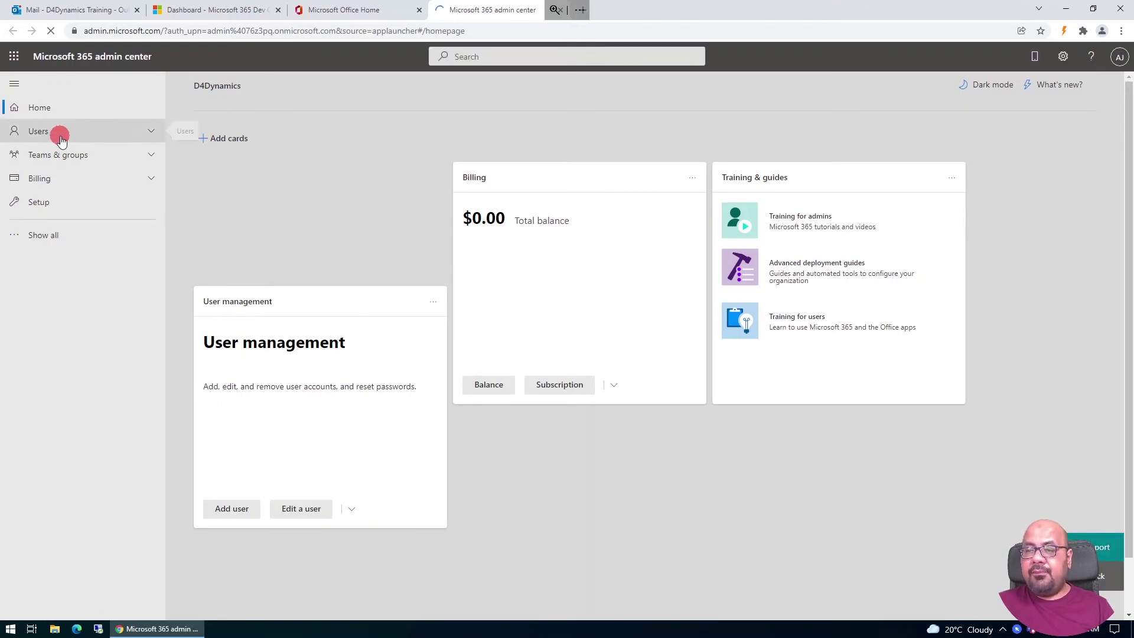
# - Review the tenant's Active users list, then sign out of the current admin account
pyautogui.click(62, 136)
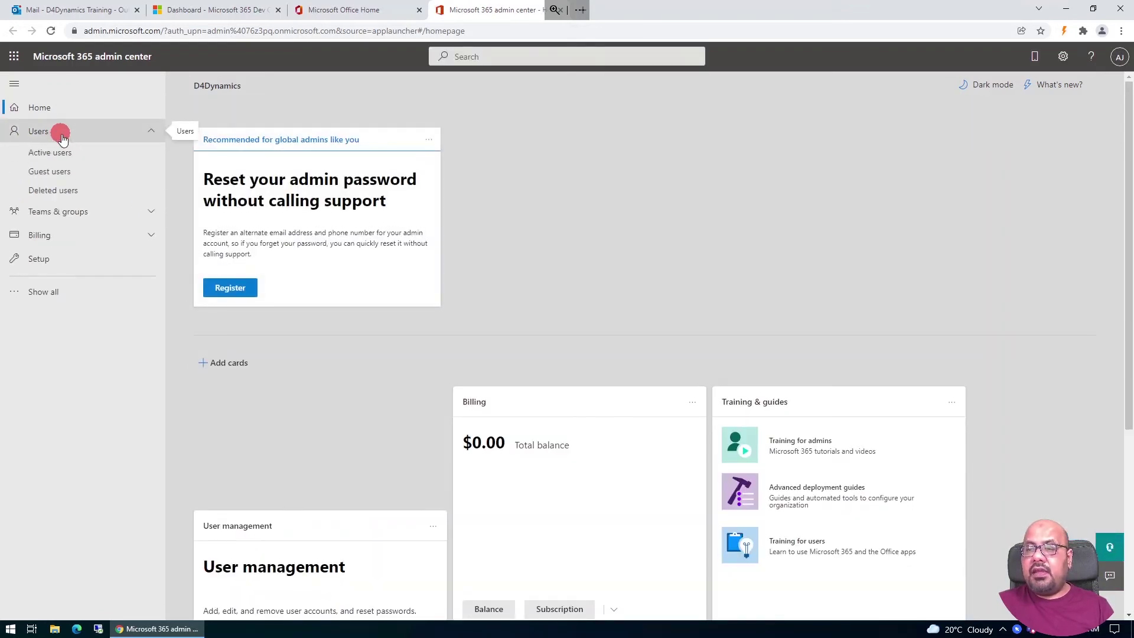
pyautogui.click(51, 155)
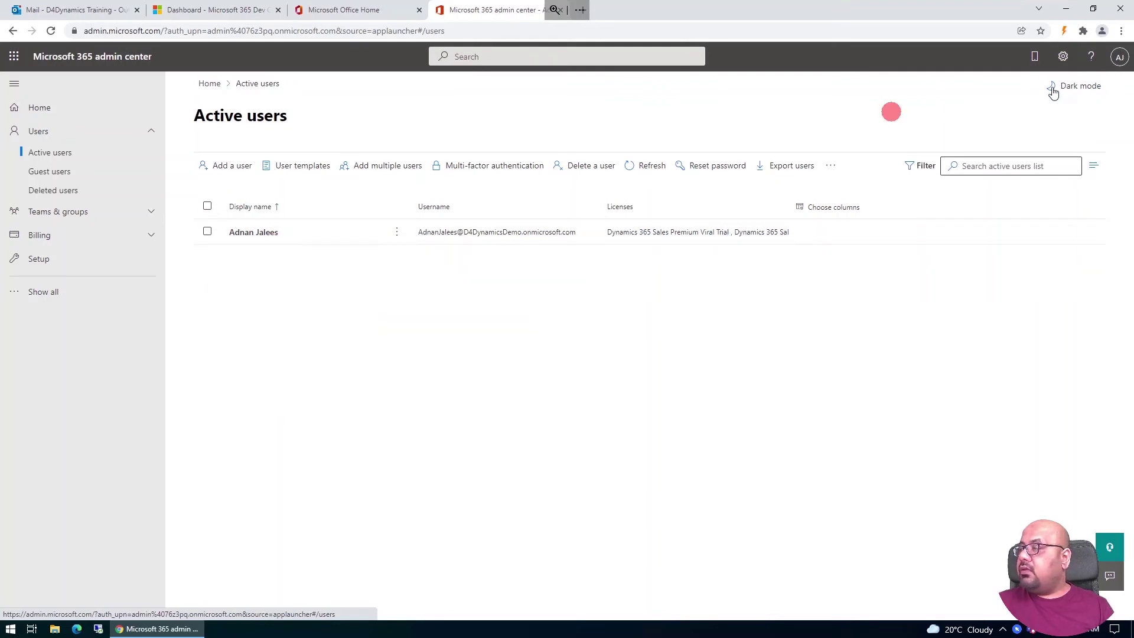
pyautogui.click(1120, 56)
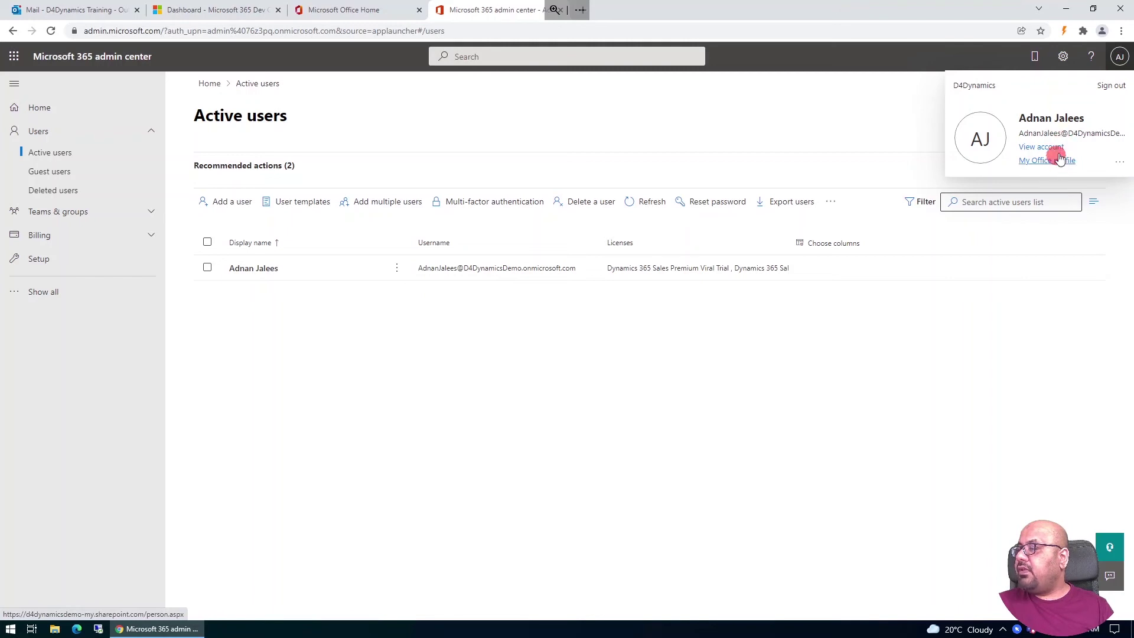
pyautogui.click(1115, 86)
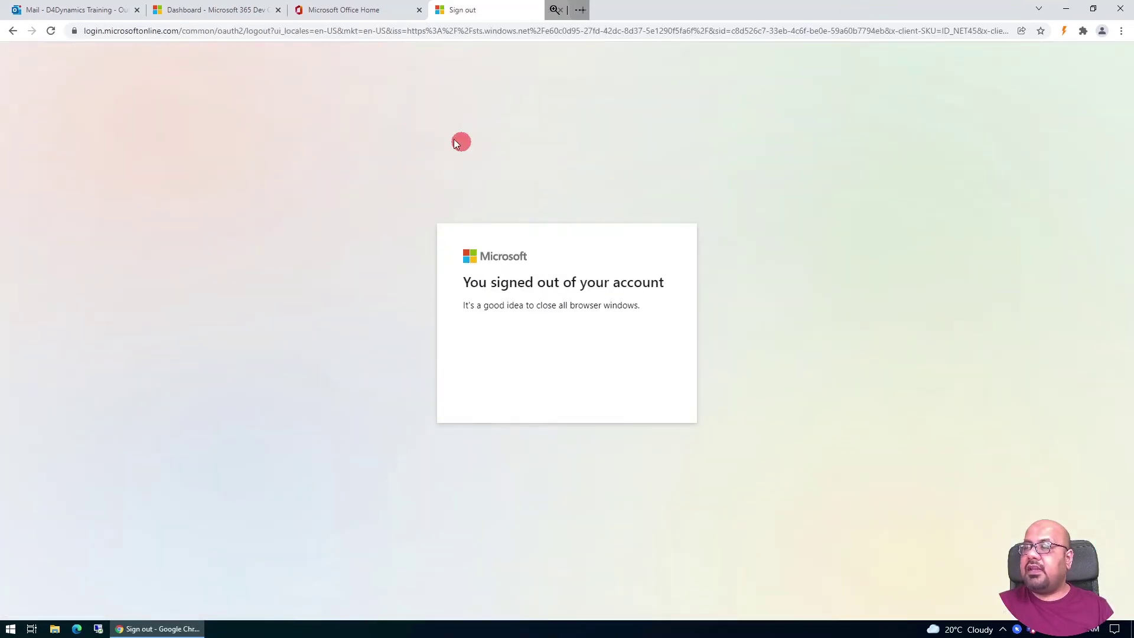
# - Go to admin.microsoft.com and sign in as the developer tenant admin, skipping security setup
pyautogui.click(373, 13)
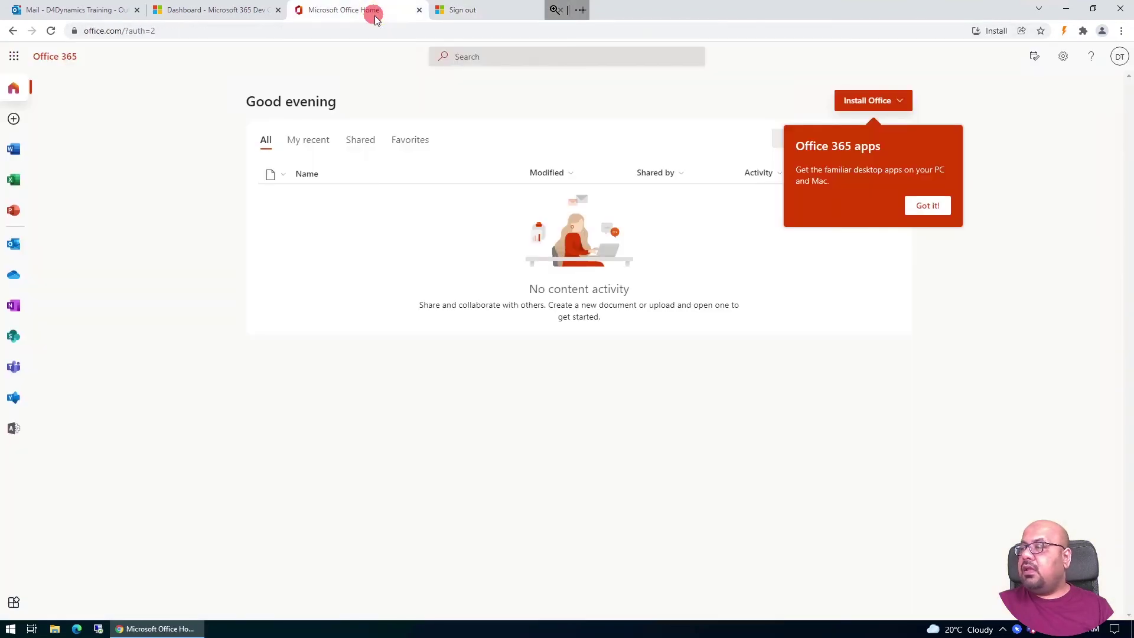
pyautogui.click(463, 12)
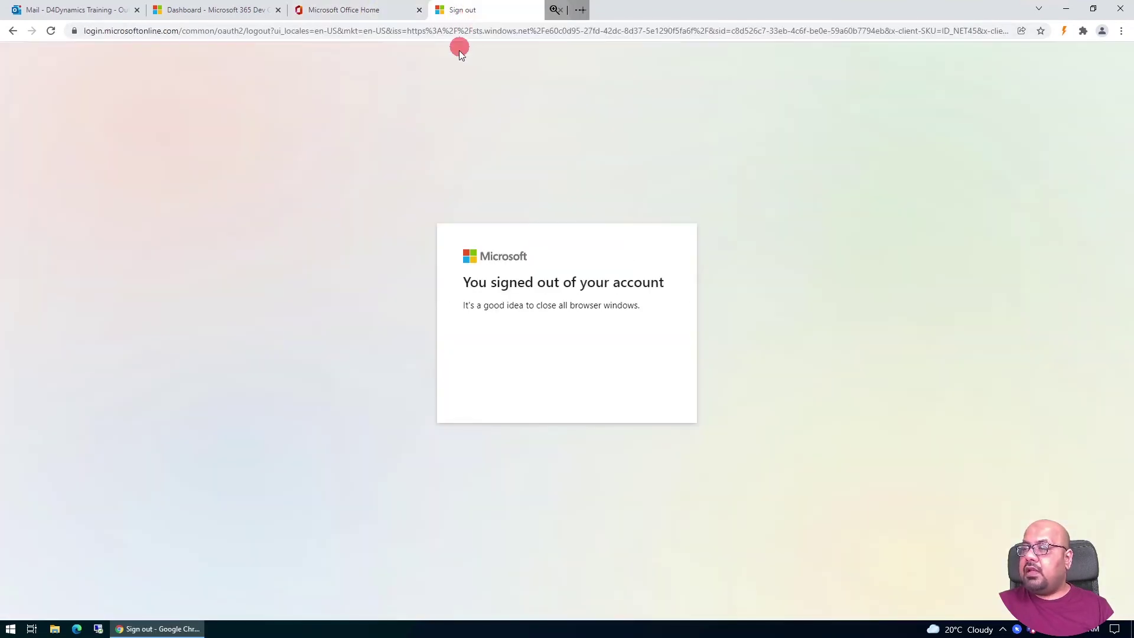
pyautogui.click(455, 33)
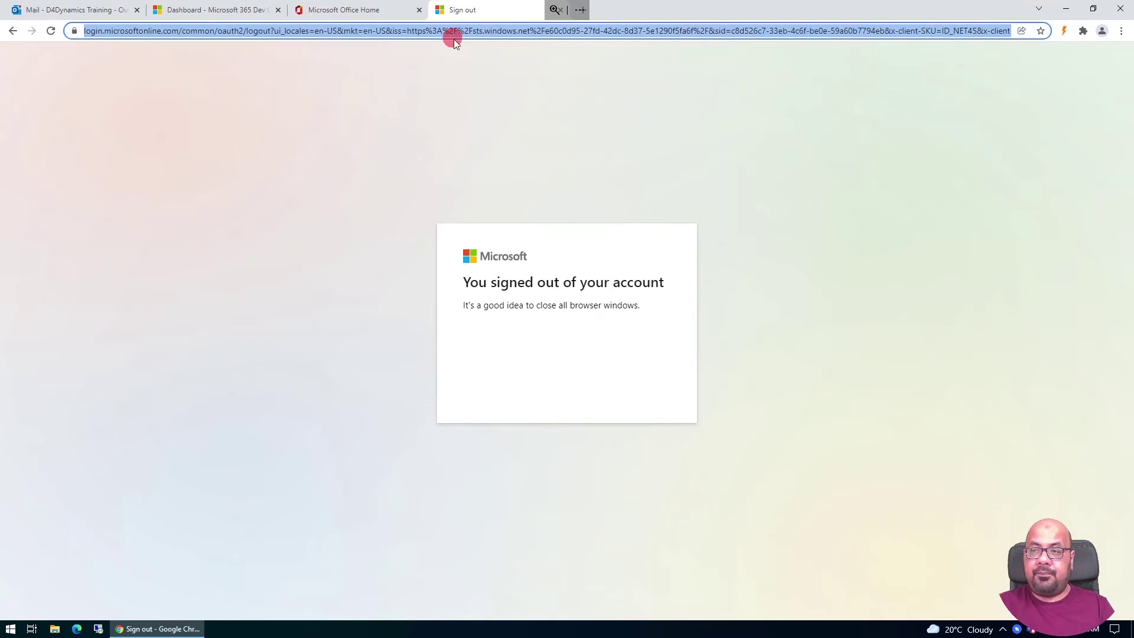
pyautogui.write('admin')
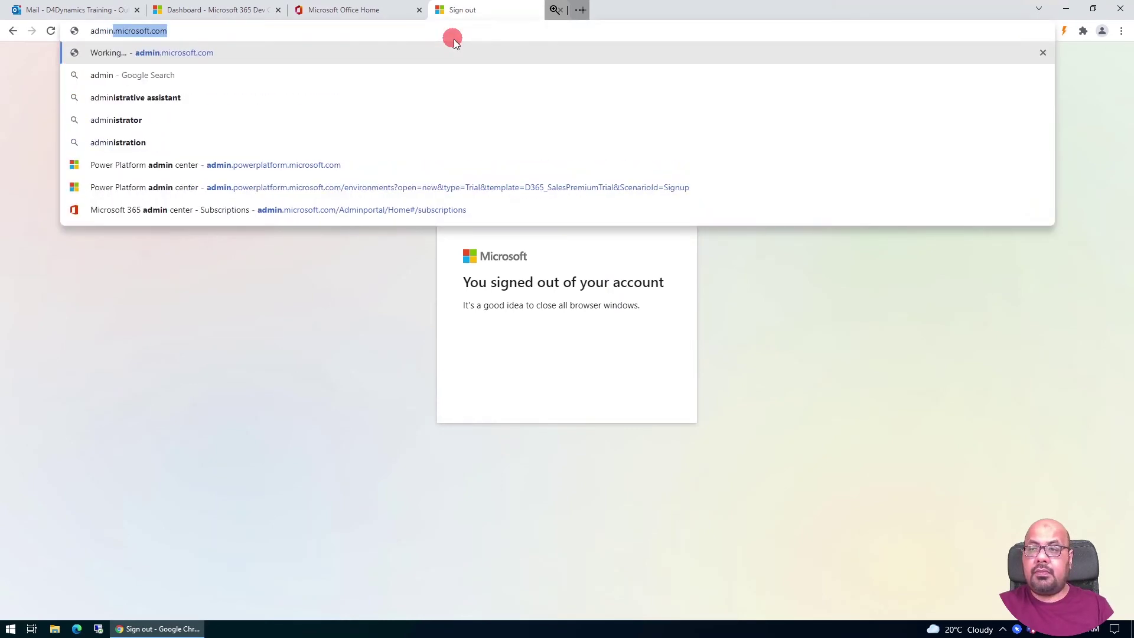
pyautogui.press('Return')
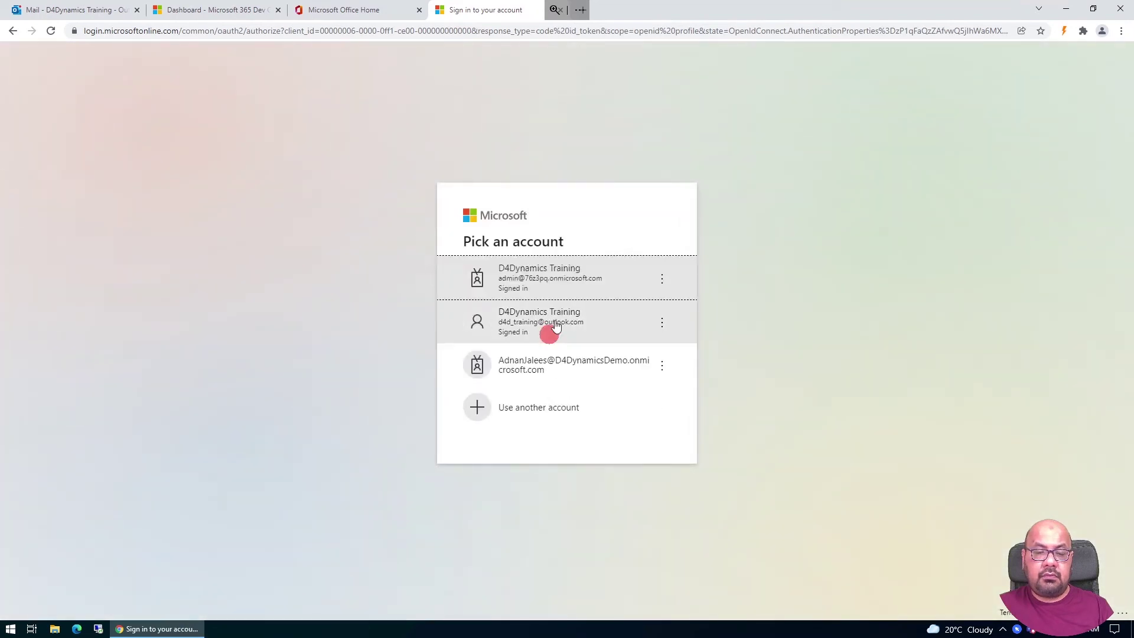
pyautogui.click(558, 319)
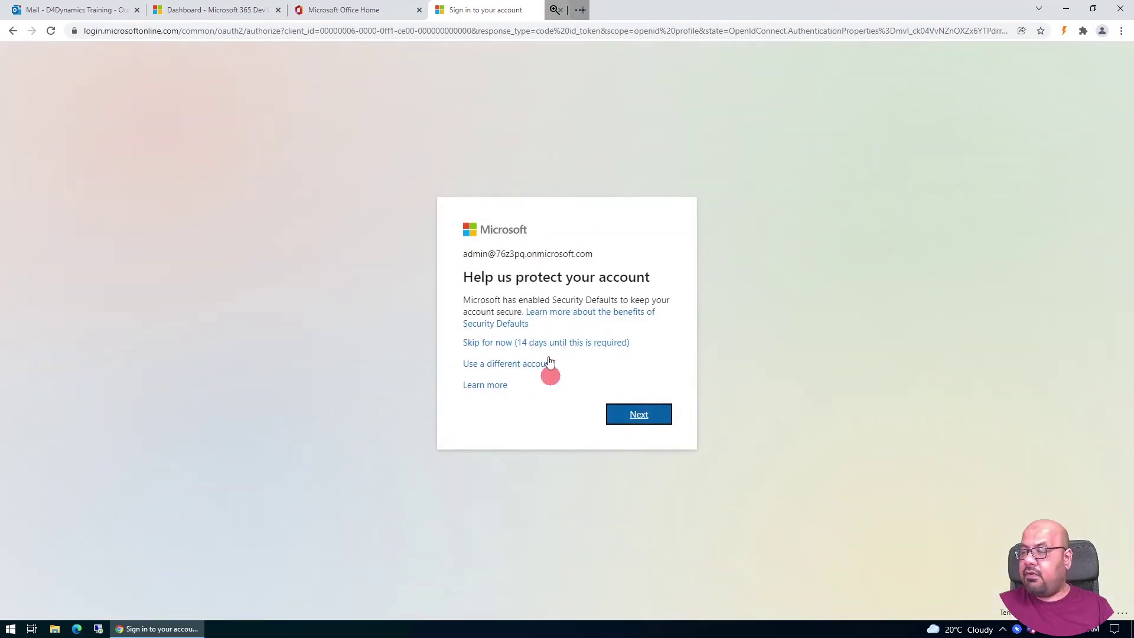
pyautogui.click(555, 343)
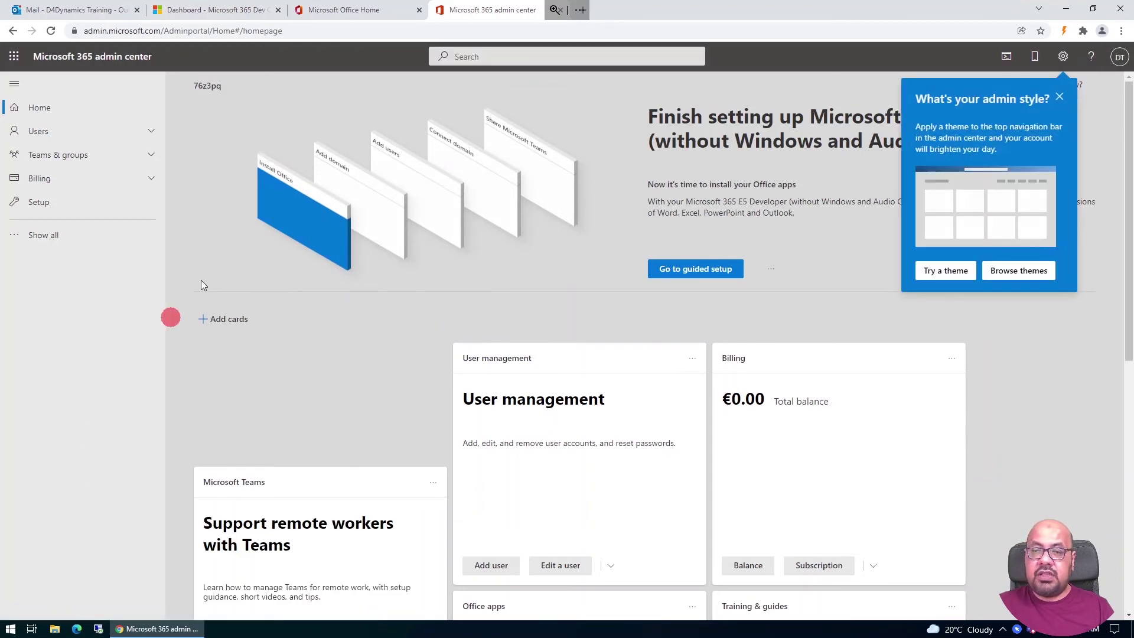
# - Browse the developer tenant's active users, then open Billing > Your products
pyautogui.click(72, 135)
pyautogui.click(59, 153)
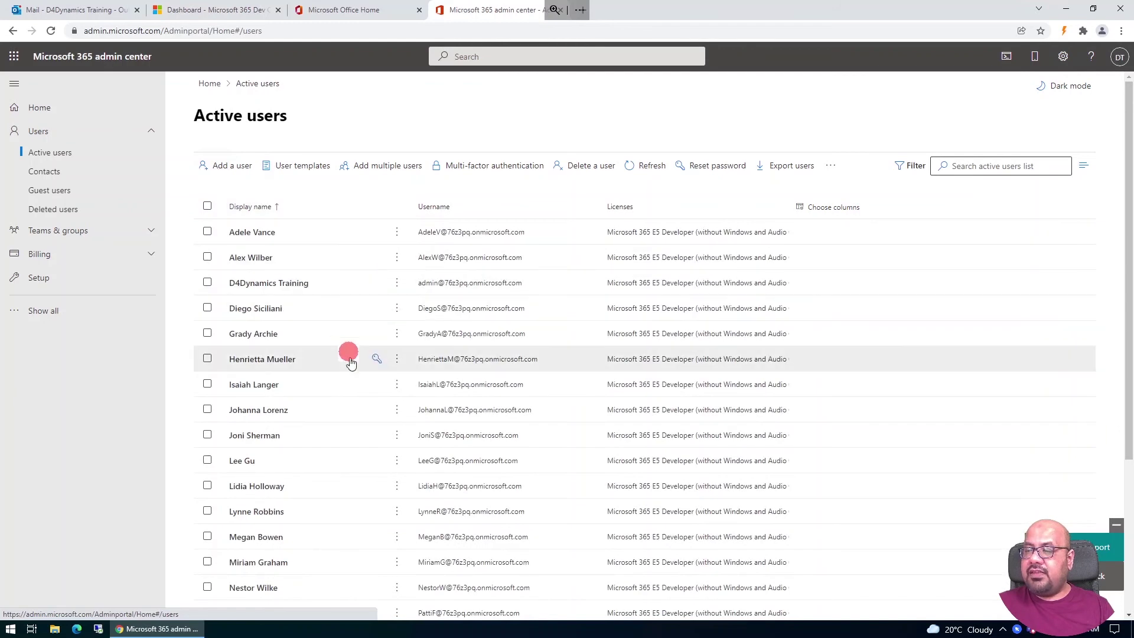
pyautogui.scroll(-3, 348, 413)
pyautogui.scroll(3, 354, 305)
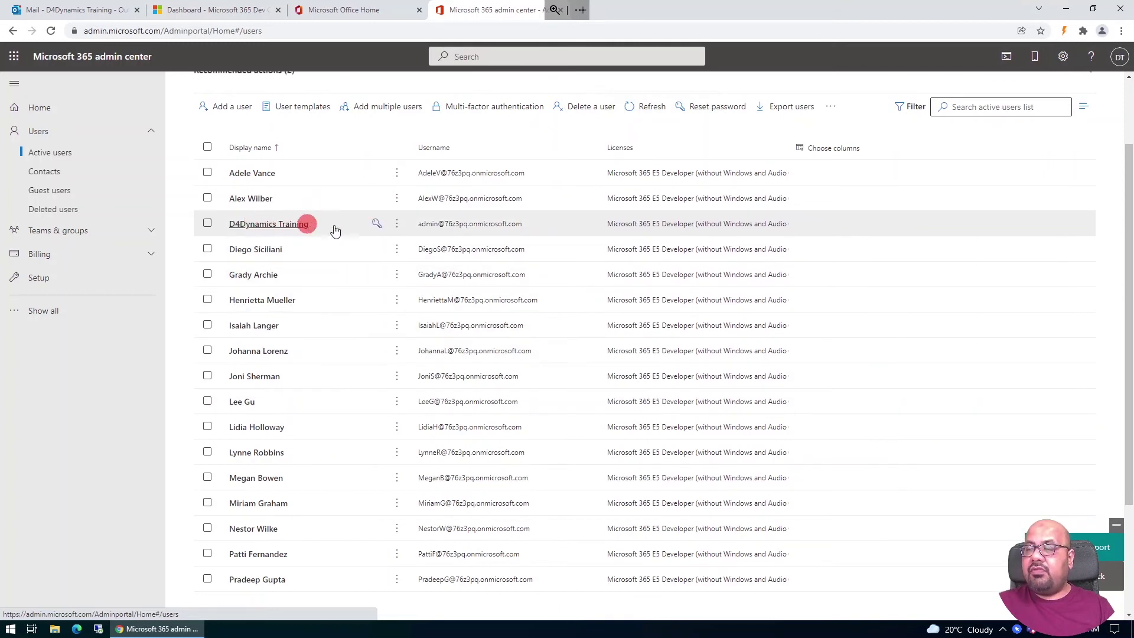
pyautogui.click(59, 252)
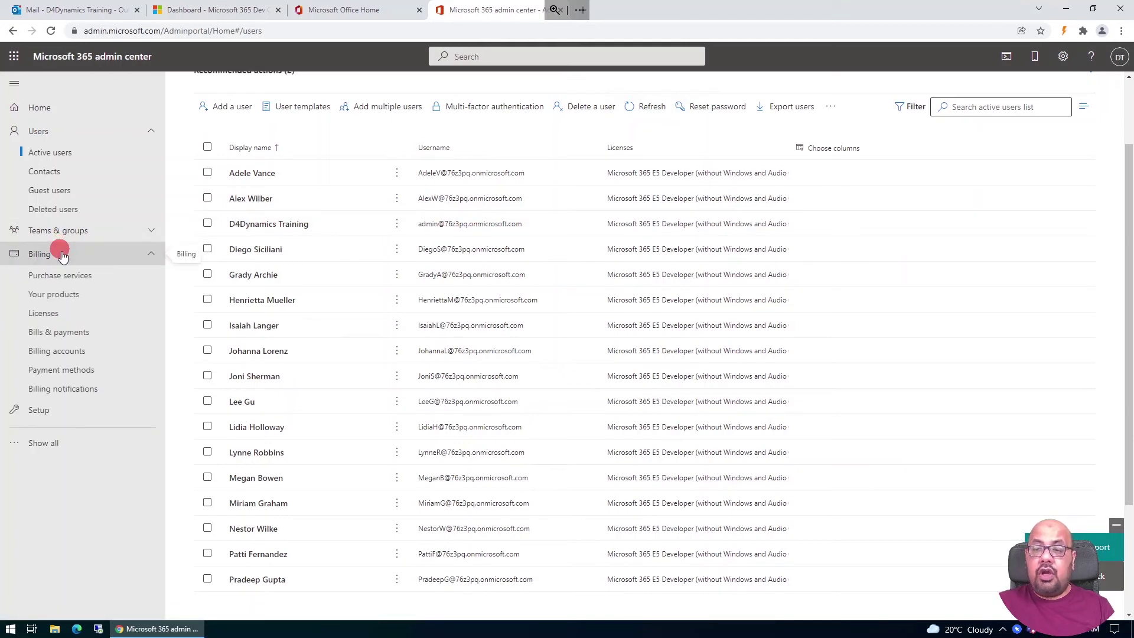
pyautogui.click(81, 294)
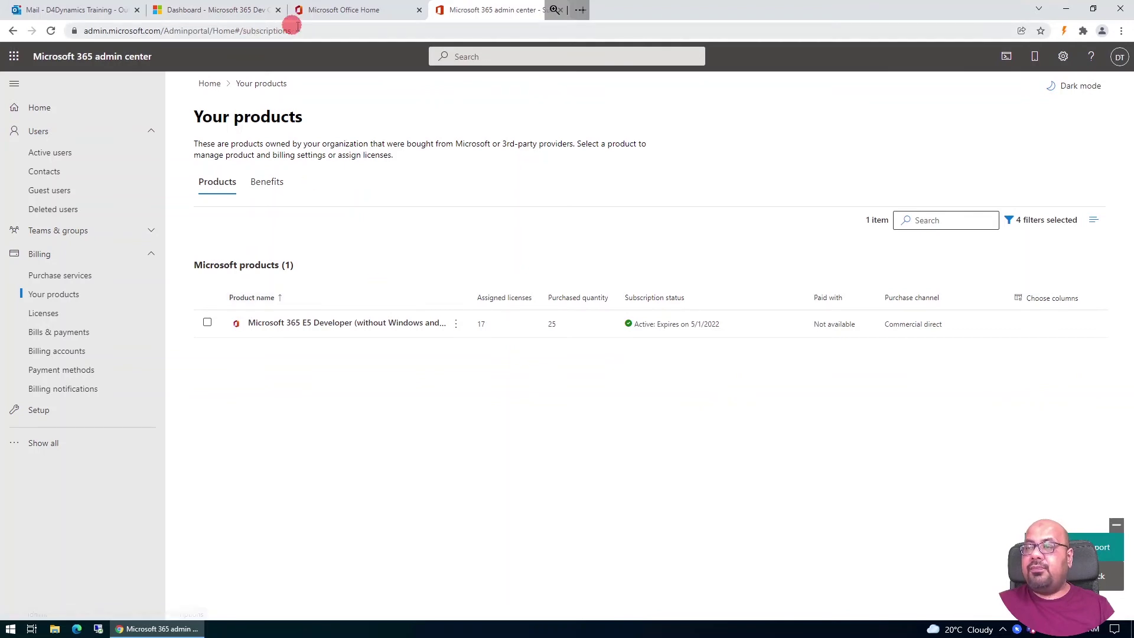
# - Launch Outlook from the Office apps list, skipping security setup and declining to stay signed in
pyautogui.click(316, 20)
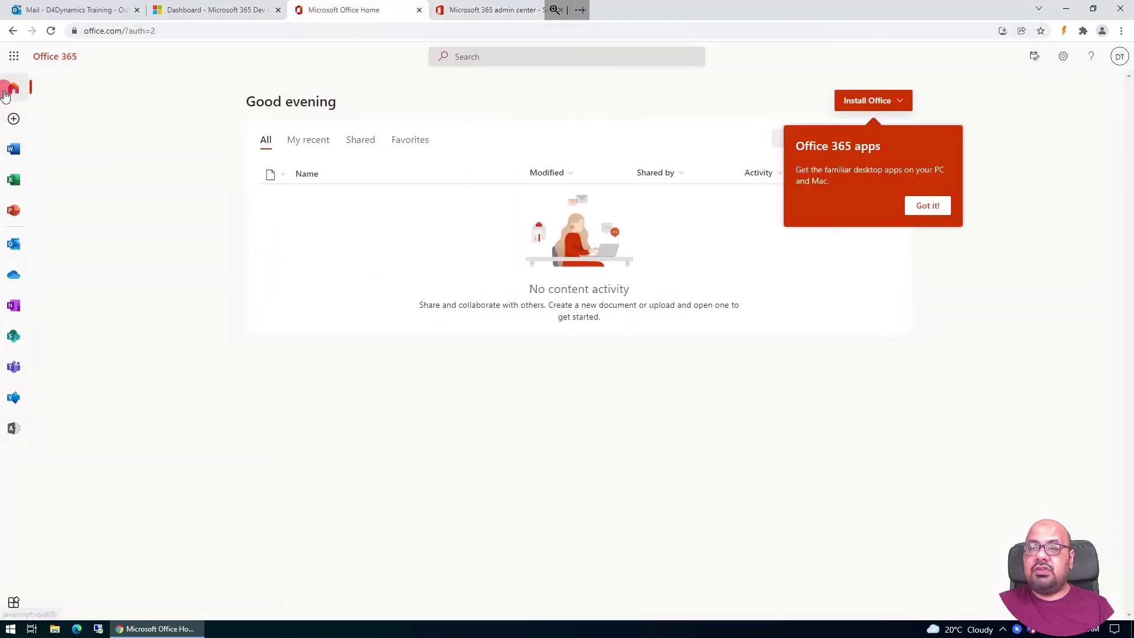
pyautogui.click(15, 58)
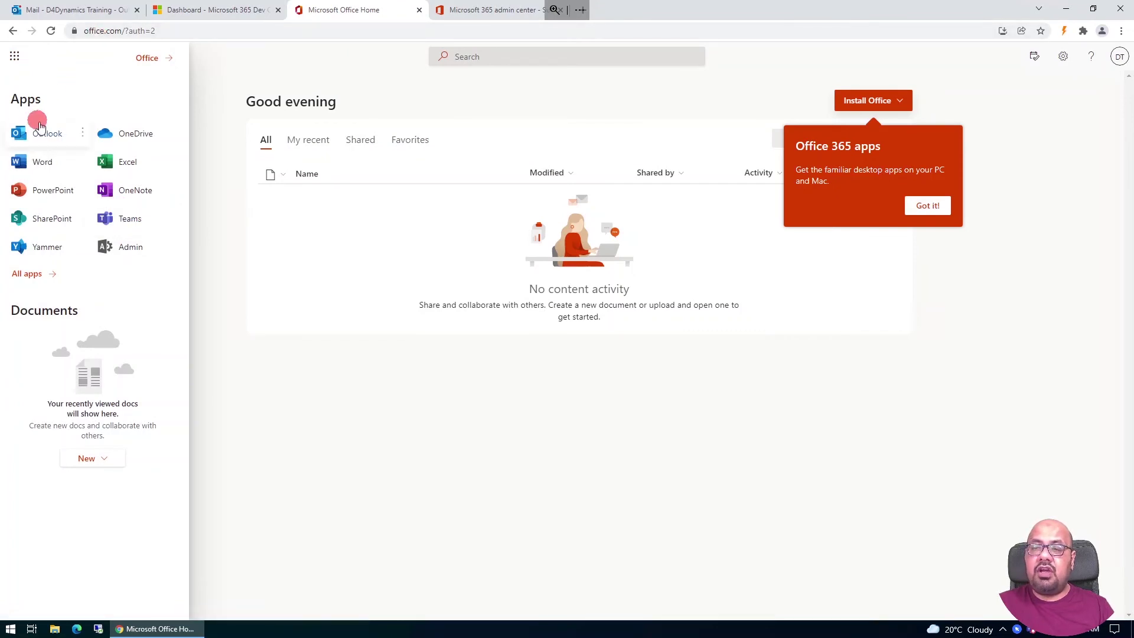
pyautogui.click(39, 126)
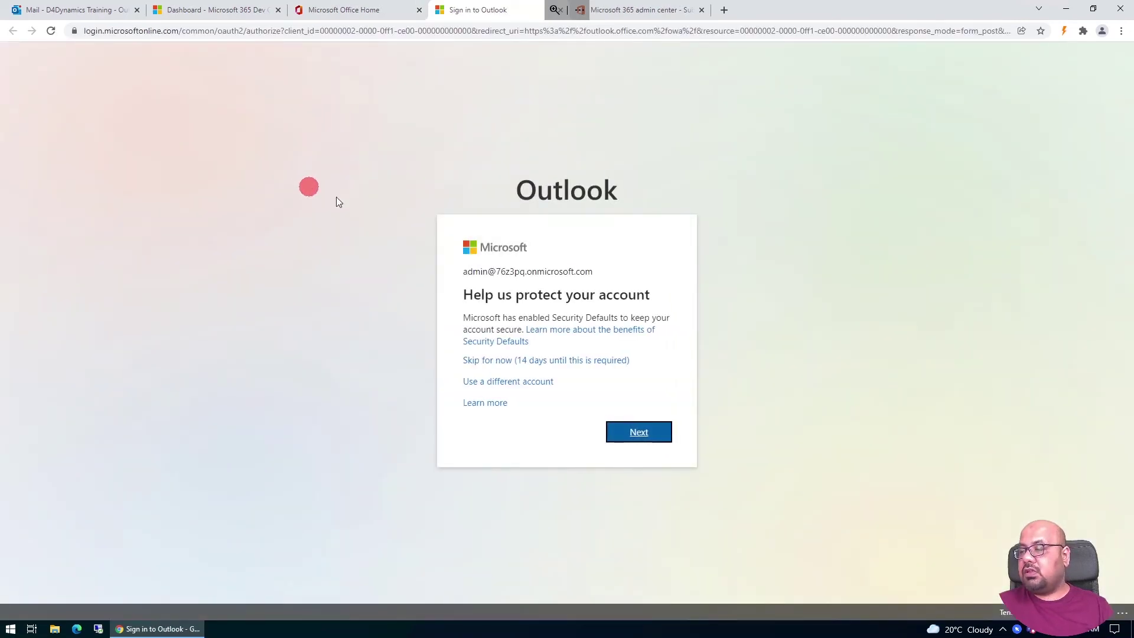
pyautogui.click(550, 363)
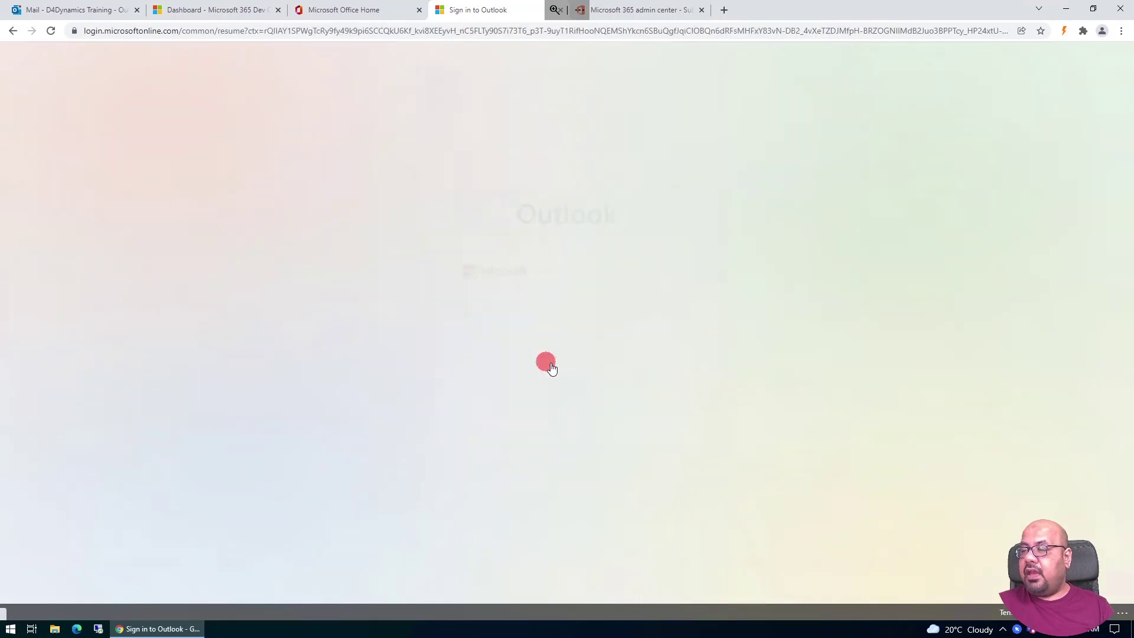
pyautogui.click(559, 406)
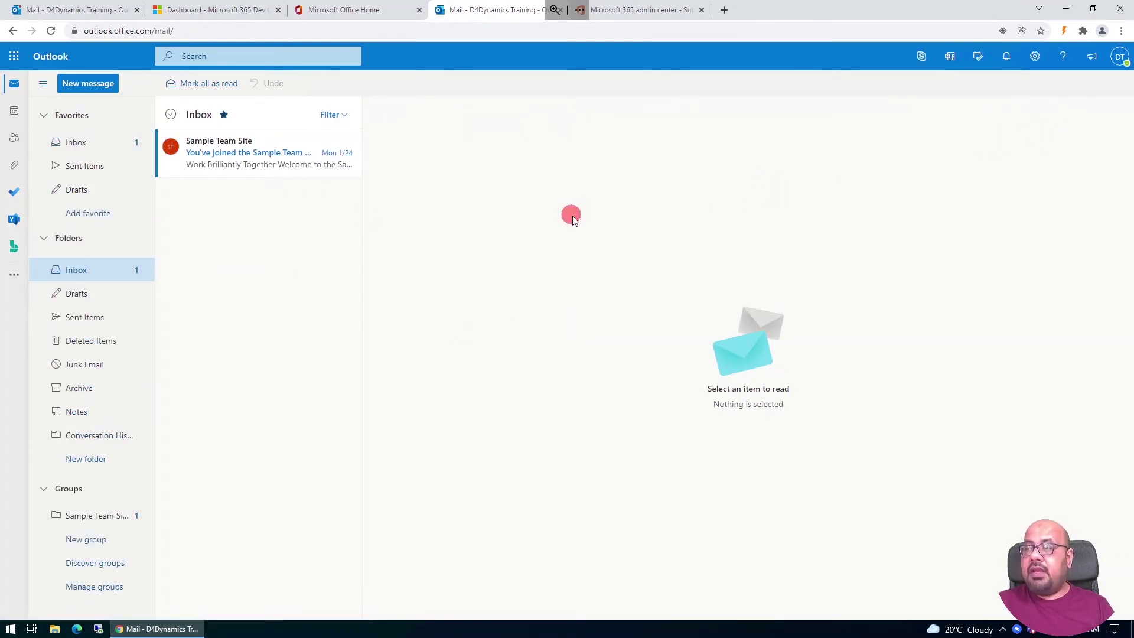
# - Return to the admin center and open the admin user's details from Active users
pyautogui.click(334, 21)
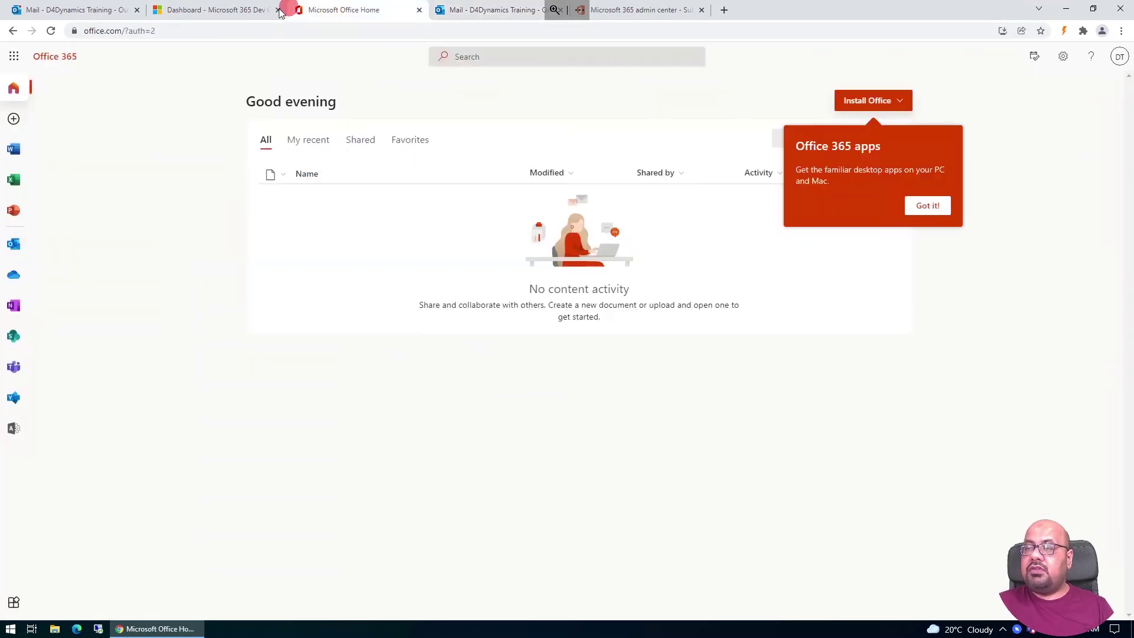
pyautogui.click(491, 14)
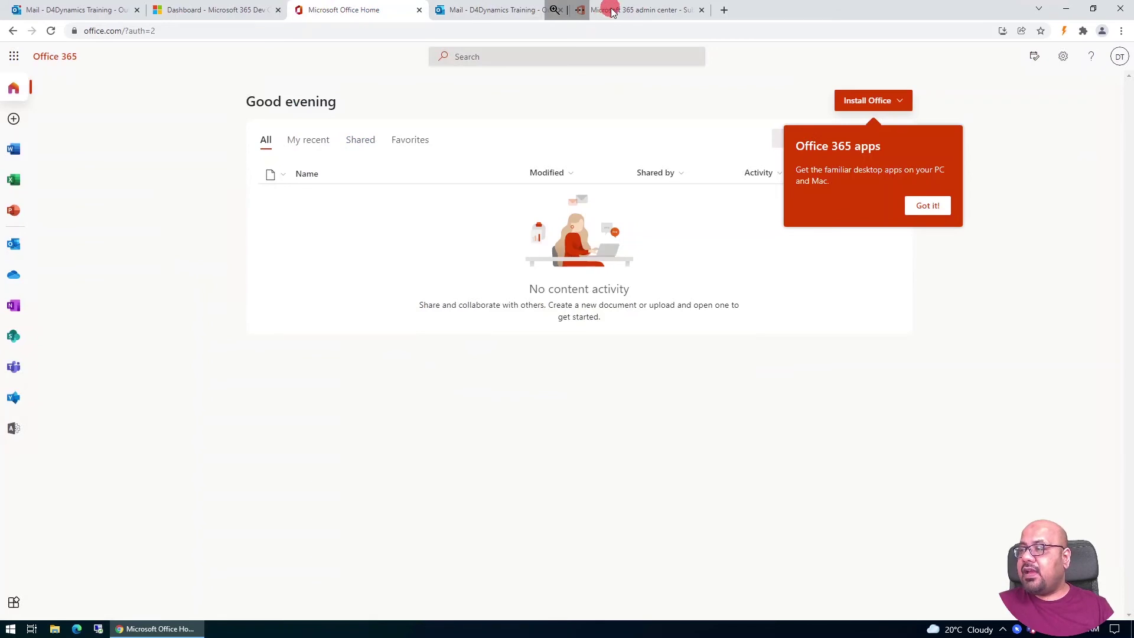
pyautogui.click(606, 11)
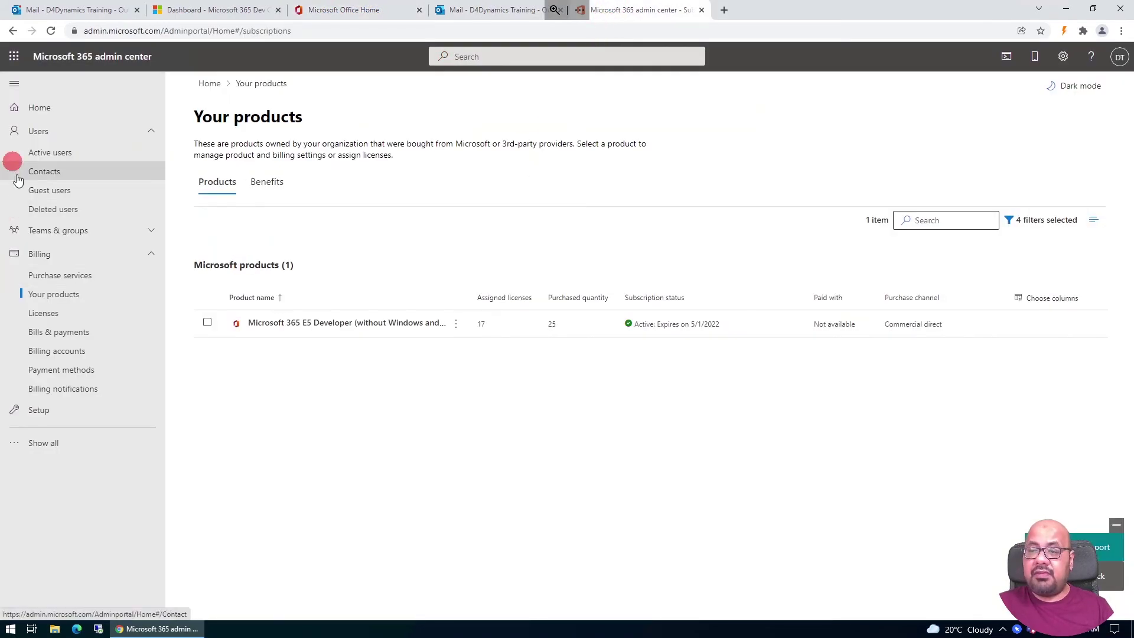
pyautogui.click(55, 157)
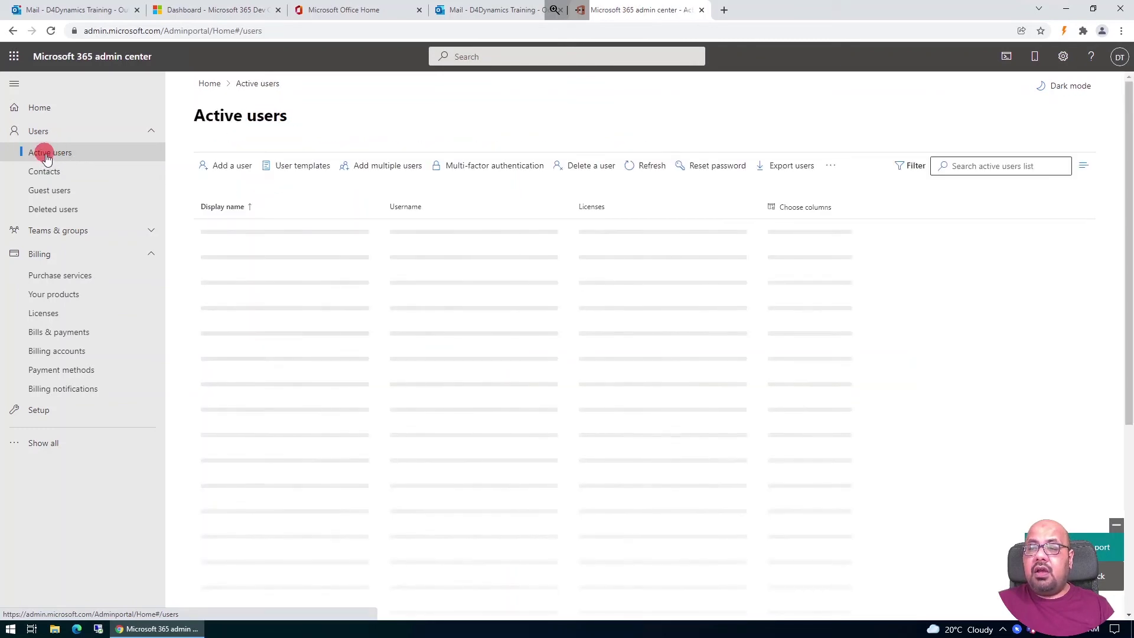
pyautogui.click(122, 253)
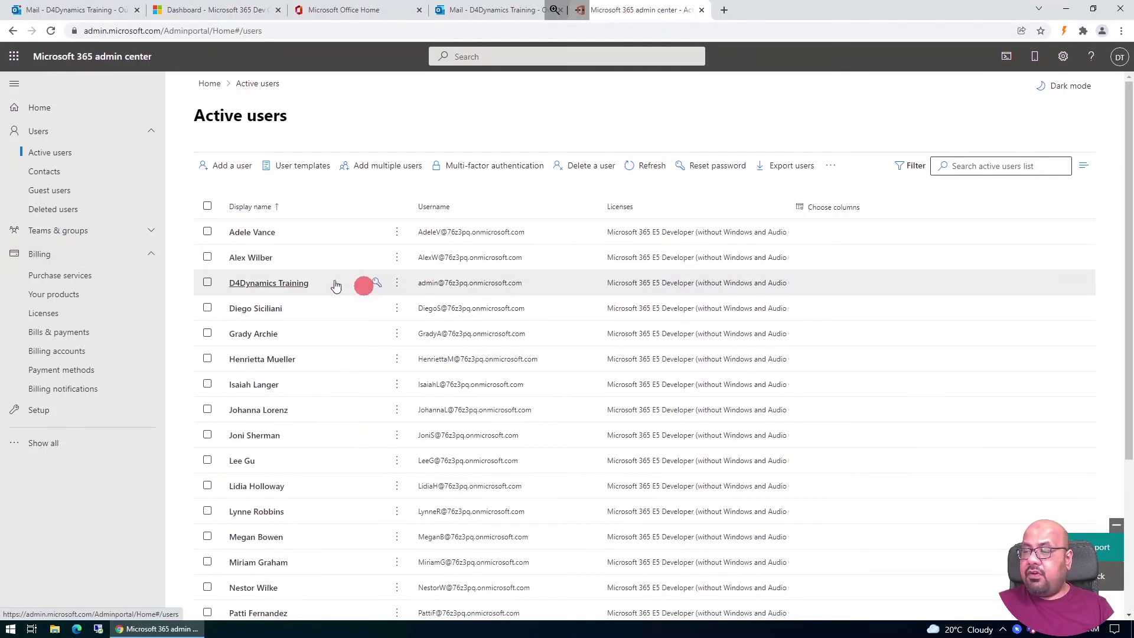
pyautogui.click(299, 283)
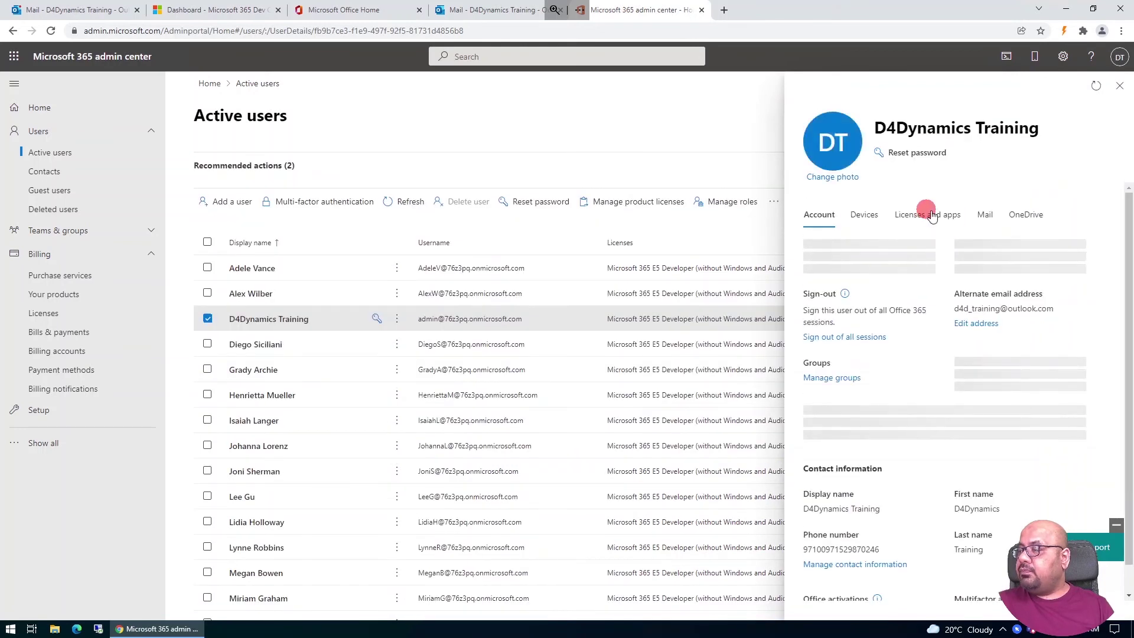
# - Show the admin user's Licenses and apps and scroll through the 61 included E5 Developer apps
pyautogui.click(926, 216)
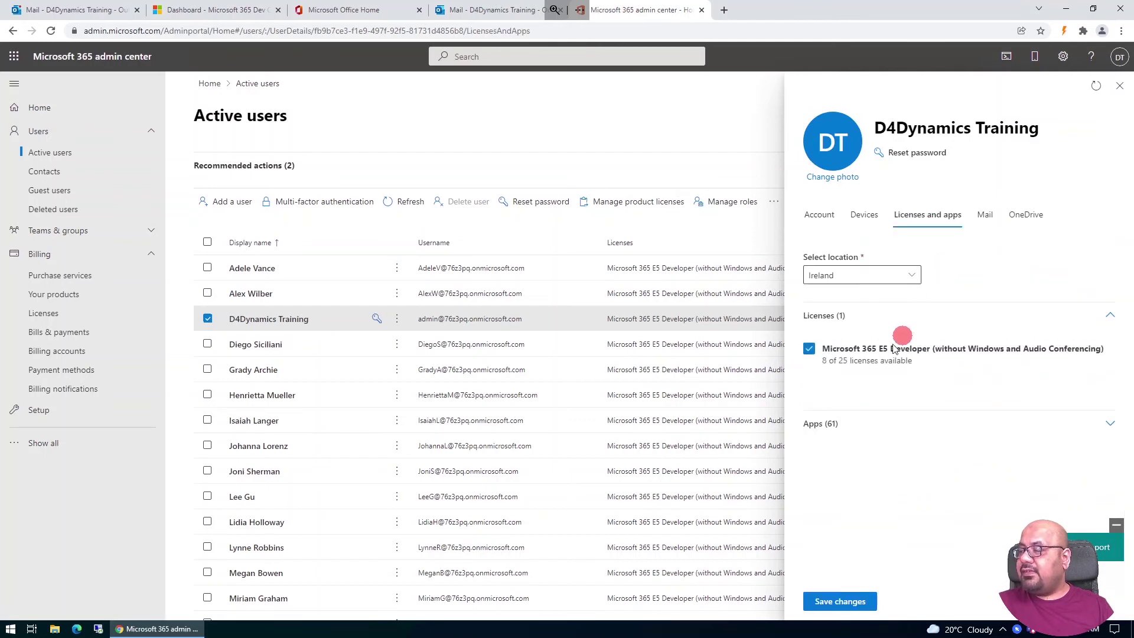
pyautogui.click(820, 426)
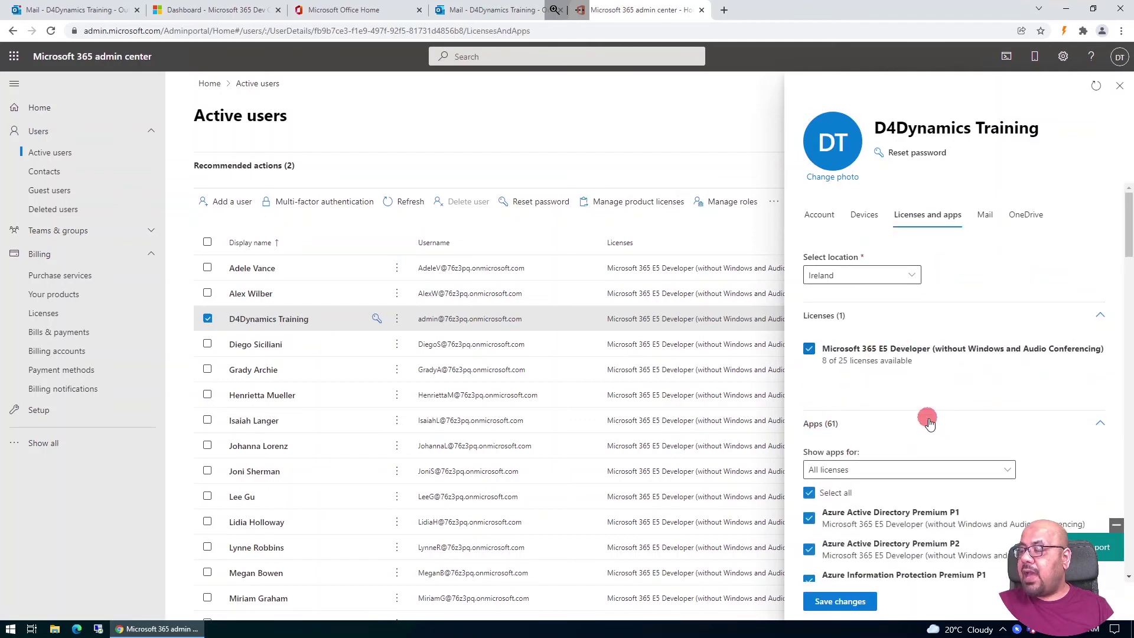
pyautogui.scroll(-3, 929, 418)
pyautogui.scroll(-6, 886, 467)
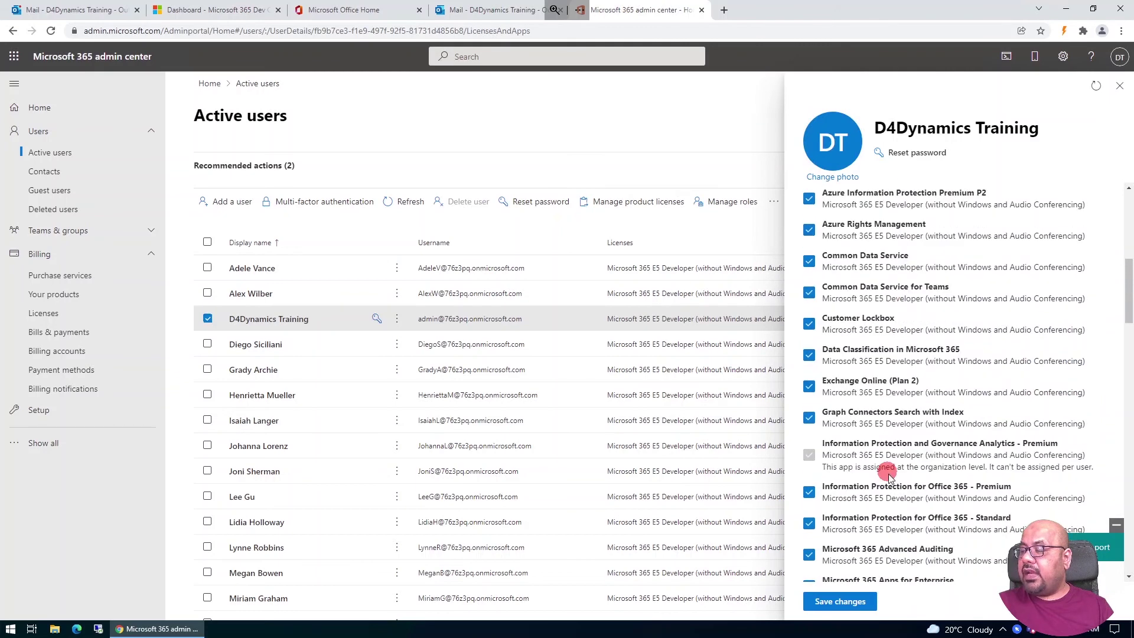
pyautogui.scroll(4, 904, 455)
pyautogui.scroll(4, 906, 454)
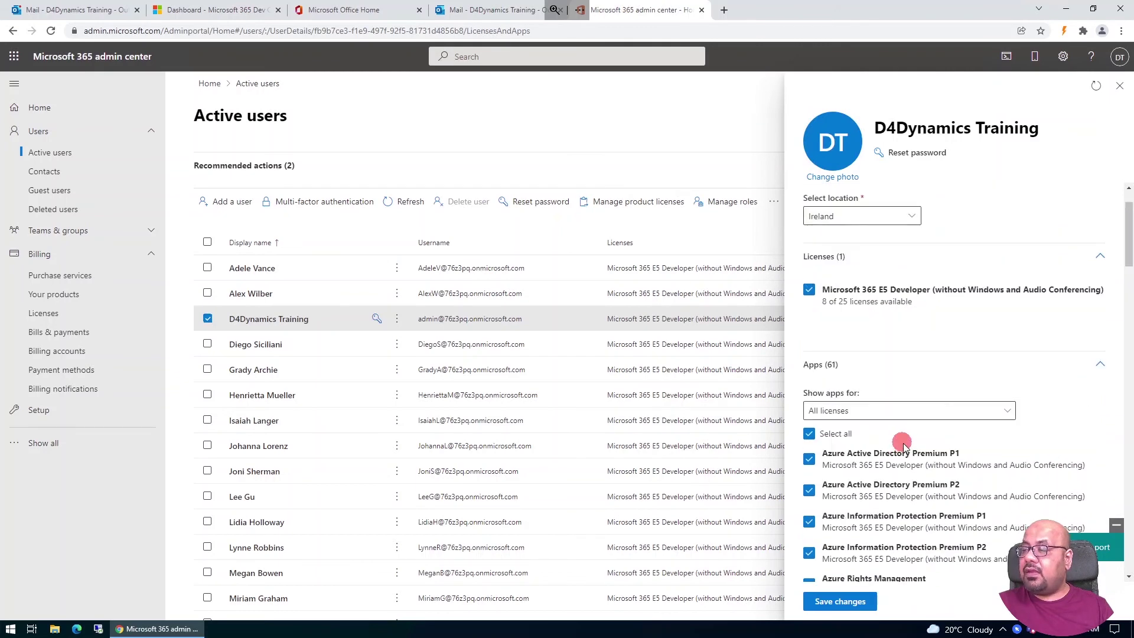
pyautogui.scroll(-2, 904, 448)
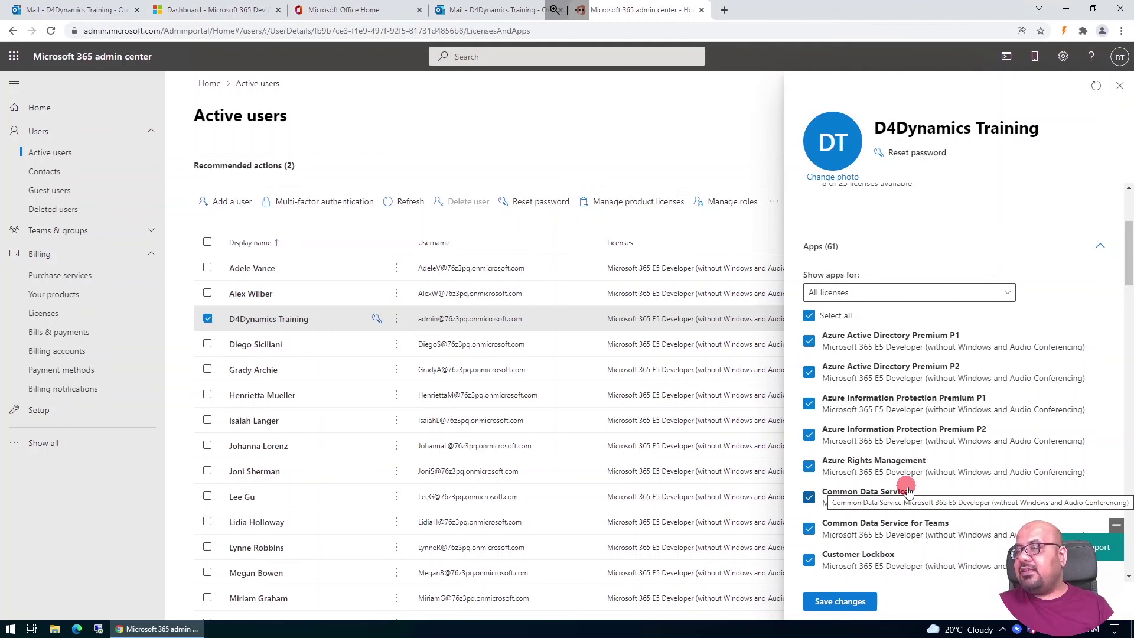
pyautogui.scroll(-4, 957, 476)
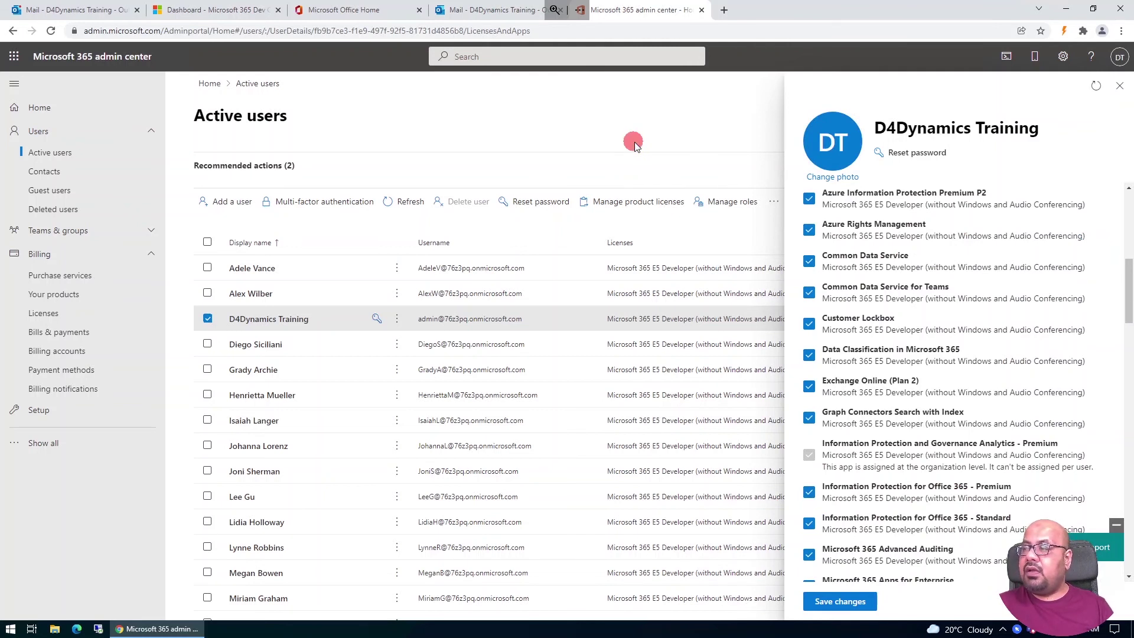
# - Search Google for 'dynamics 365 trial' in a new tab and open the Dynamics 365 free trial result
pyautogui.click(724, 13)
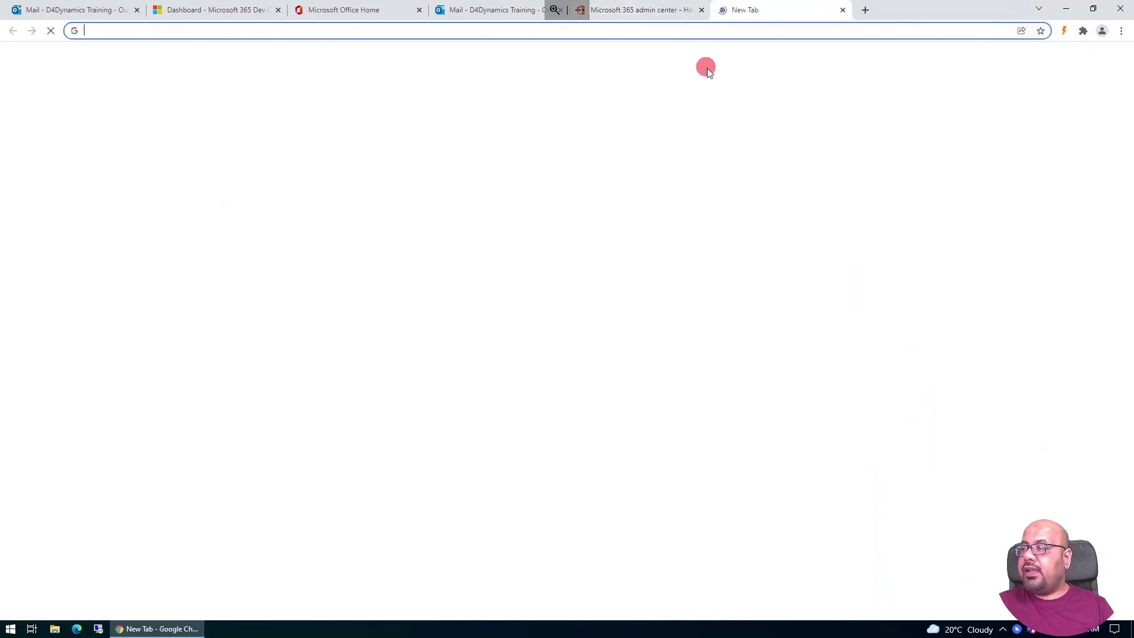
pyautogui.write('google.com')
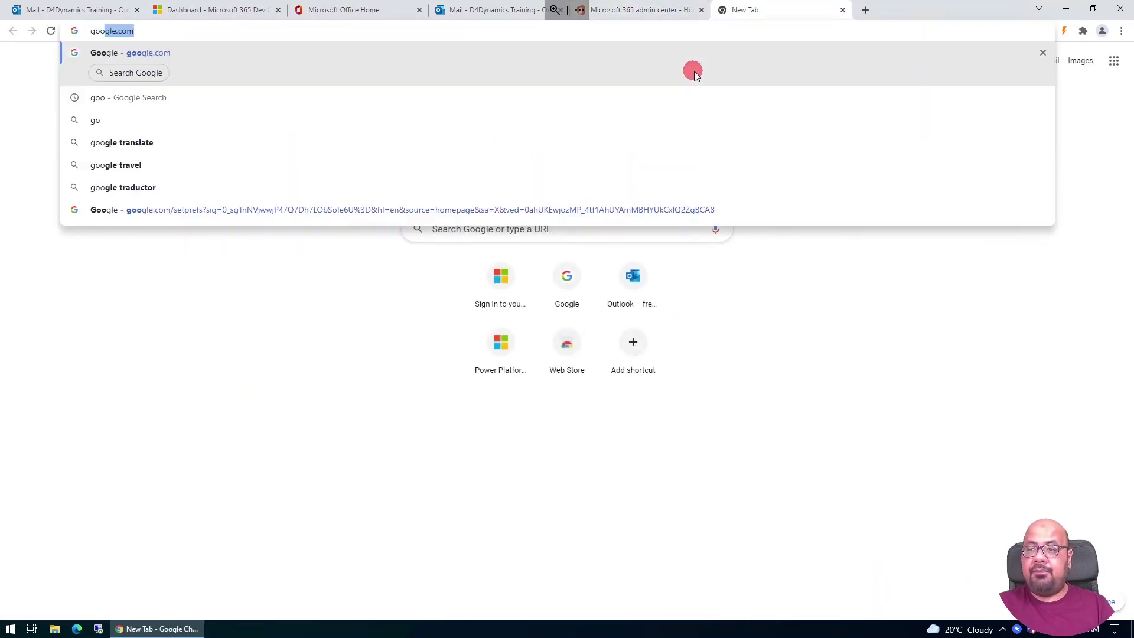
pyautogui.press('Return')
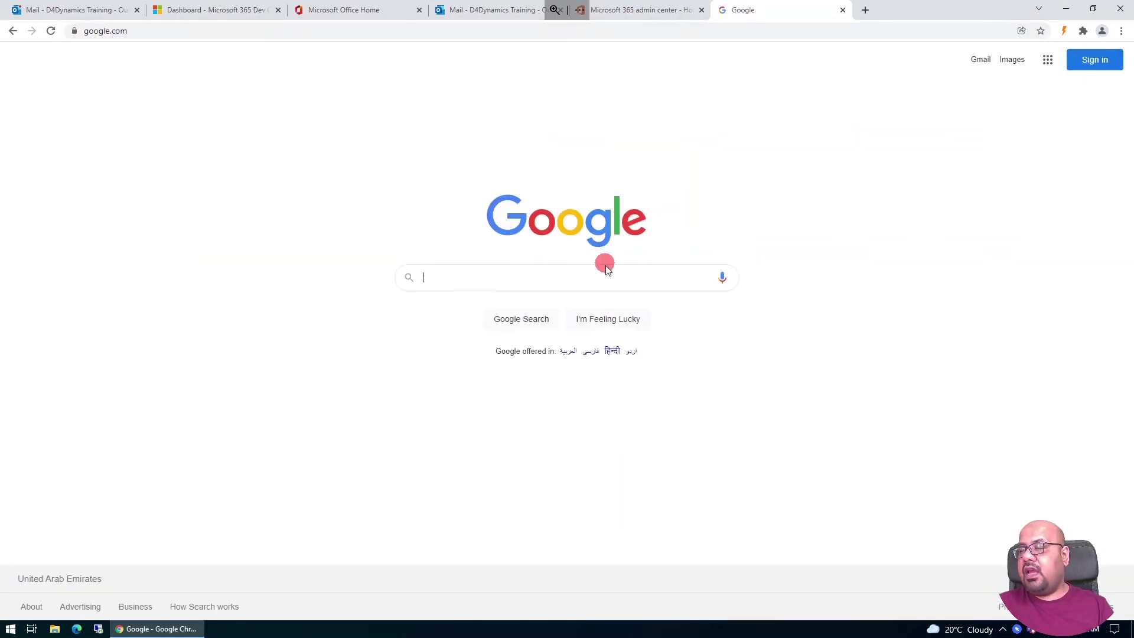
pyautogui.click(602, 280)
pyautogui.write('dynamics')
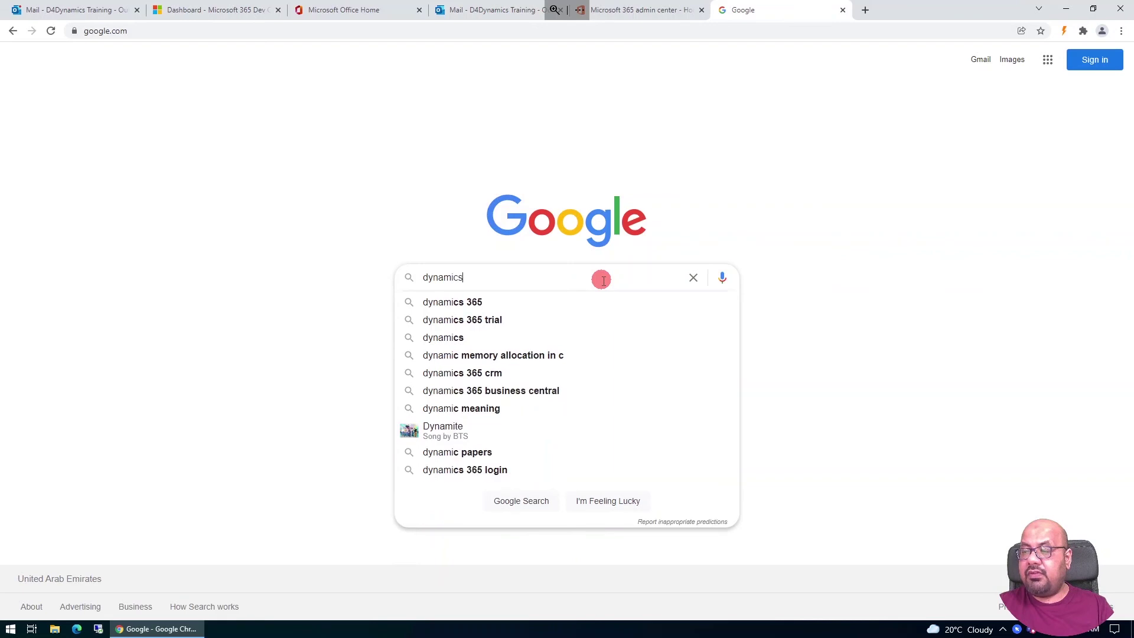
pyautogui.write(' 365 t')
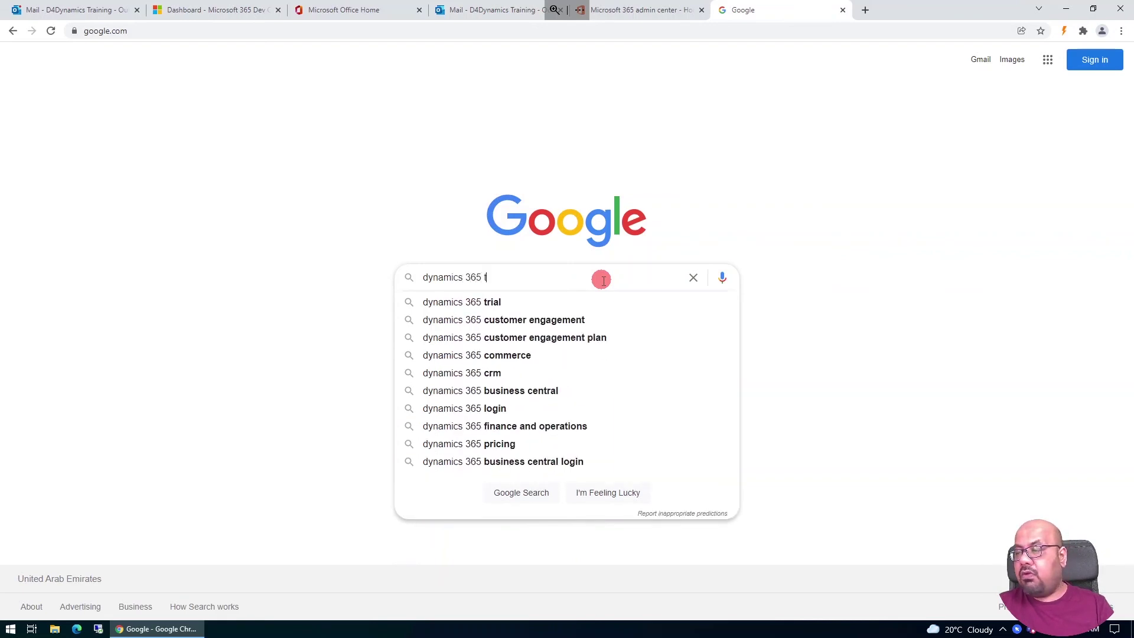
pyautogui.write('rial')
pyautogui.press('Return')
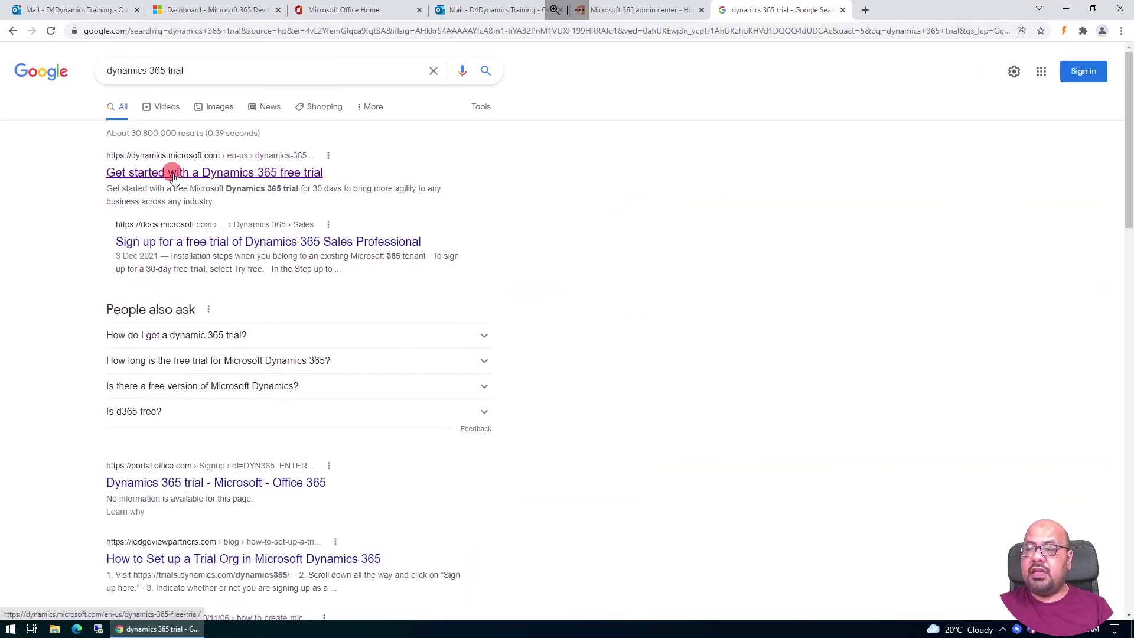
pyautogui.click(173, 177)
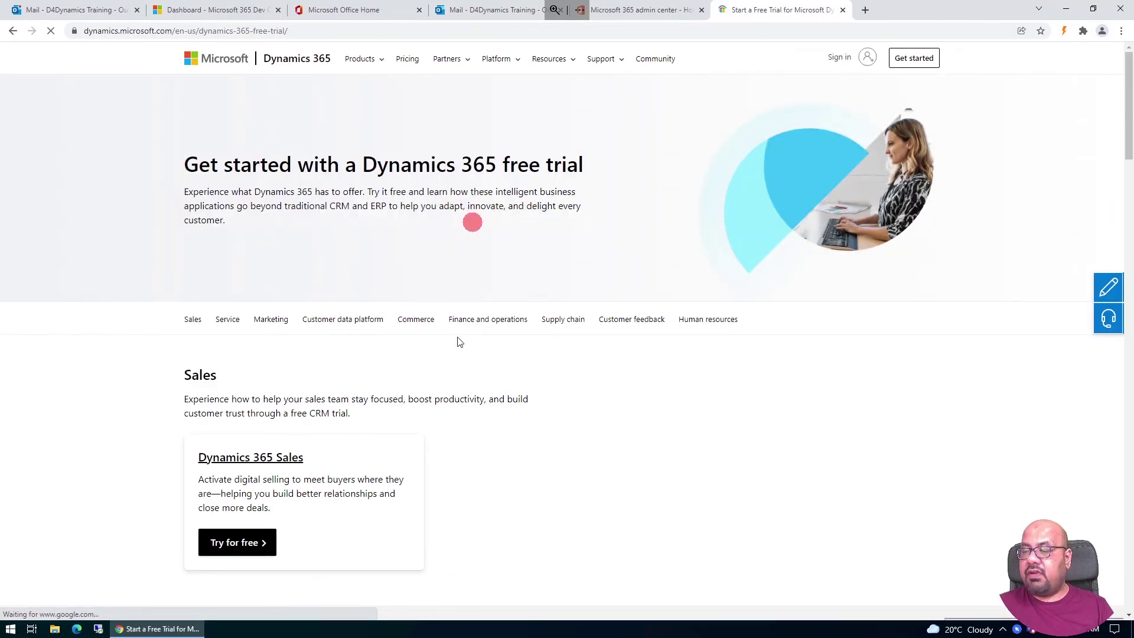
# - Start the Dynamics 365 Sales free trial using the tenant admin's e-mail address
pyautogui.scroll(-1, 555, 434)
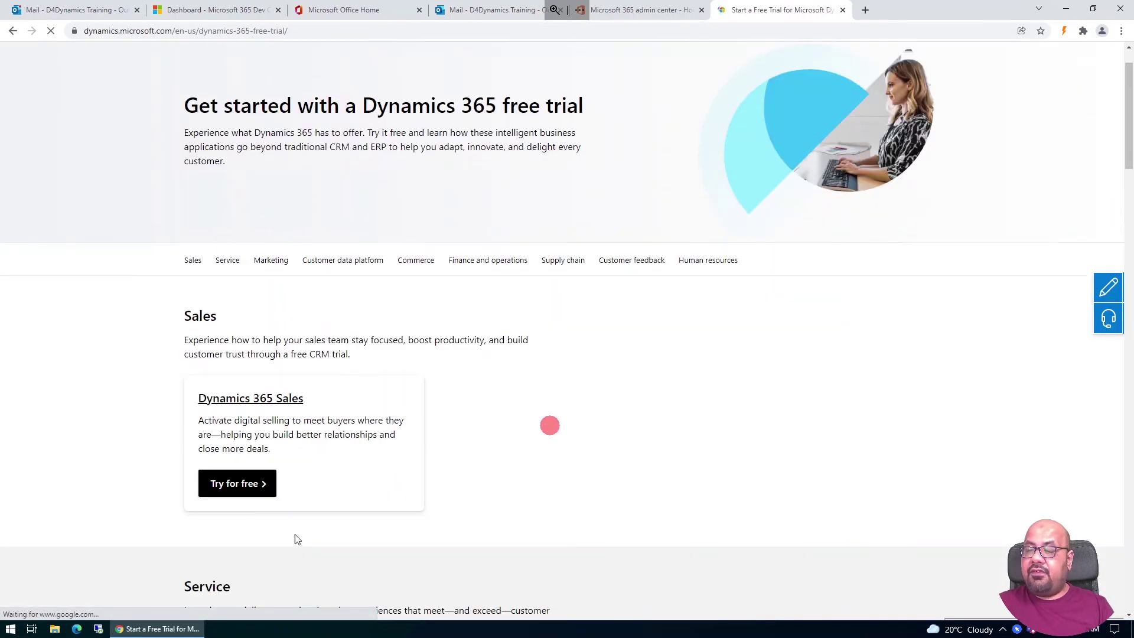
pyautogui.click(246, 491)
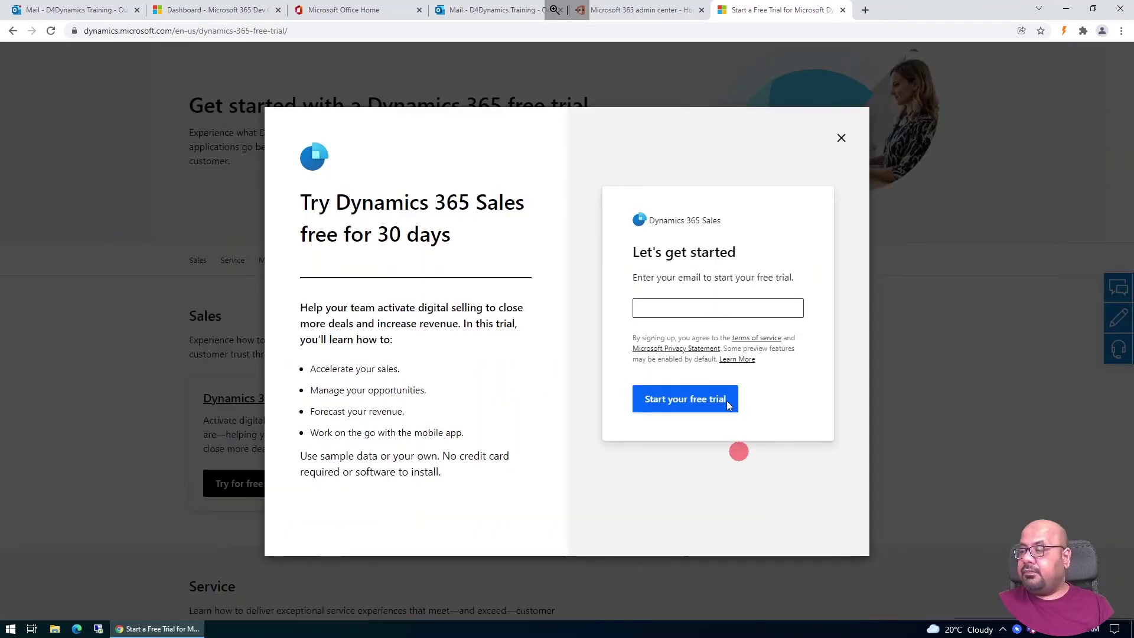
pyautogui.click(685, 309)
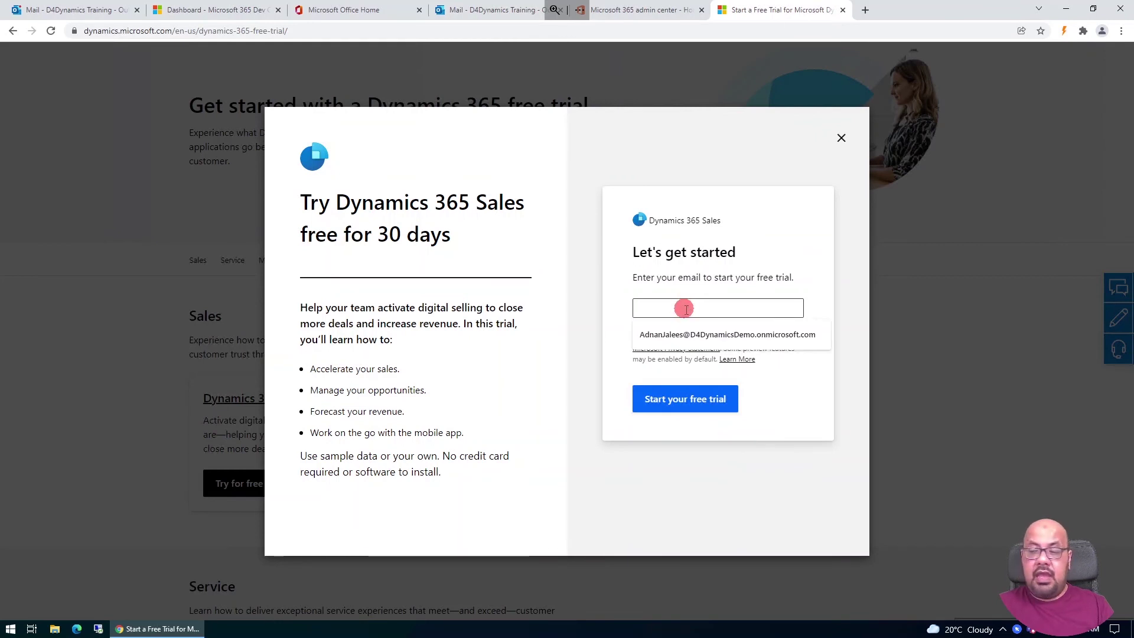
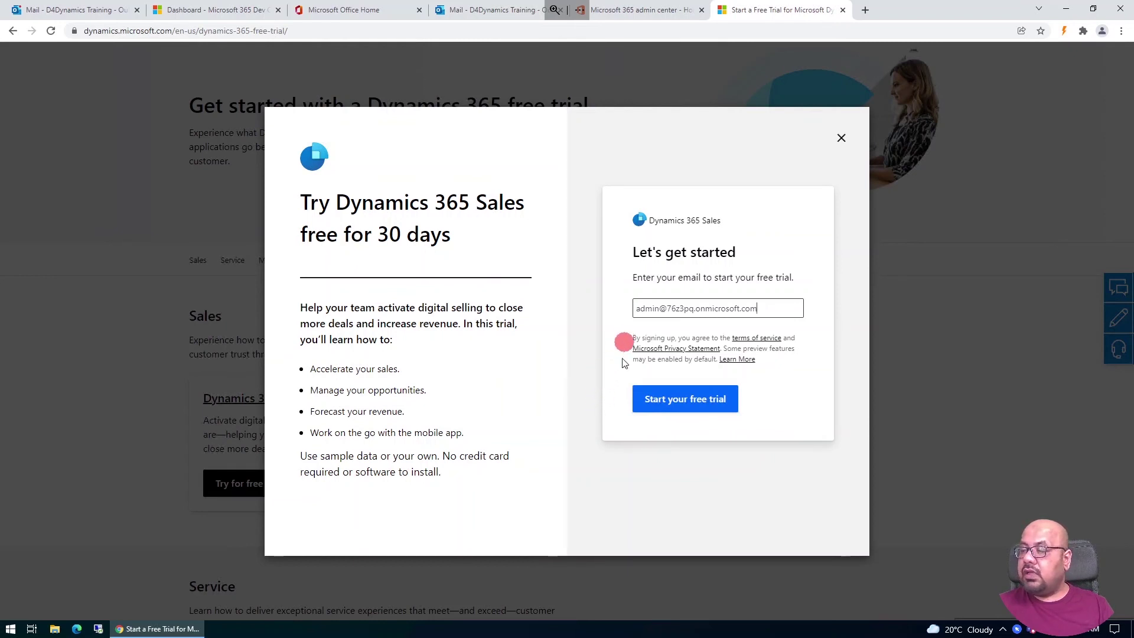
pyautogui.click(677, 406)
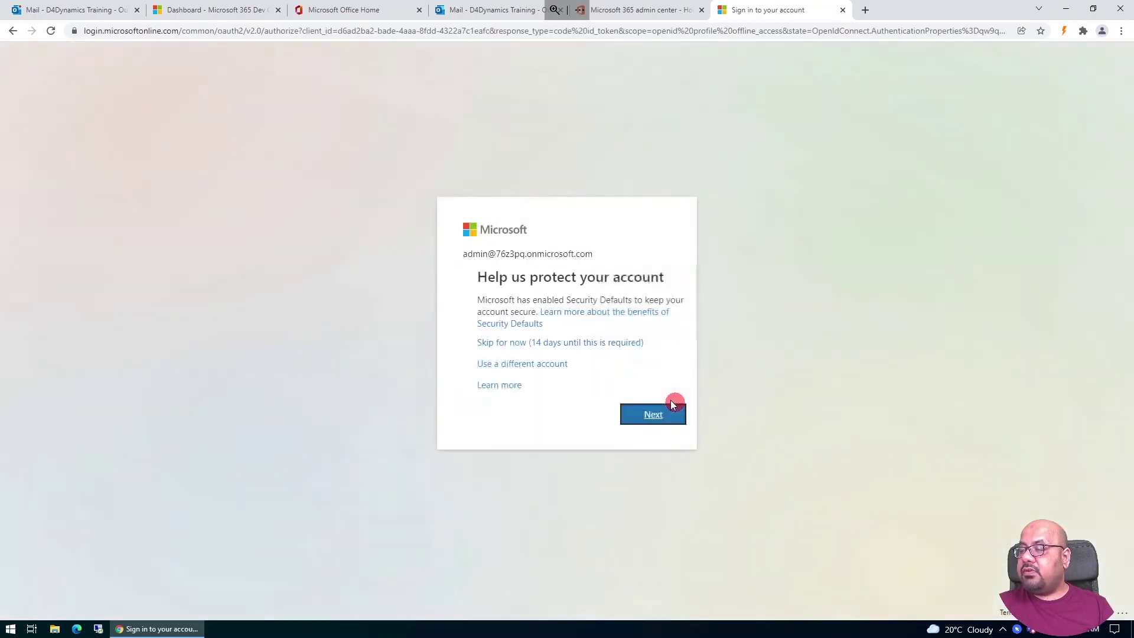
# - Skip the account security prompt and decline staying signed in
pyautogui.click(562, 342)
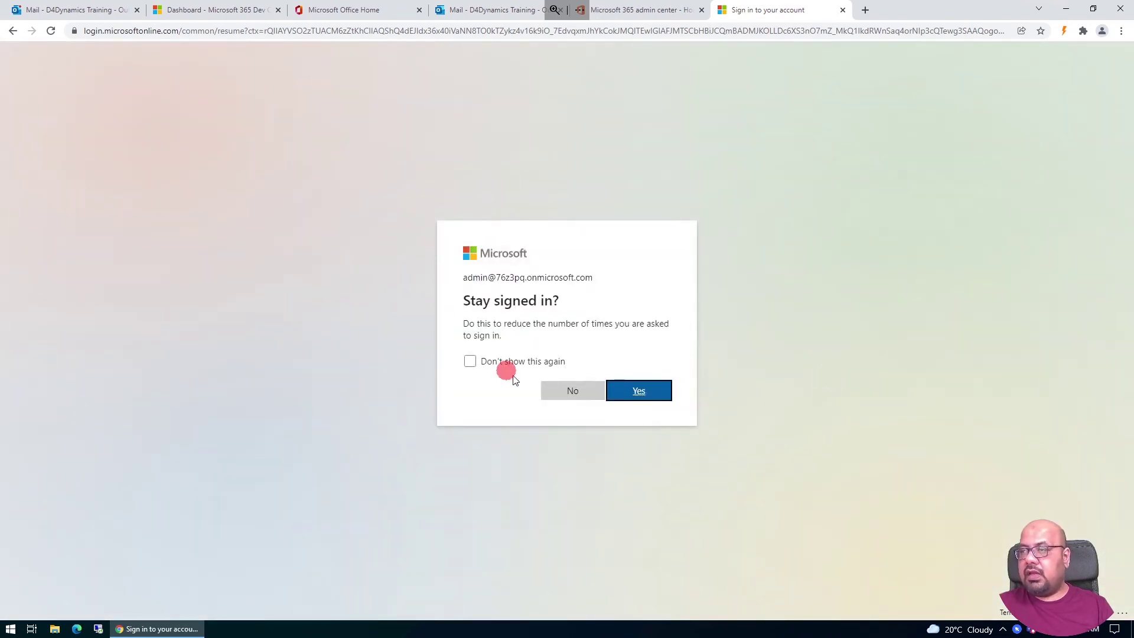
pyautogui.click(576, 392)
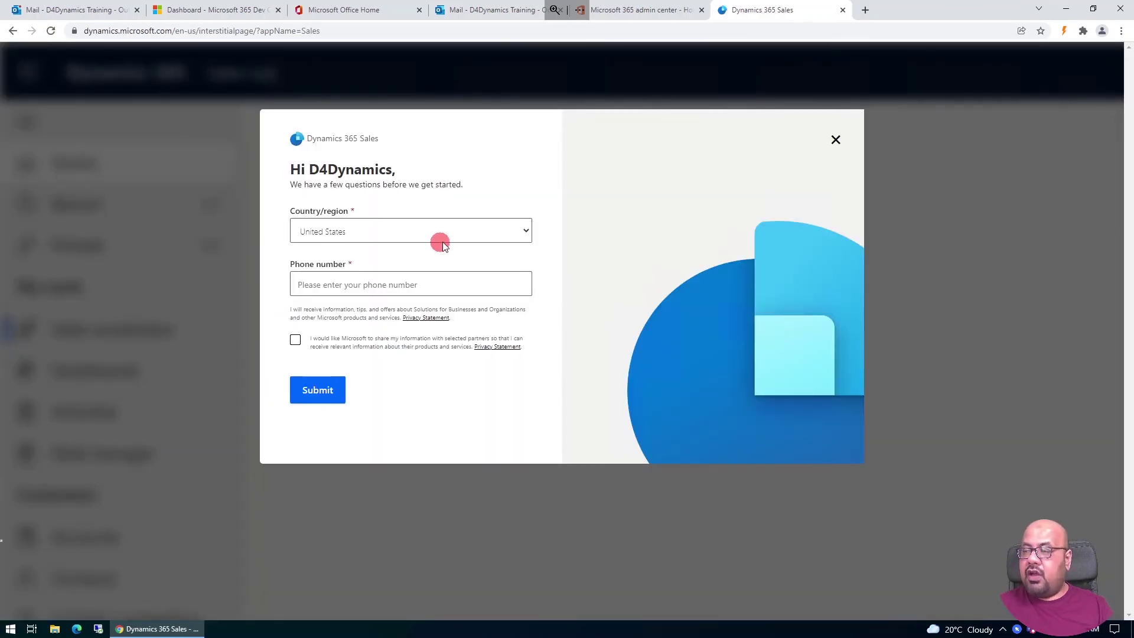
# - Set Country/region to United Arab Emirates and enter the phone number
pyautogui.click(447, 235)
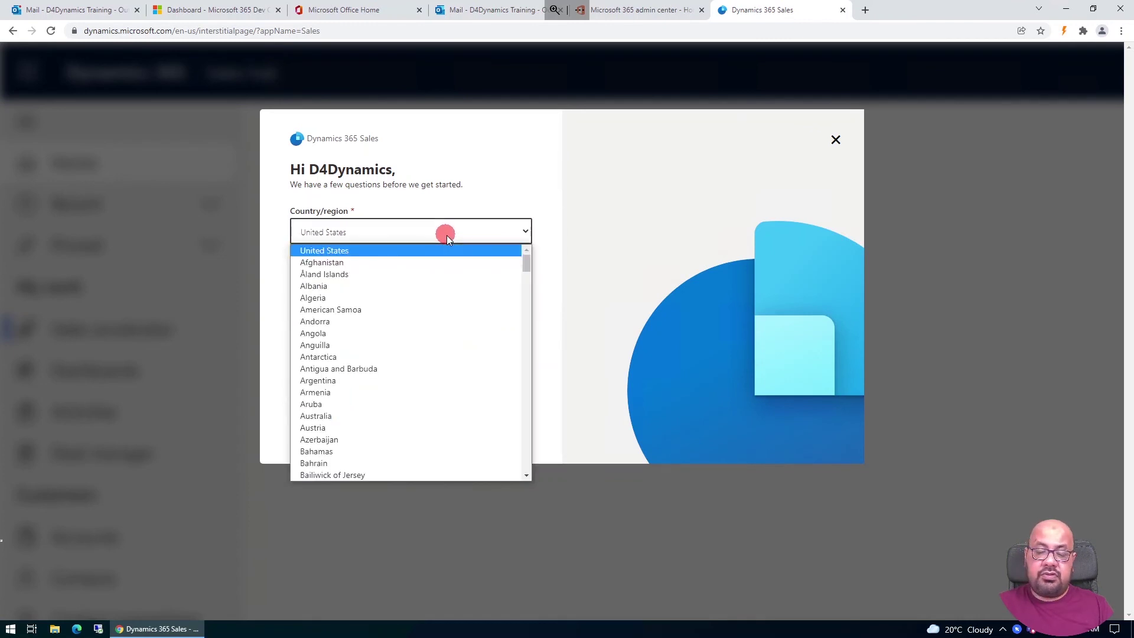
pyautogui.write('un')
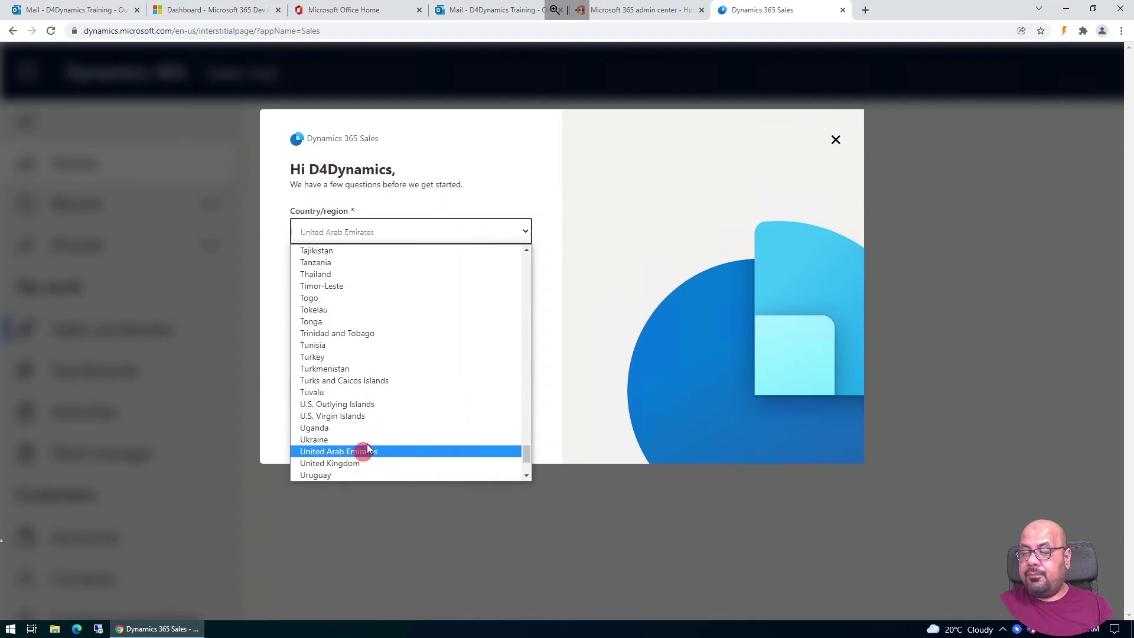
pyautogui.click(366, 450)
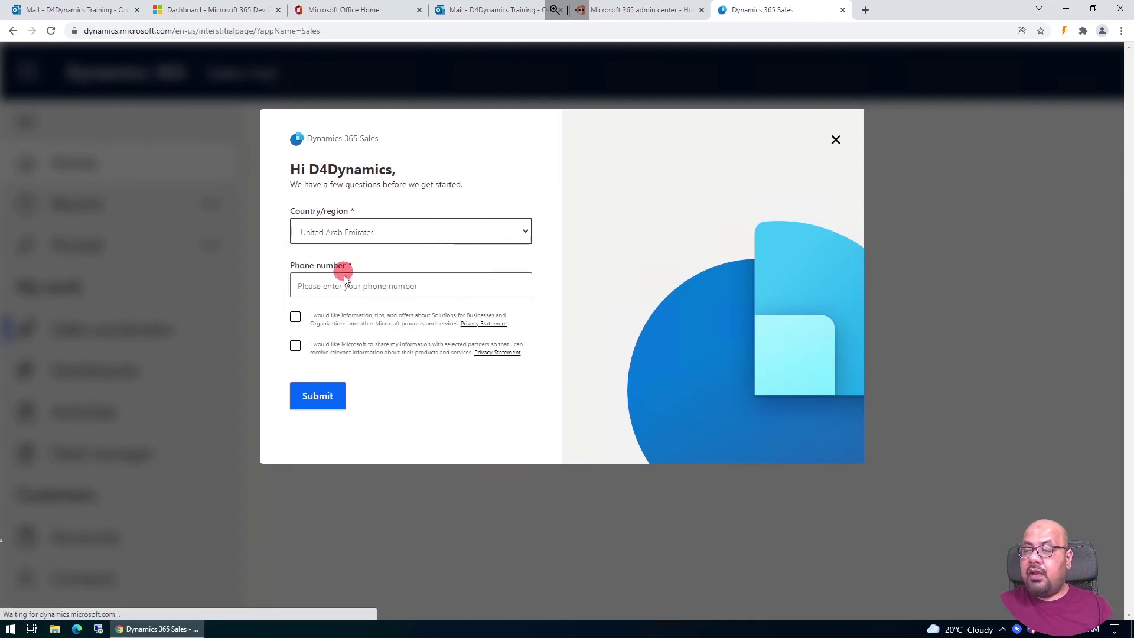
pyautogui.click(346, 281)
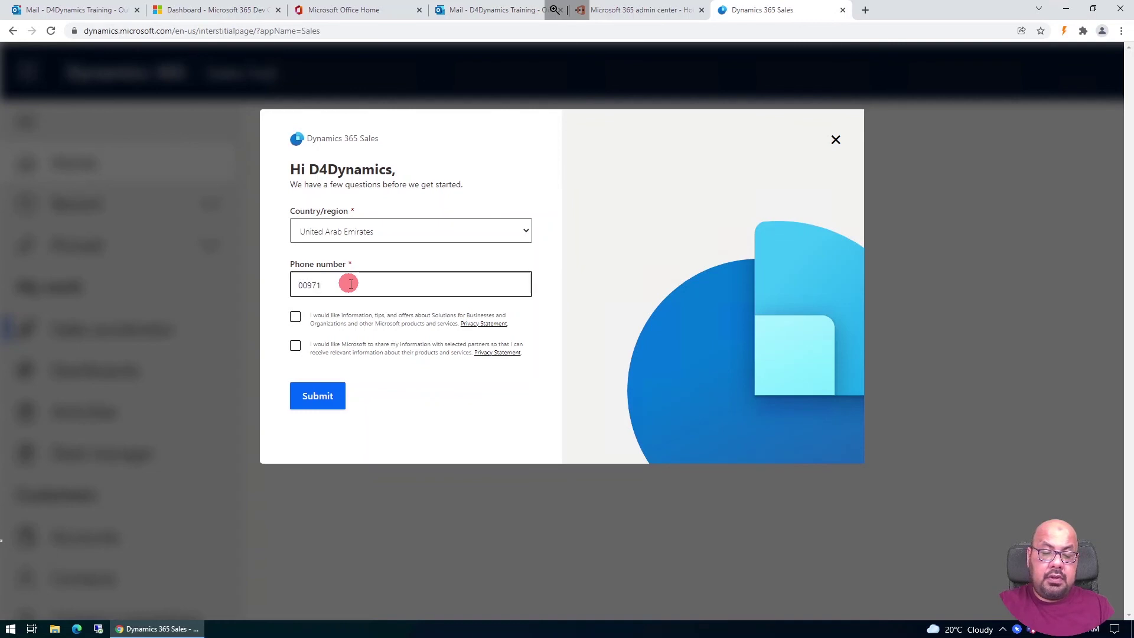
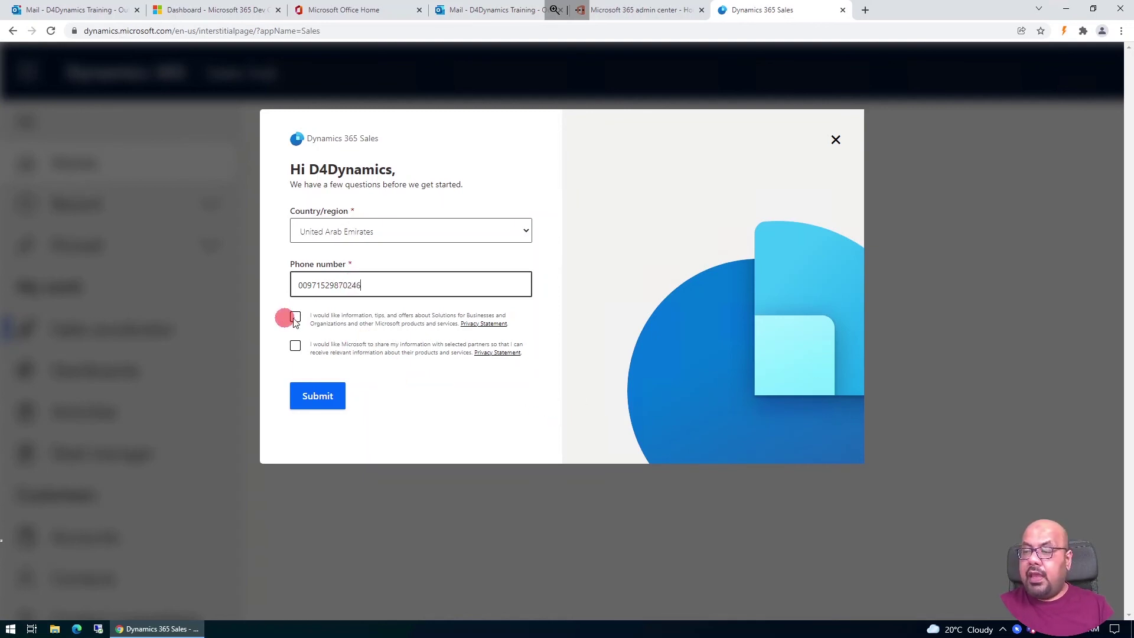
# - Tick both Microsoft-offers and partner-sharing consent boxes and submit the questionnaire
pyautogui.click(295, 317)
pyautogui.click(295, 345)
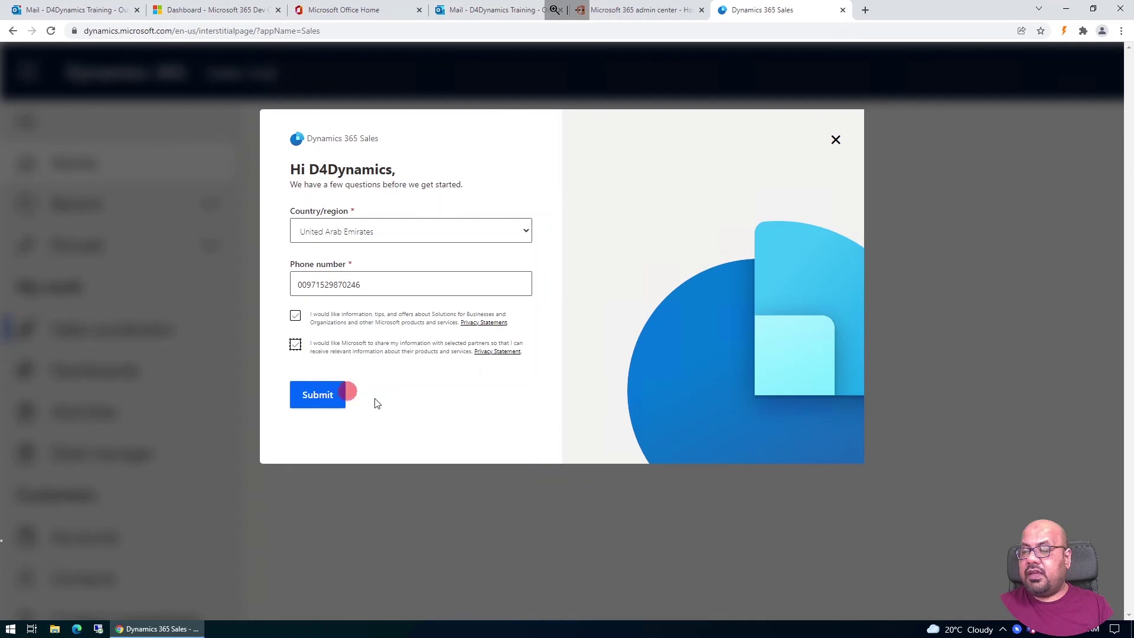
pyautogui.click(328, 398)
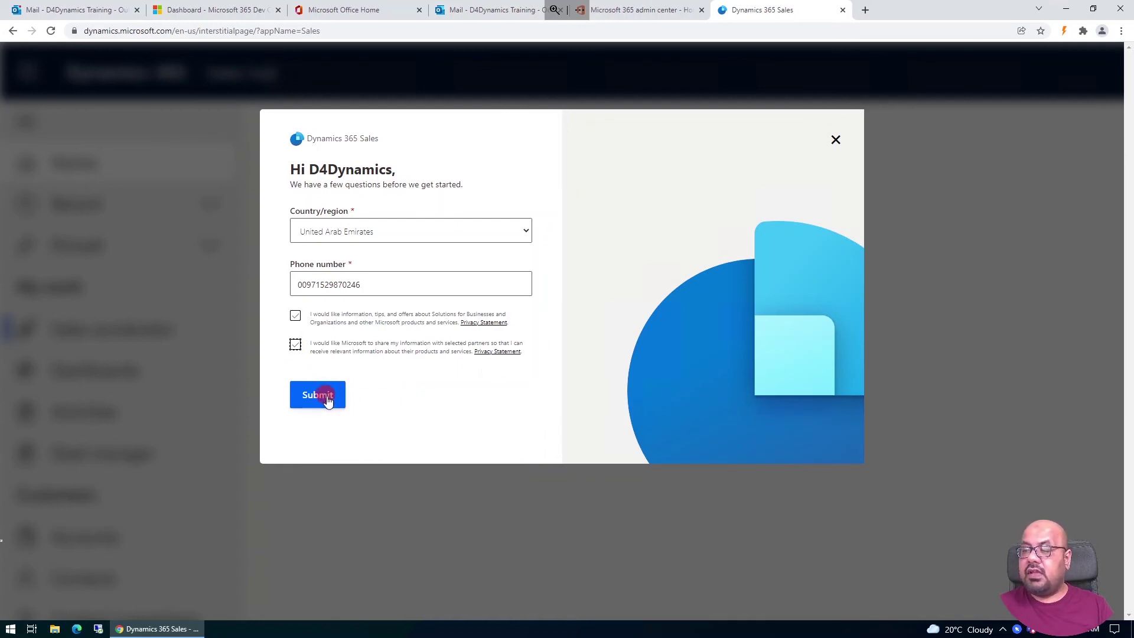
pyautogui.click(328, 399)
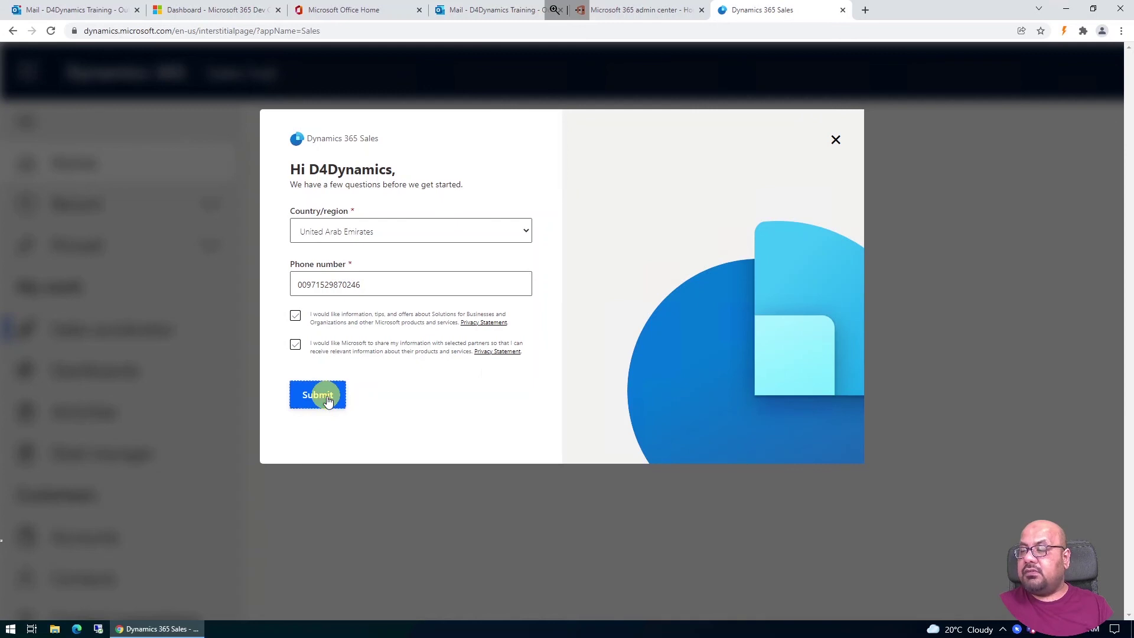
pyautogui.click(329, 400)
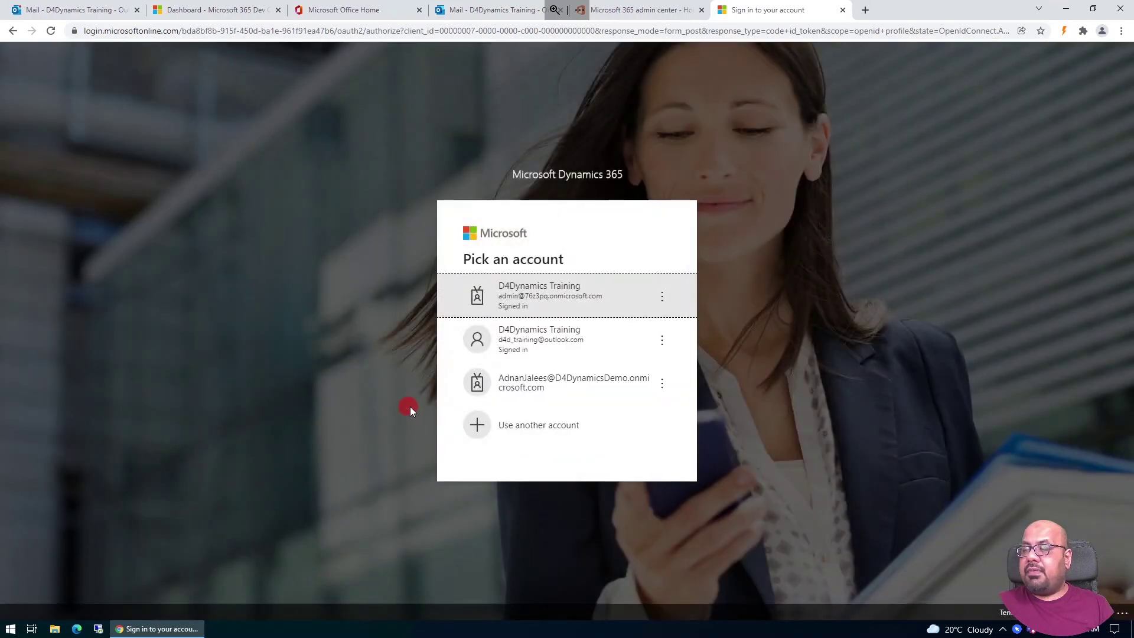
# - Choose the tenant admin account, skip the security defaults setup and decline staying signed in
pyautogui.click(534, 295)
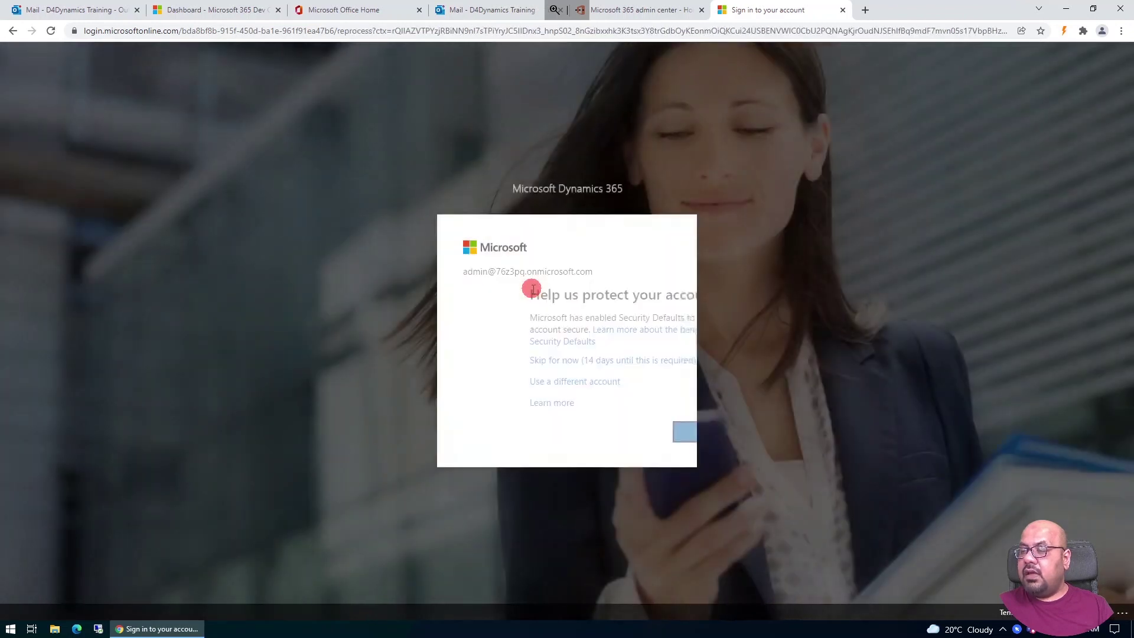
pyautogui.click(540, 361)
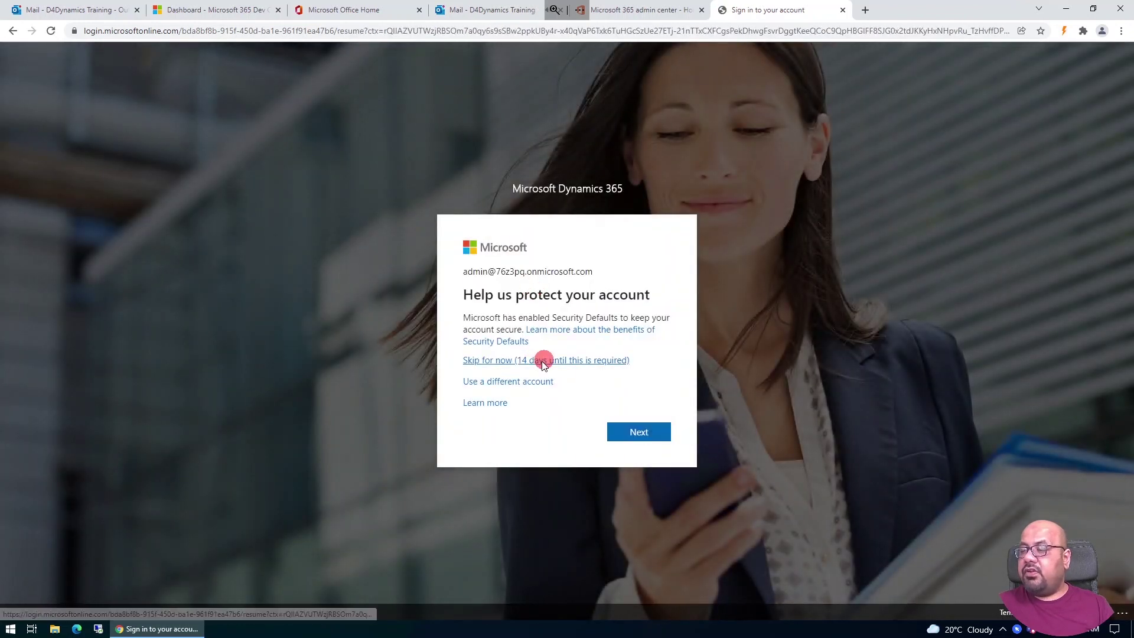
pyautogui.click(570, 404)
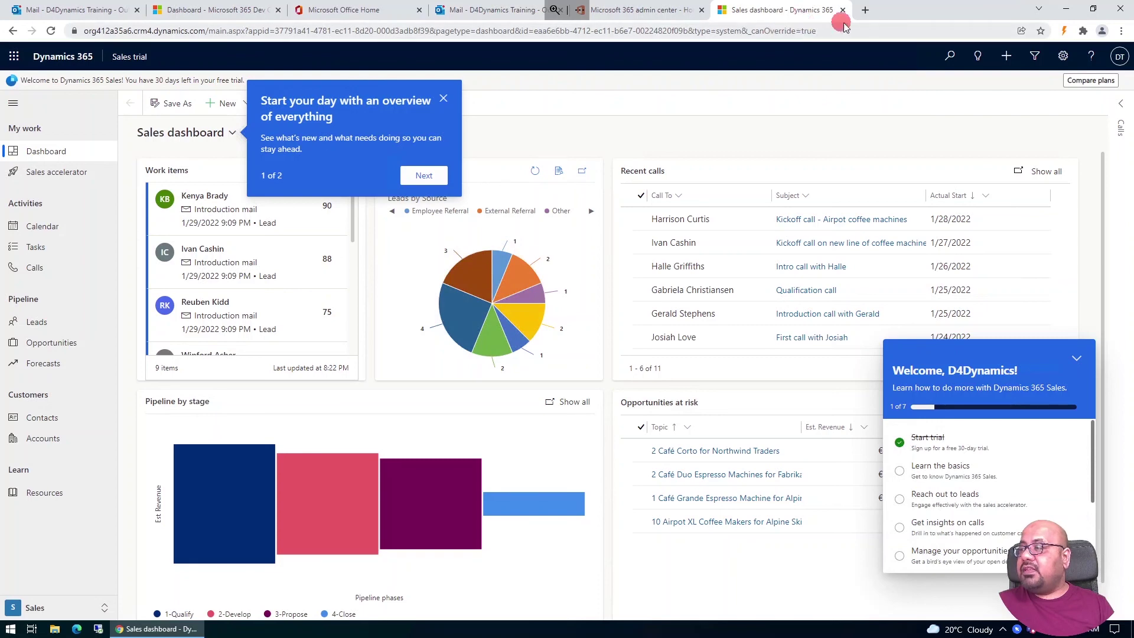
# - Go to admin.powerplatform.microsoft.com in a new browser tab
pyautogui.click(865, 10)
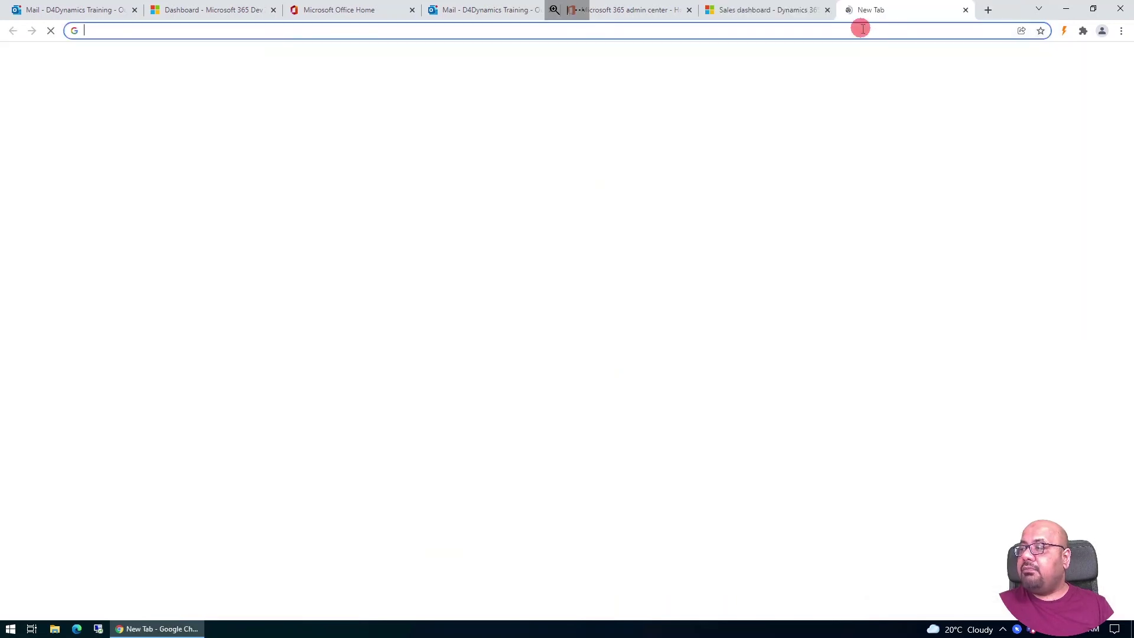
pyautogui.write('a')
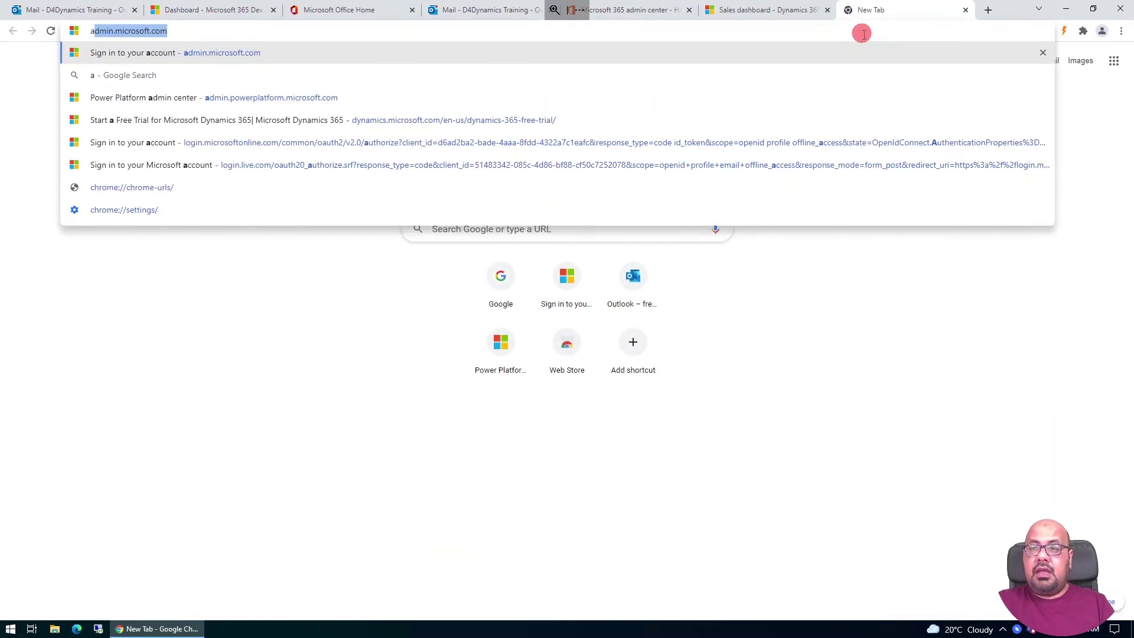
pyautogui.write('dm')
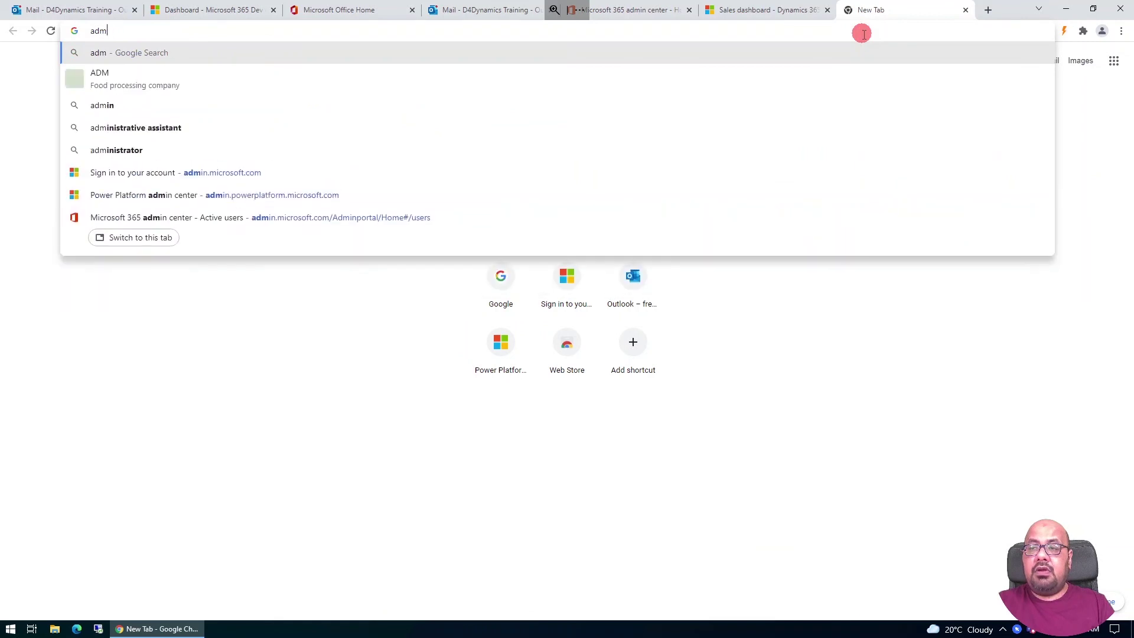
pyautogui.write('in.powerplatform.microsoft.com')
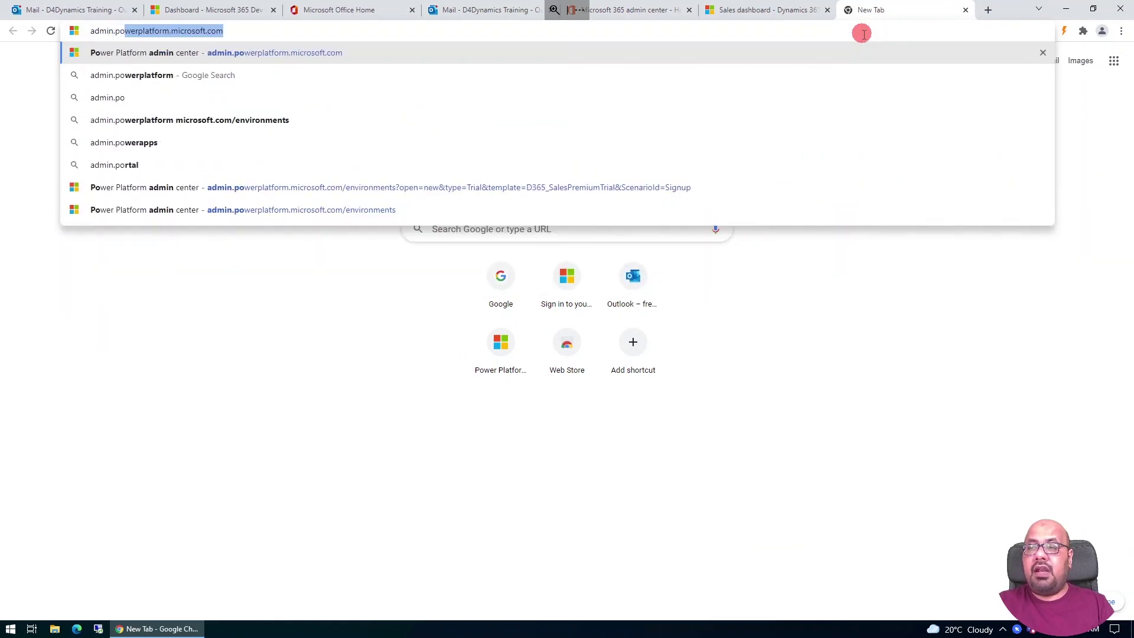
pyautogui.press('Return')
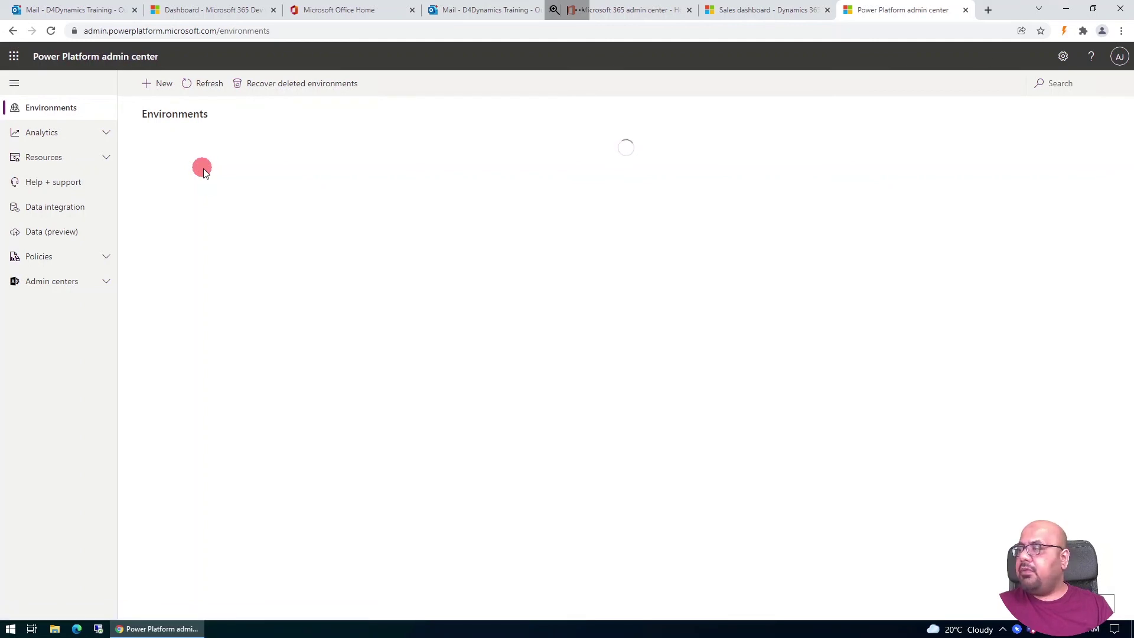
# - Sign the current account out of the Power Platform admin center
pyautogui.click(1121, 58)
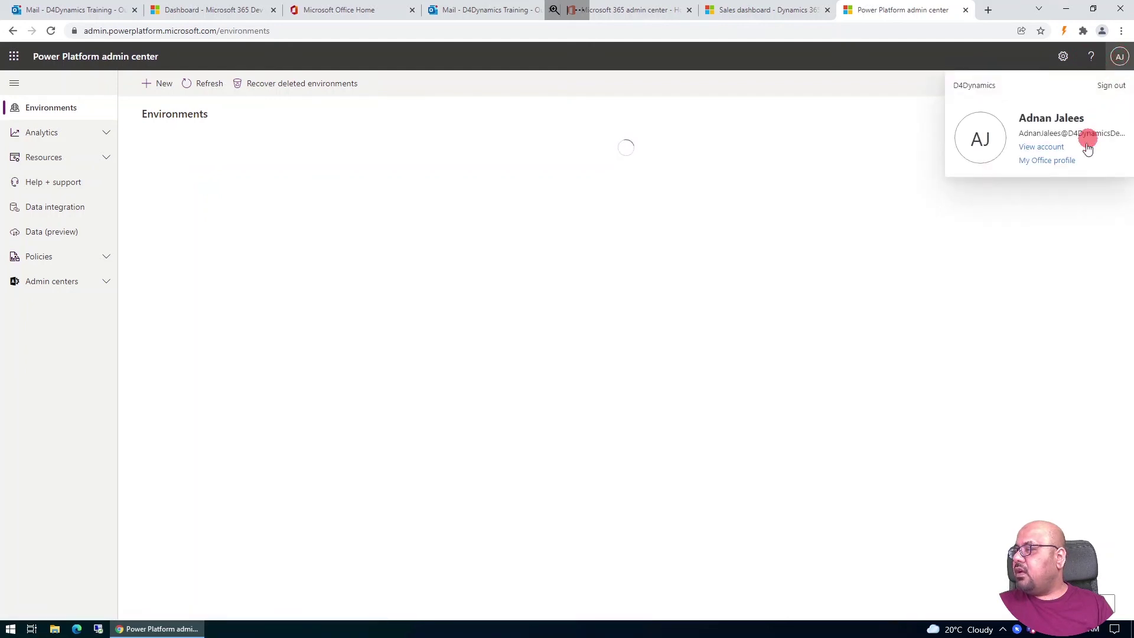
pyautogui.click(1111, 86)
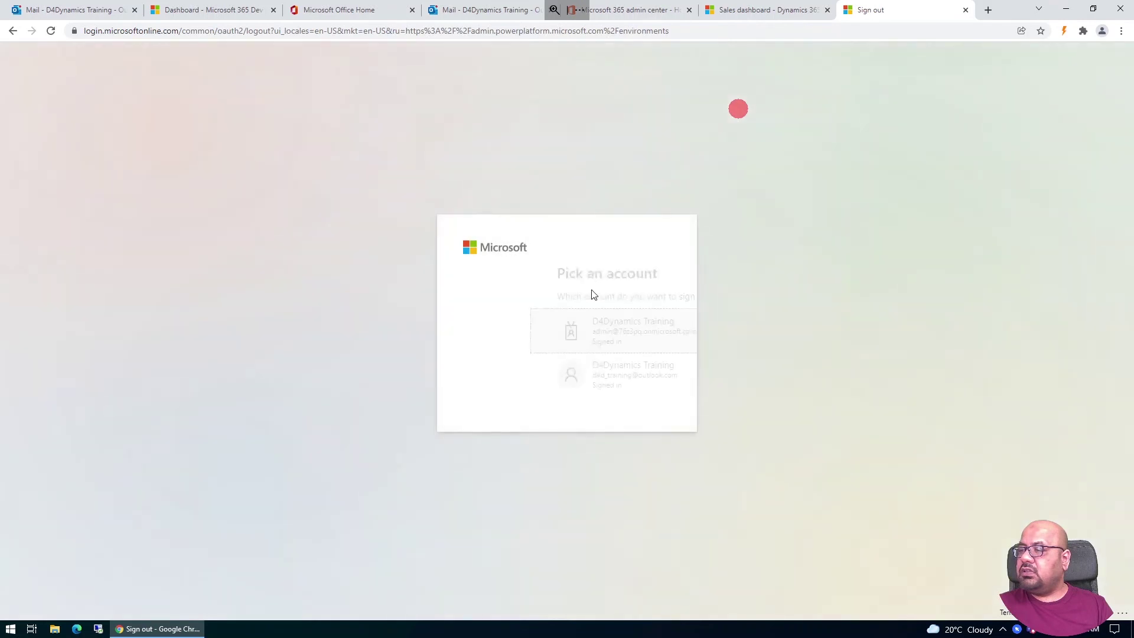
pyautogui.click(573, 304)
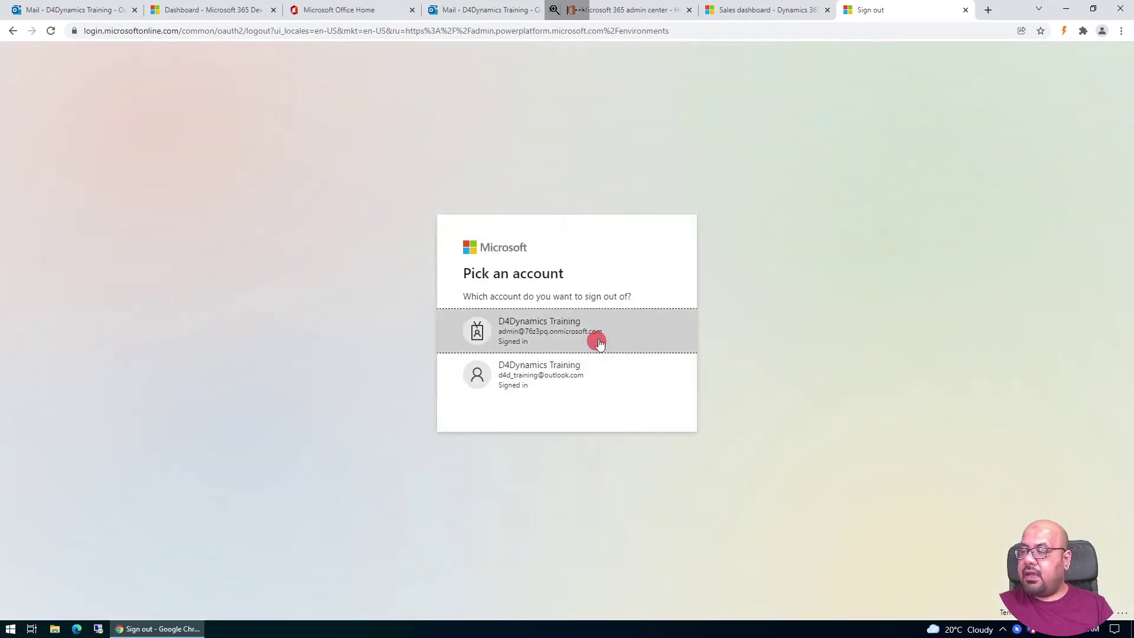
pyautogui.click(600, 340)
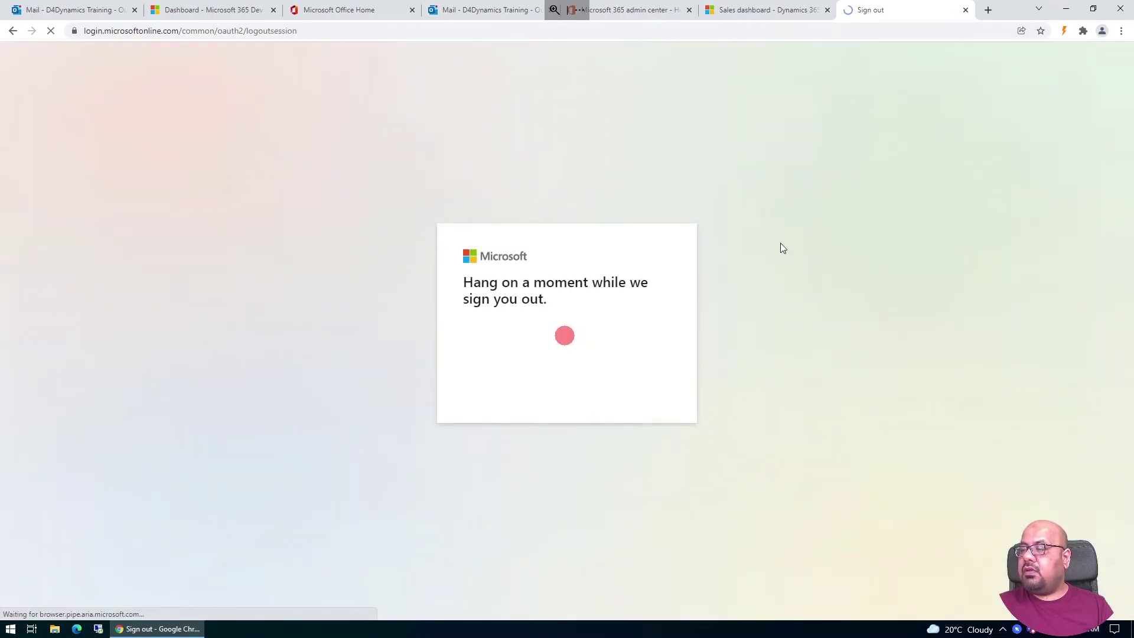
# - Reload admin.powerplatform.microsoft.com and sign in as the tenant admin with its password
pyautogui.click(607, 34)
pyautogui.click(607, 33)
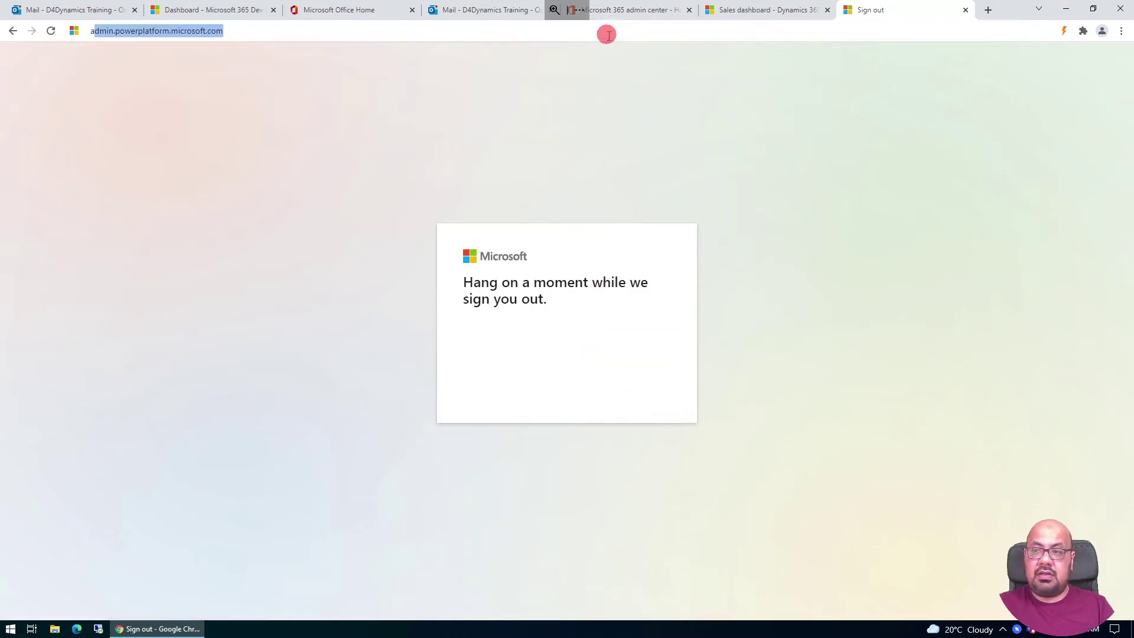
pyautogui.write('a')
pyautogui.press('Return')
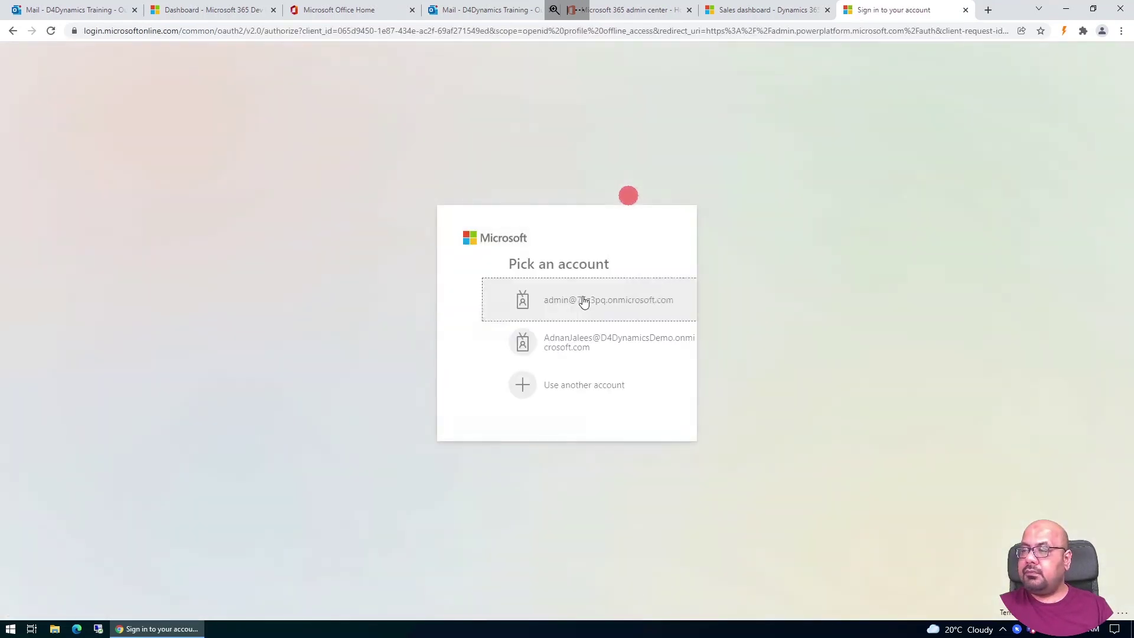
pyautogui.click(579, 301)
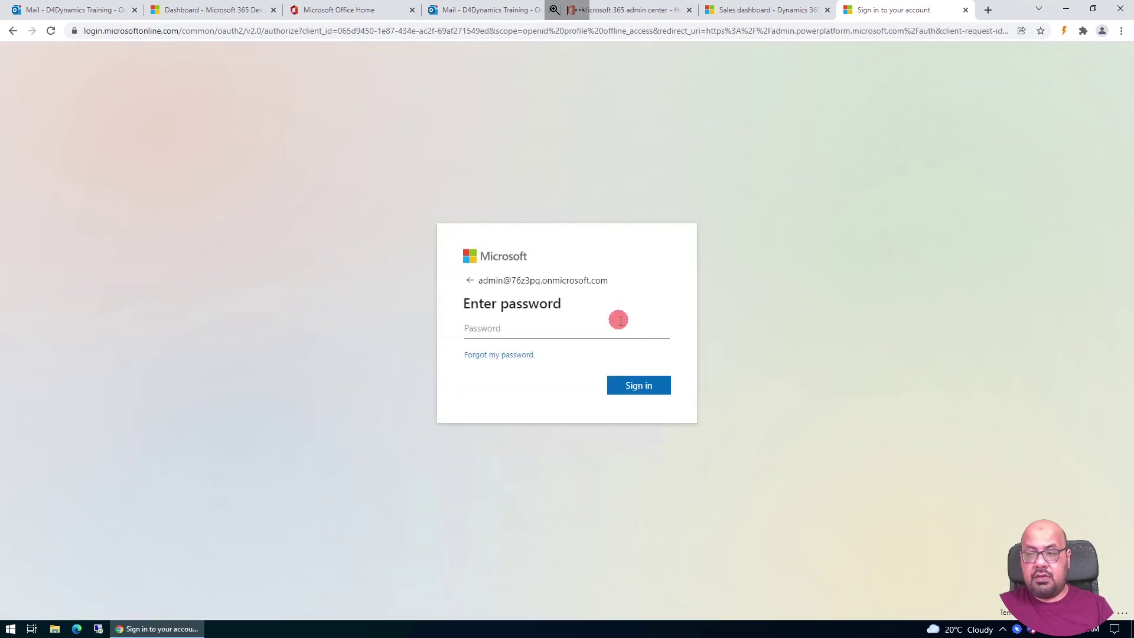
pyautogui.write('*****')
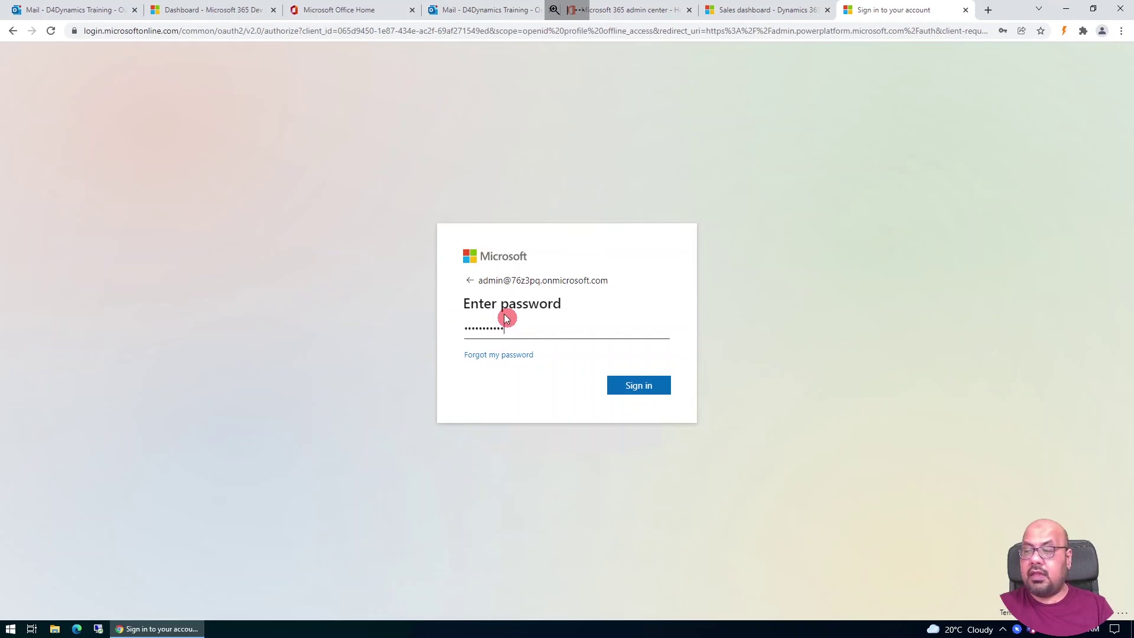
pyautogui.write('******')
pyautogui.press('Return')
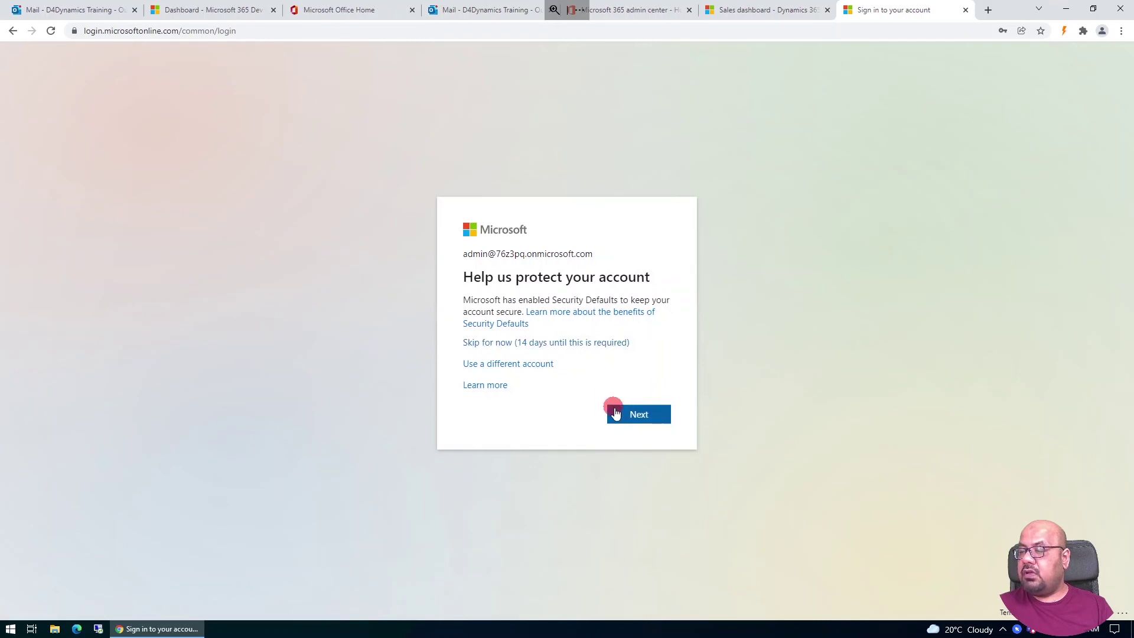
# - Skip the security defaults setup and decline staying signed in
pyautogui.click(582, 346)
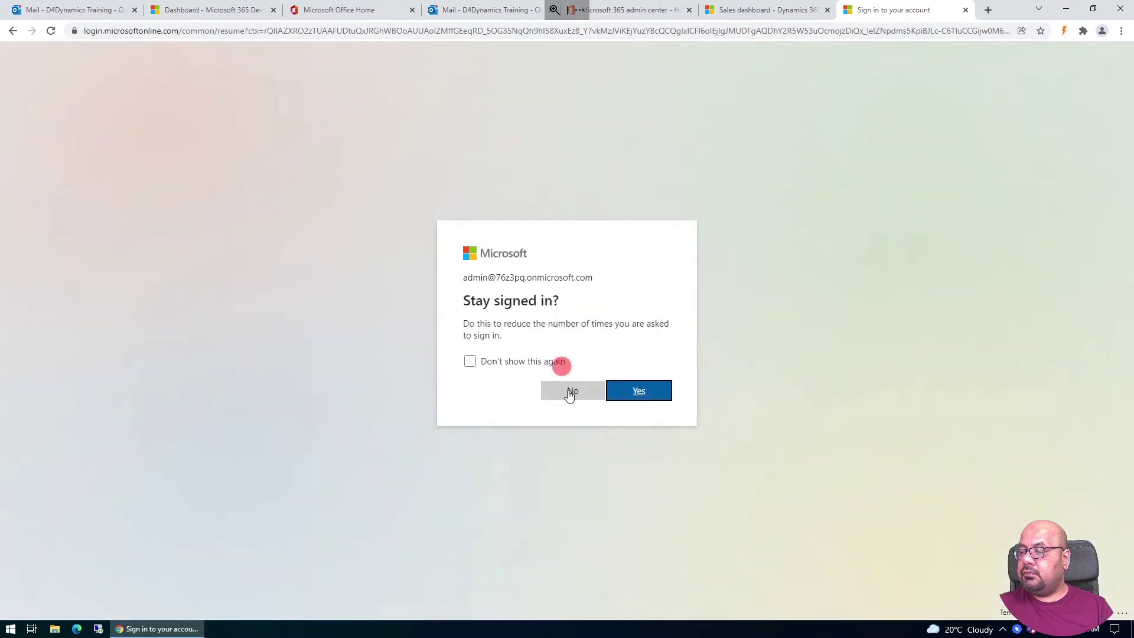
pyautogui.click(570, 390)
pyautogui.click(781, 361)
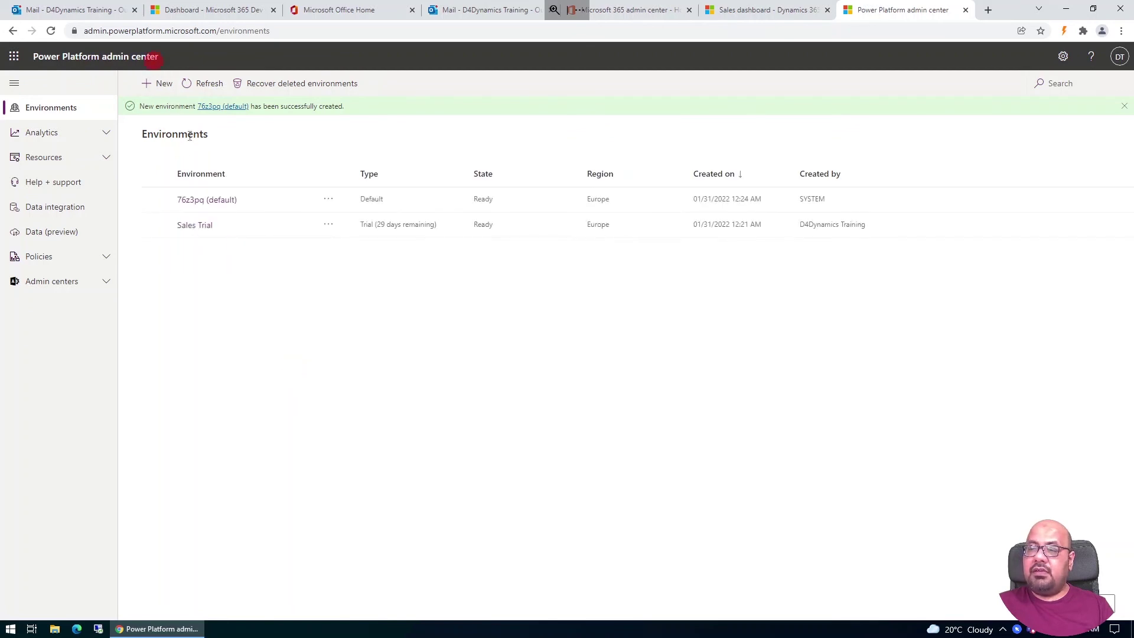
# - Show the Sales Trial environment's details, then launch Sales Trial in a new tab
pyautogui.click(186, 226)
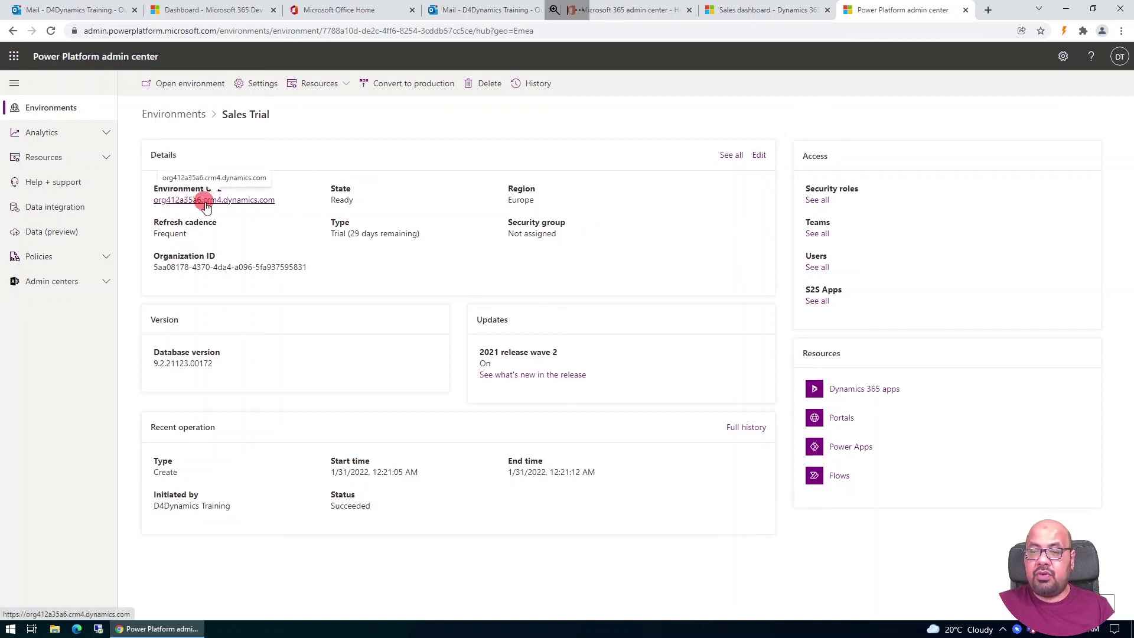
pyautogui.click(181, 85)
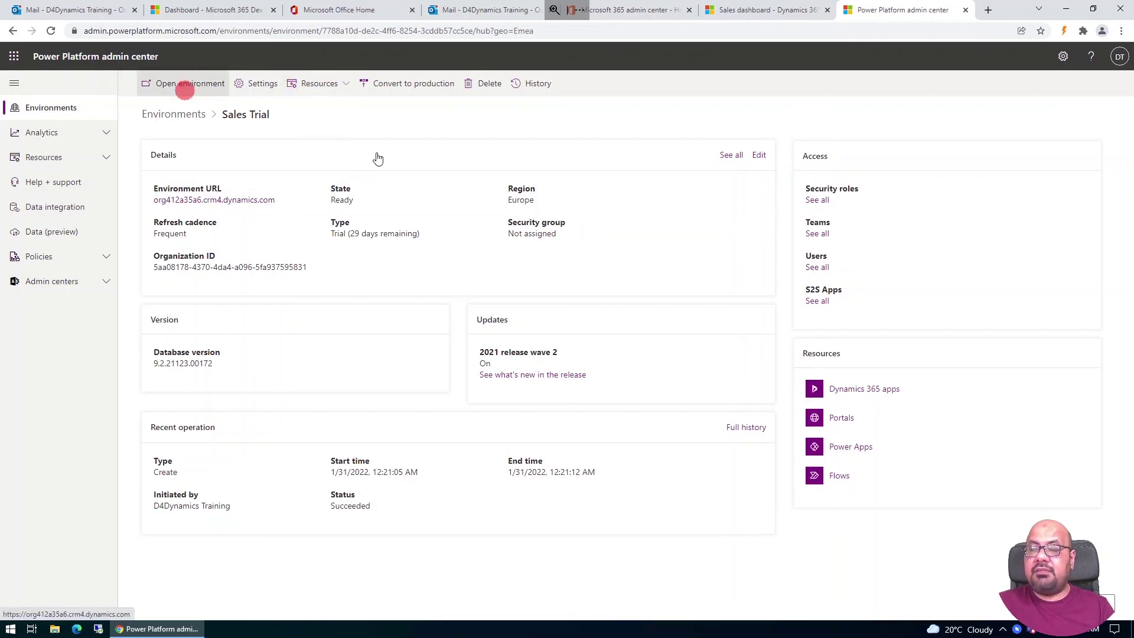